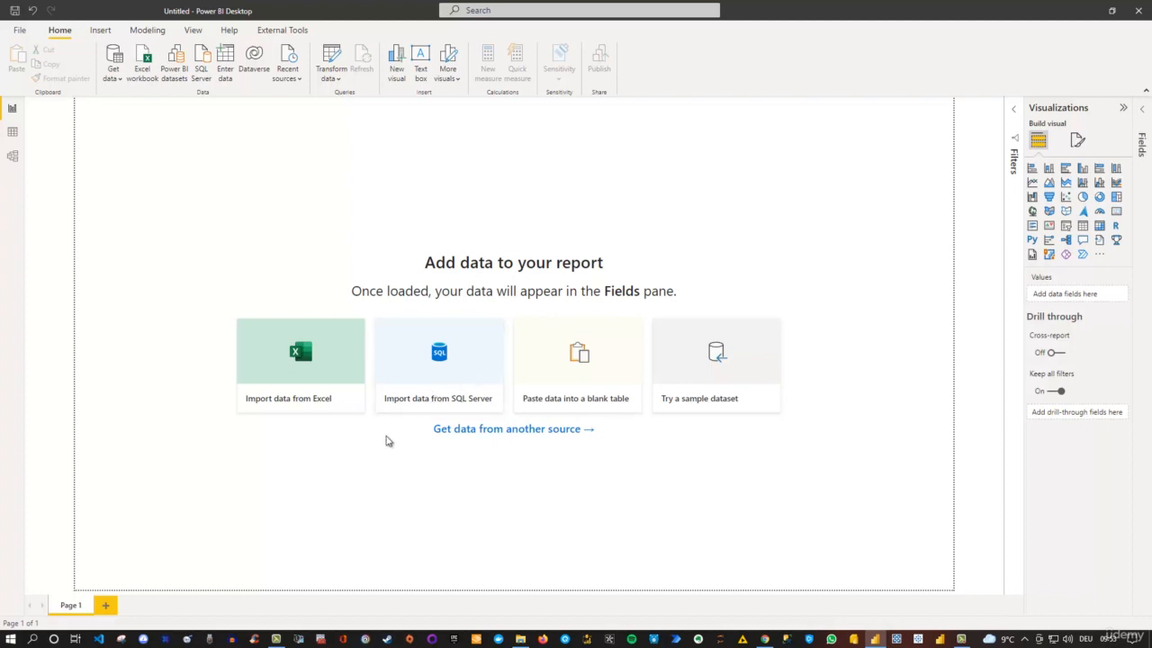
Check which Excel workbooks are available for import, without importing any.
click(308, 356)
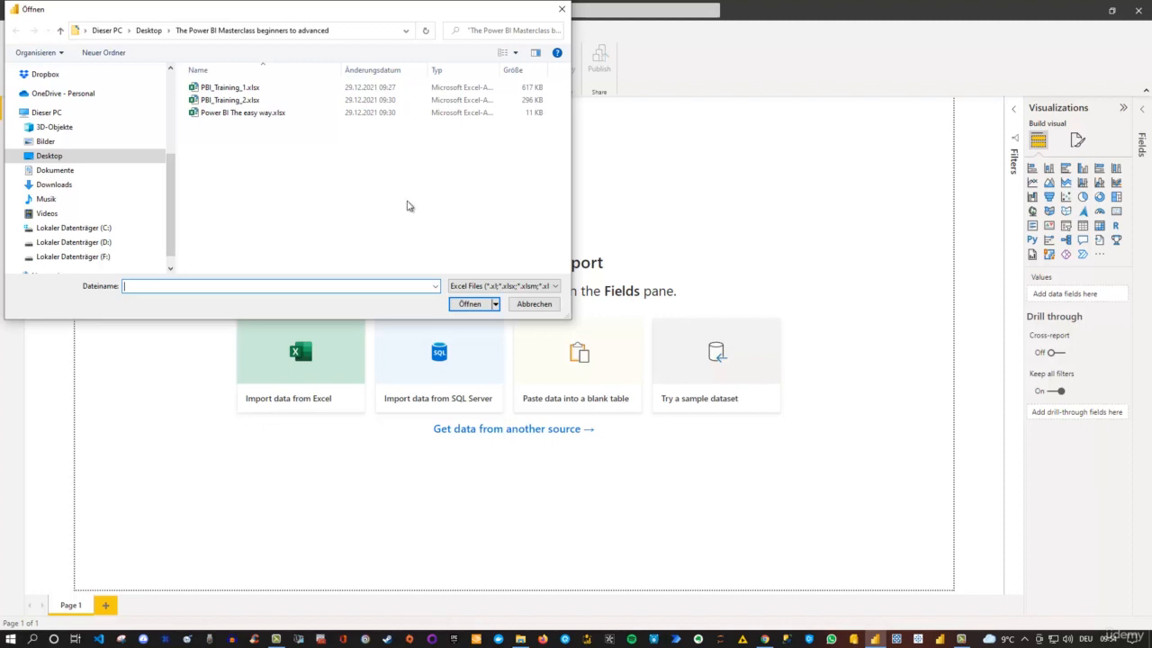
click(535, 304)
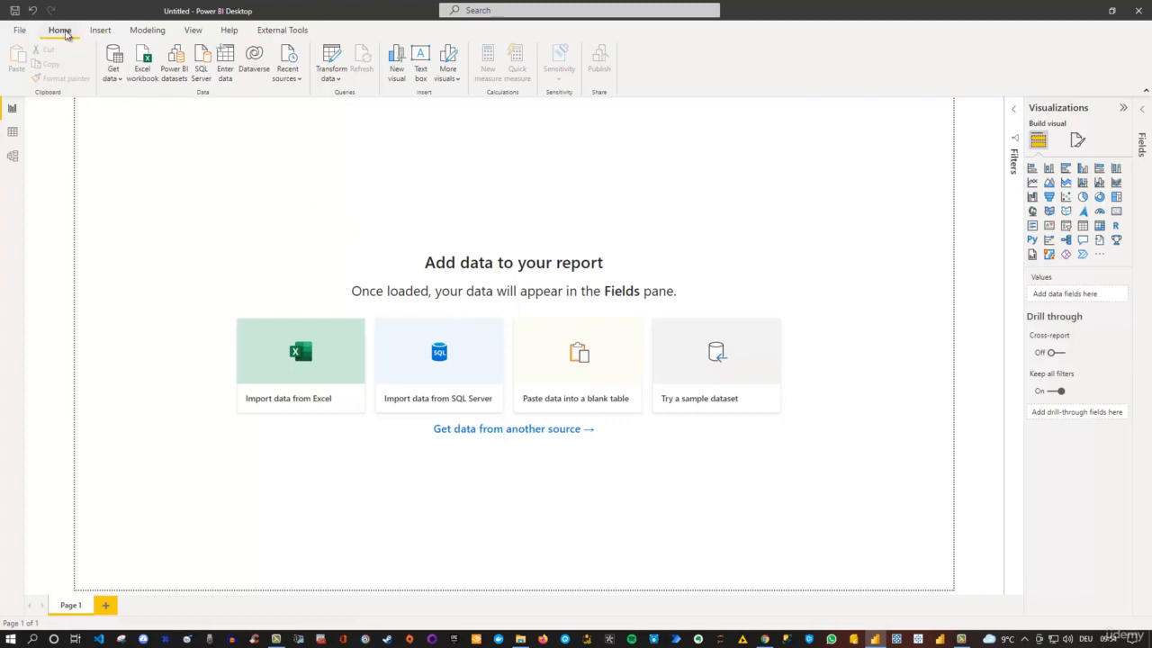
click(146, 72)
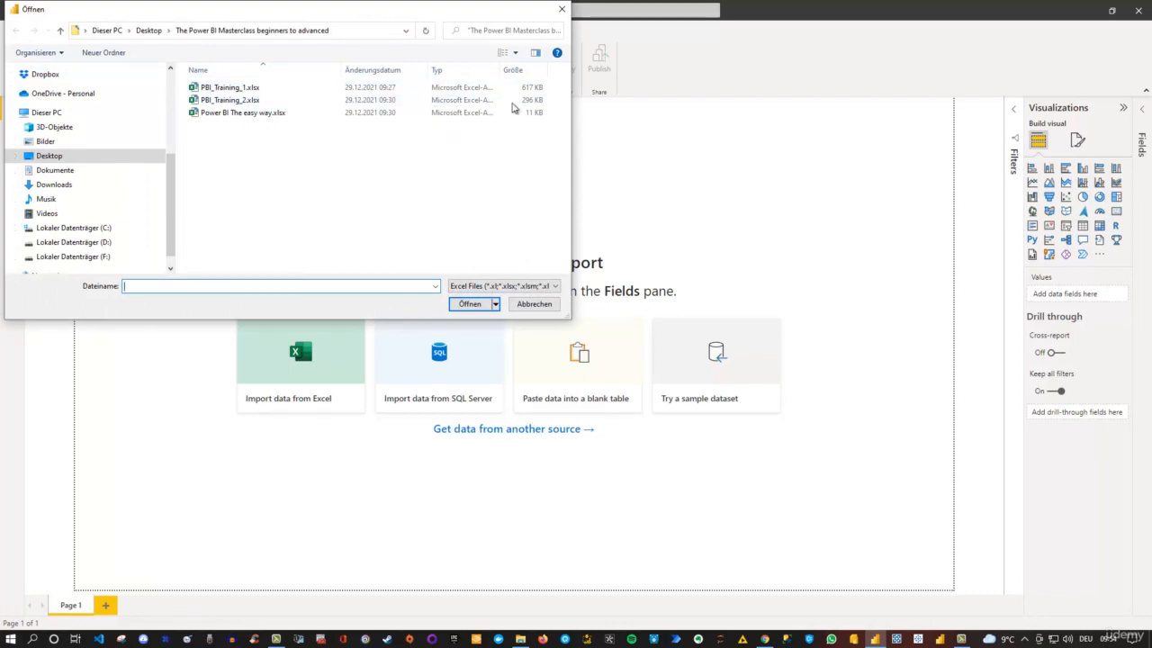
click(563, 11)
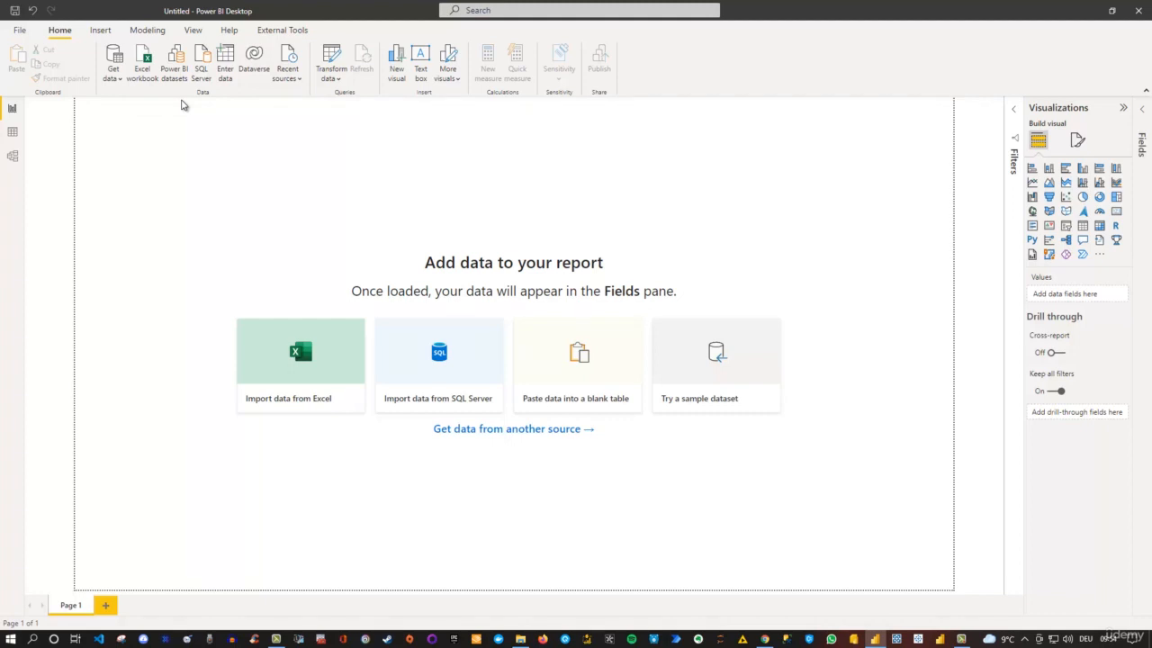
Examine the common data sources and the full list of connectors in Get Data, without connecting to any.
click(113, 72)
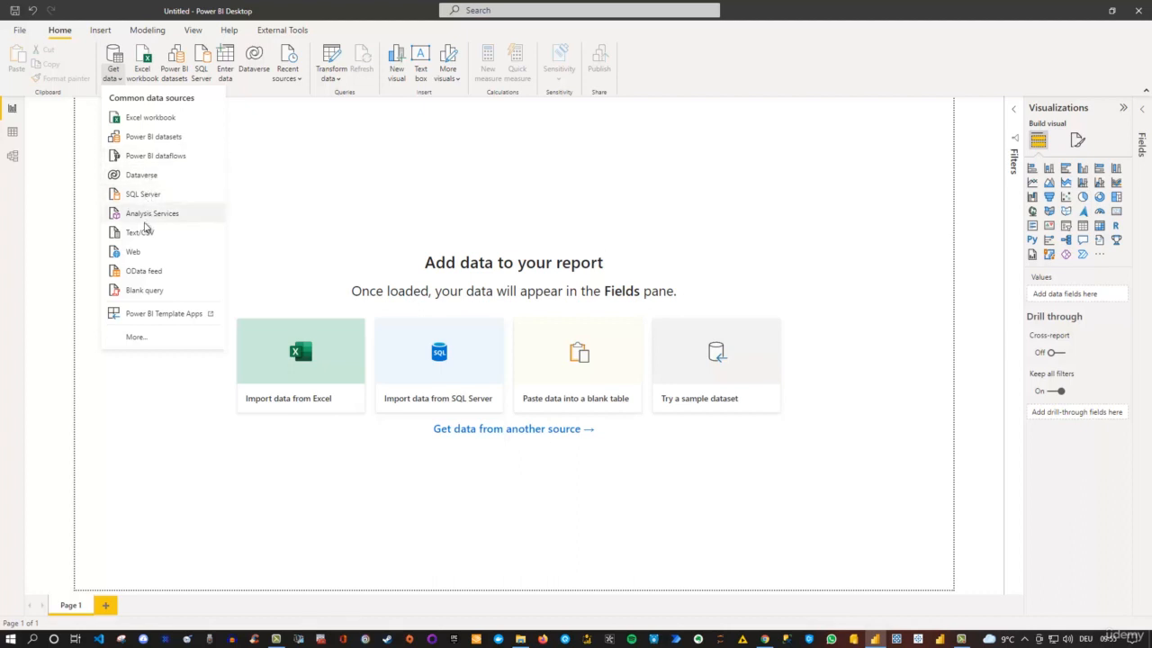
click(144, 340)
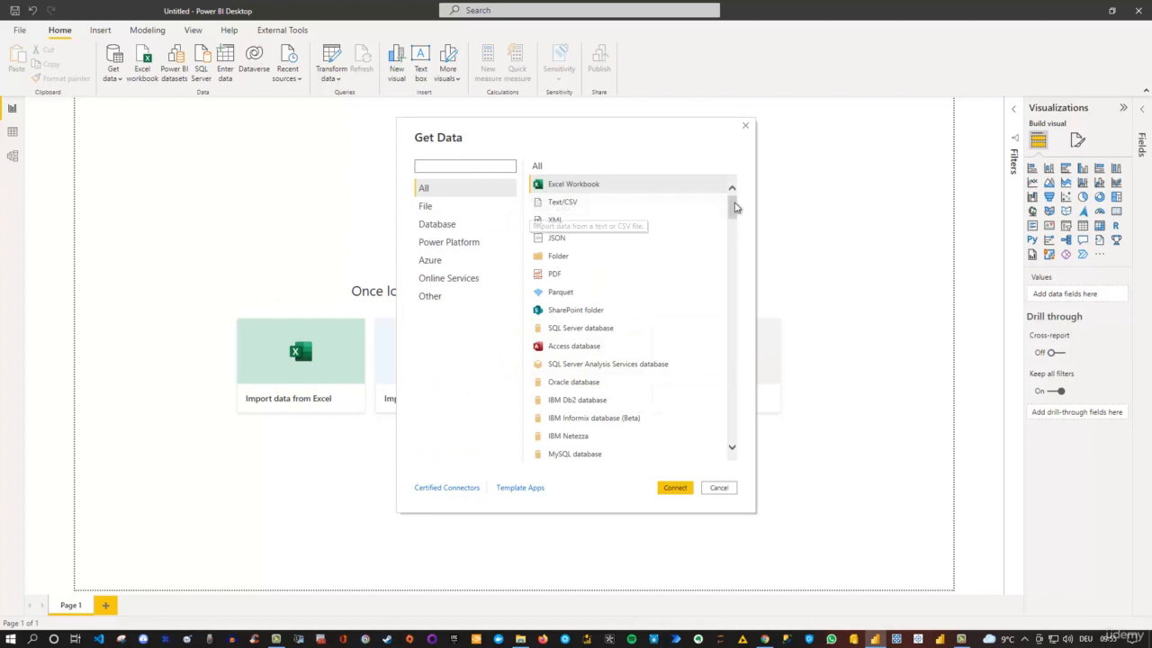
drag(733, 207, 738, 432)
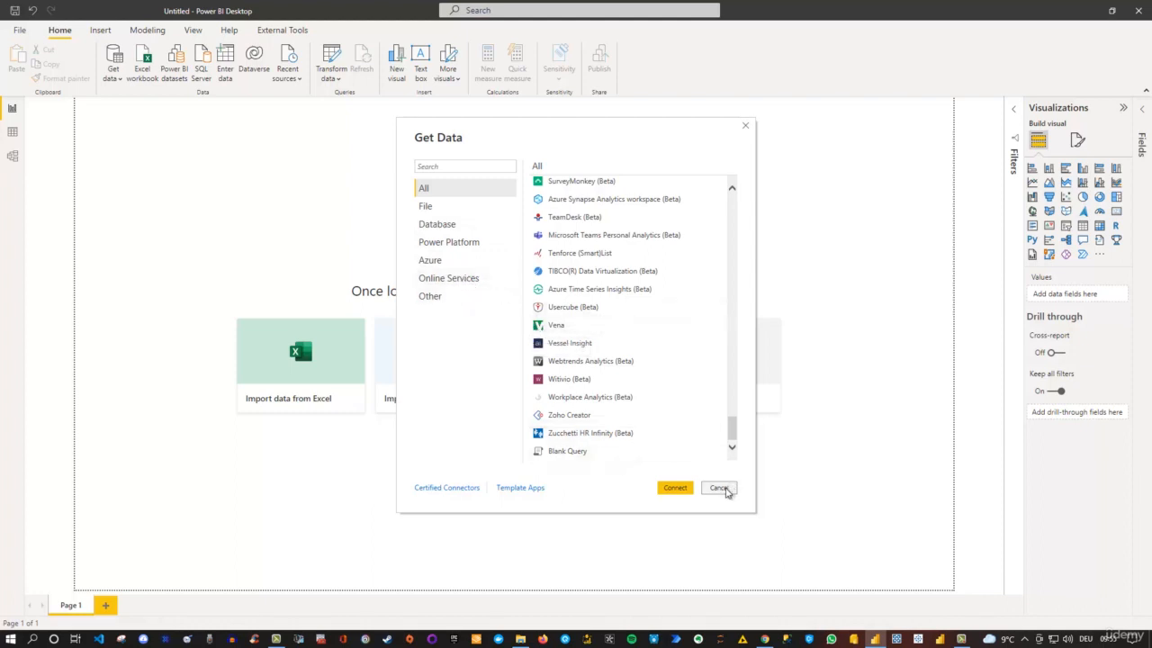
click(718, 488)
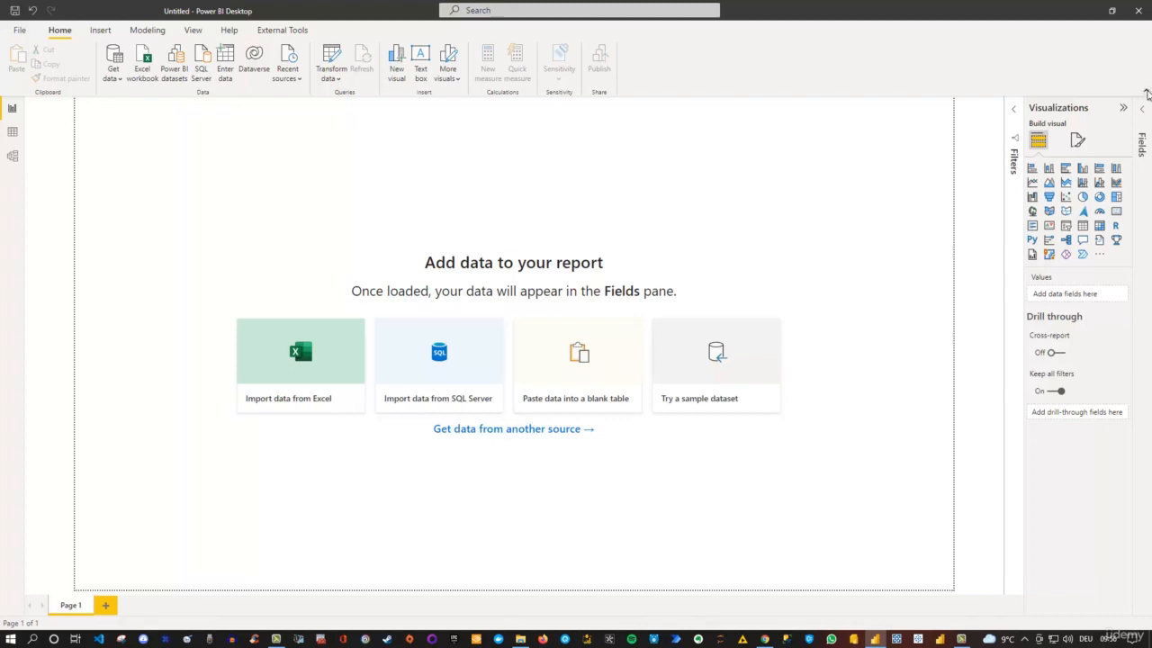
Collapse the ribbon and expand it again.
click(1147, 92)
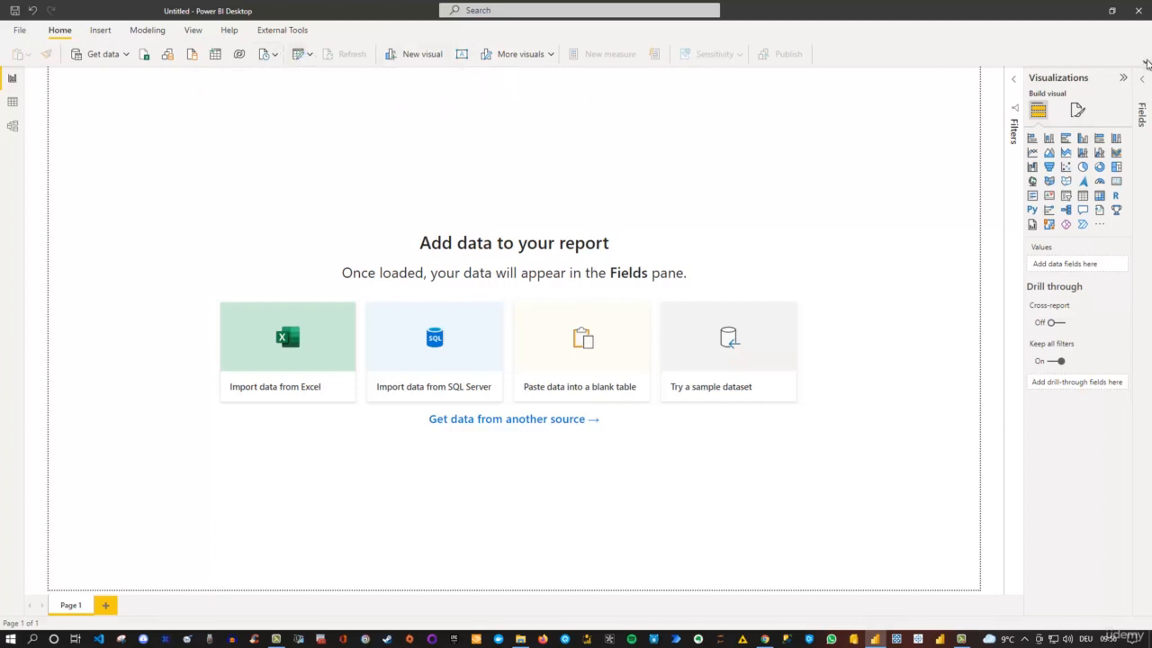
click(1145, 62)
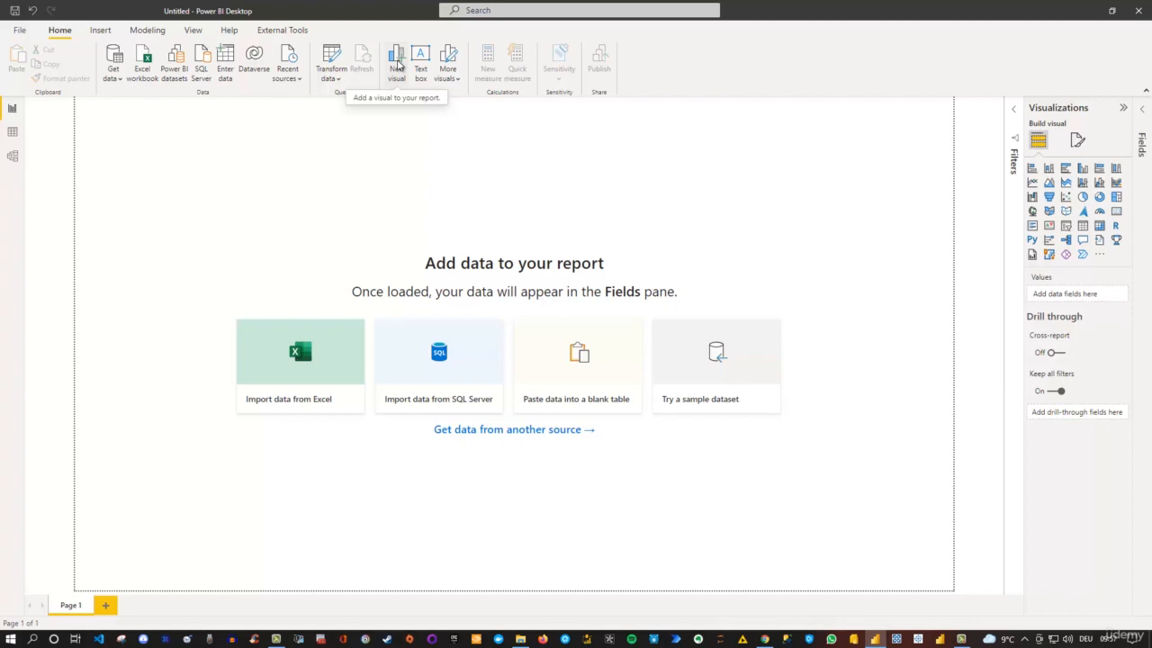
Add a new blank visual to the report page.
click(398, 65)
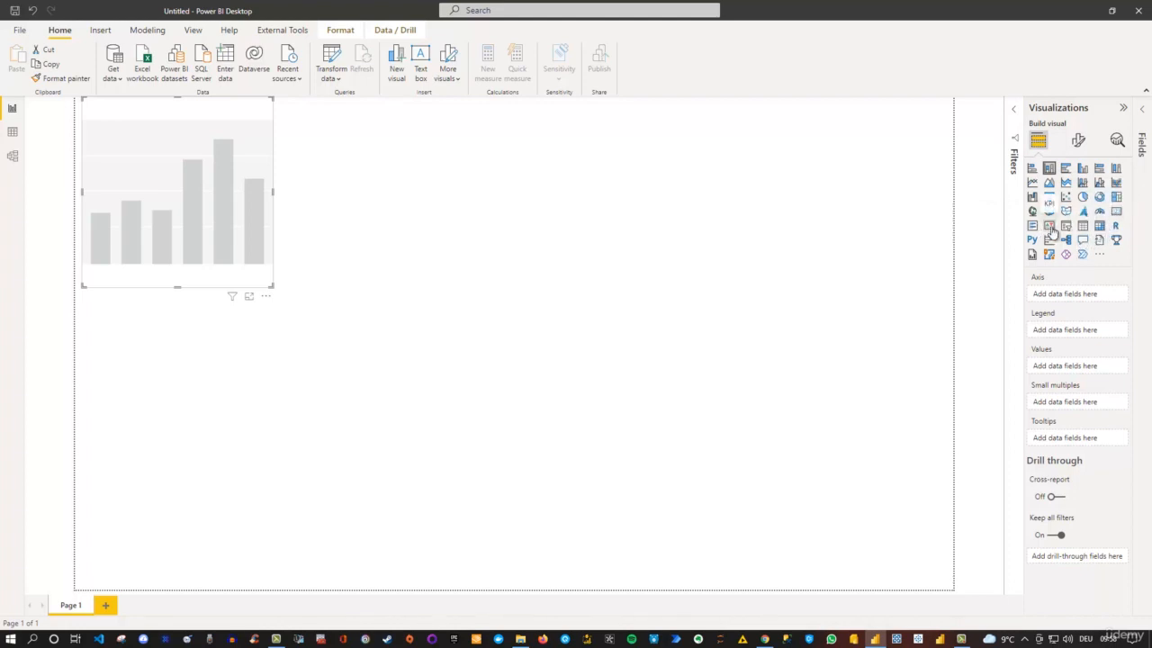
Import the Chiclet Slicer visual by Microsoft Corporation from the Power BI visuals gallery into the report.
click(1098, 255)
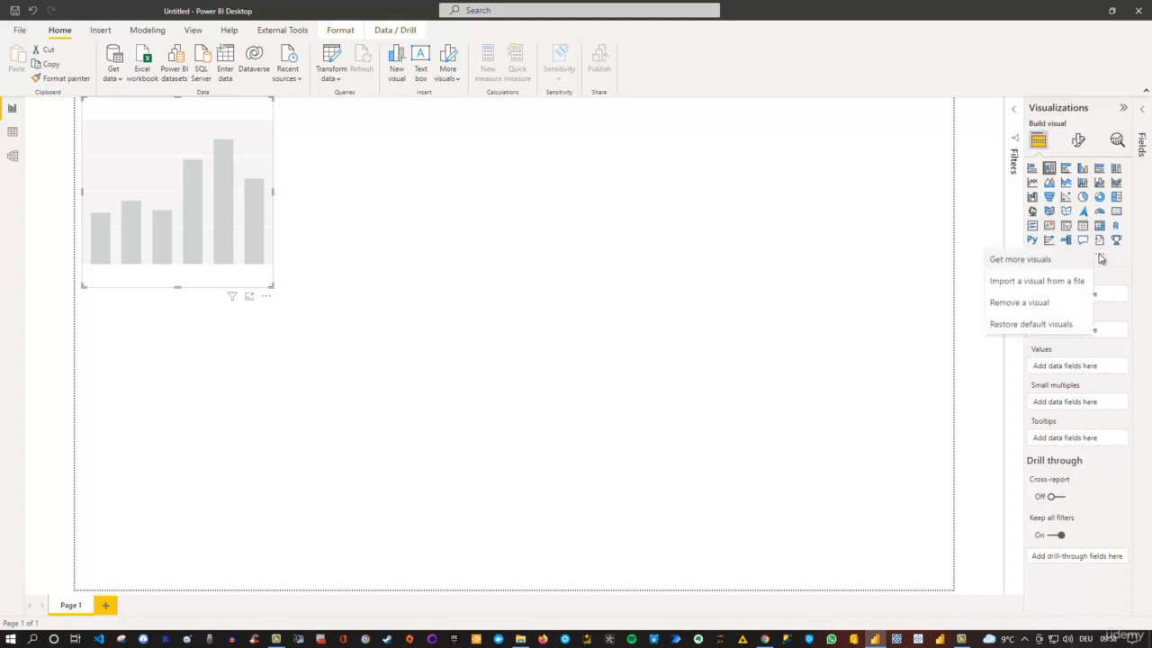
click(1037, 261)
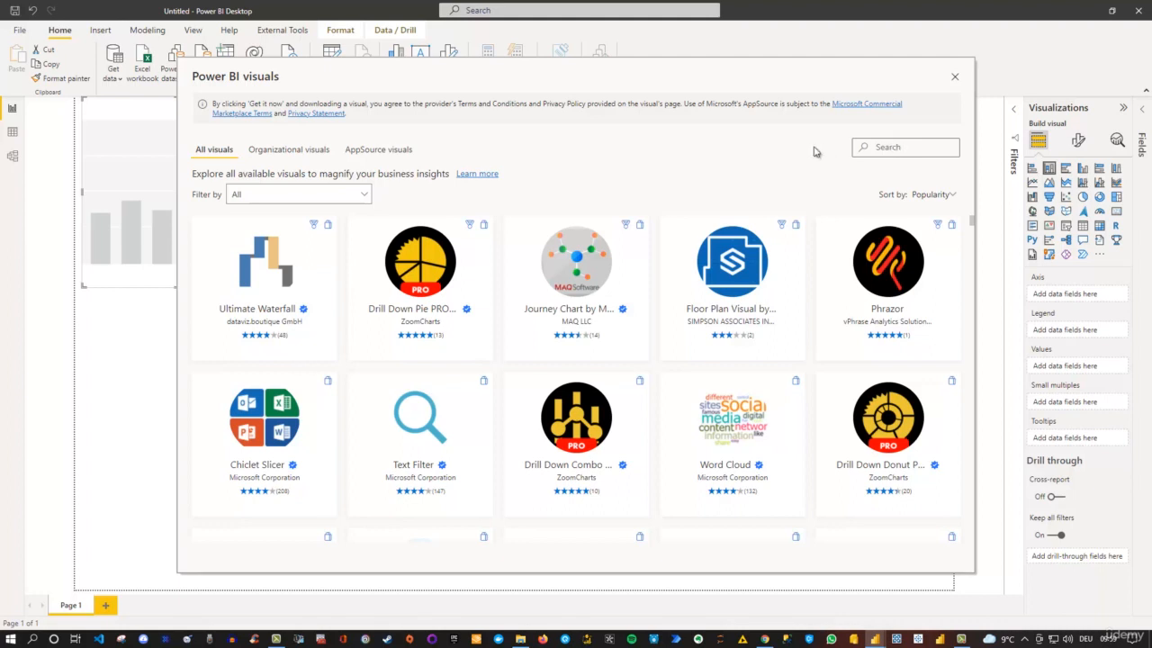
click(364, 196)
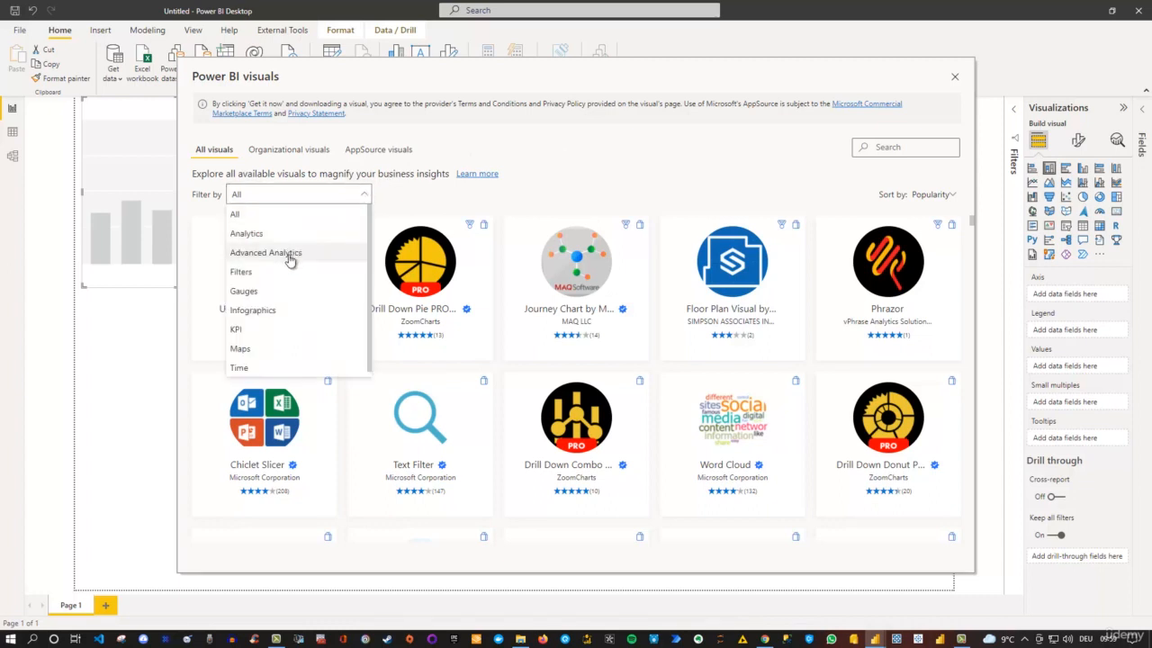
click(481, 210)
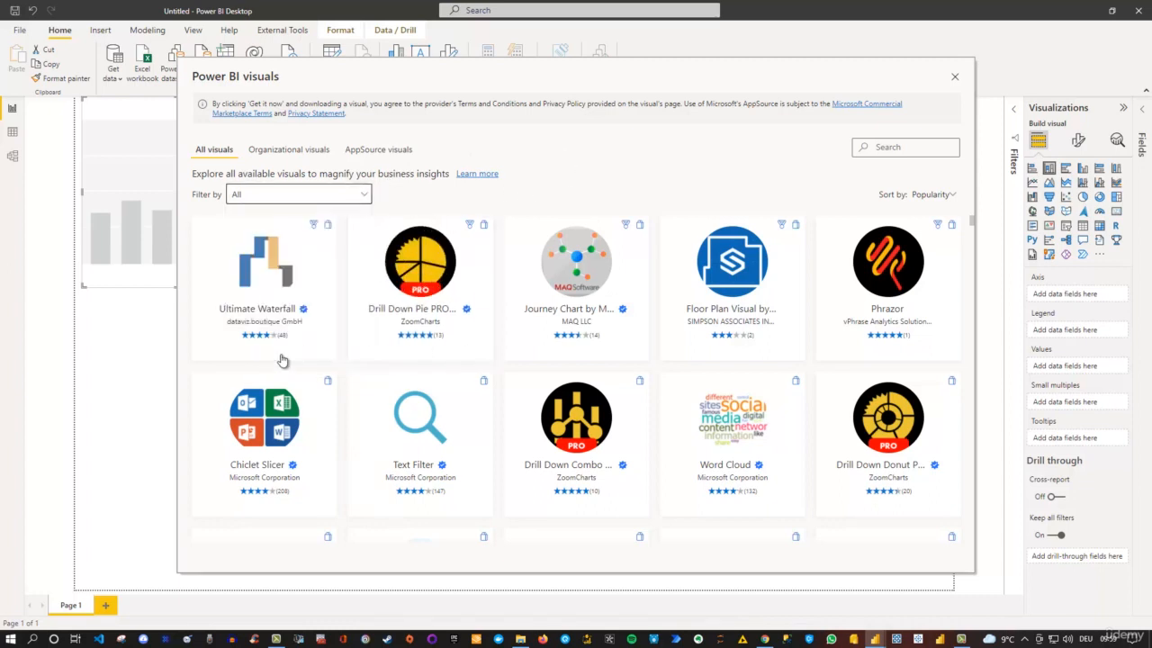
mouse_move(265, 405)
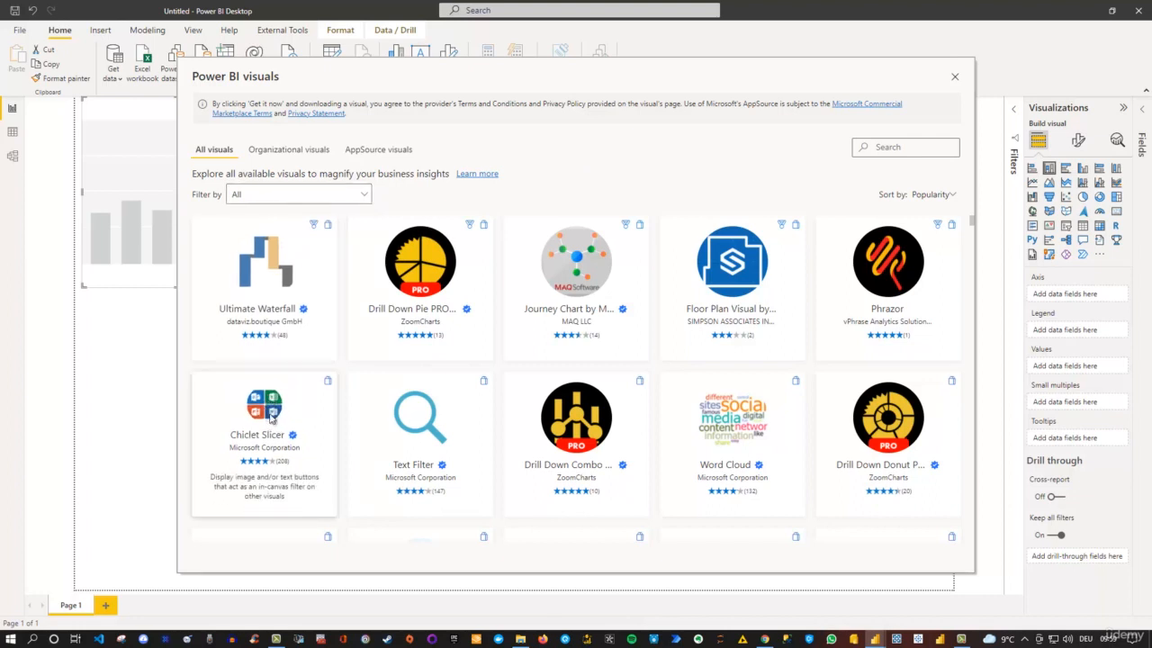
click(270, 419)
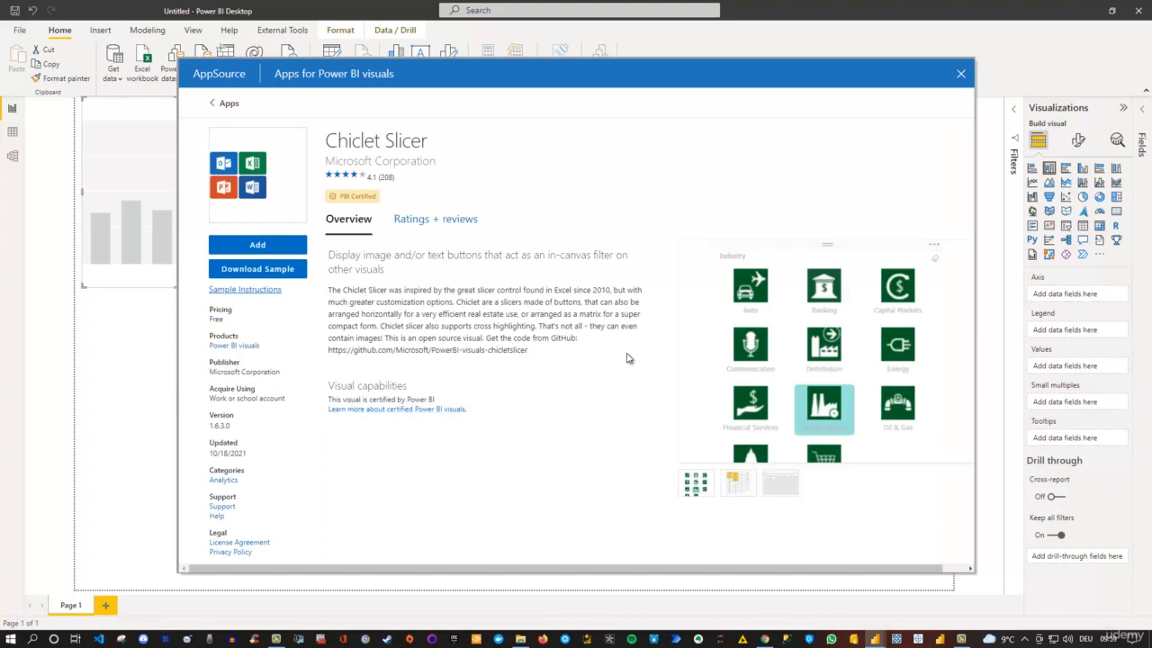
click(259, 244)
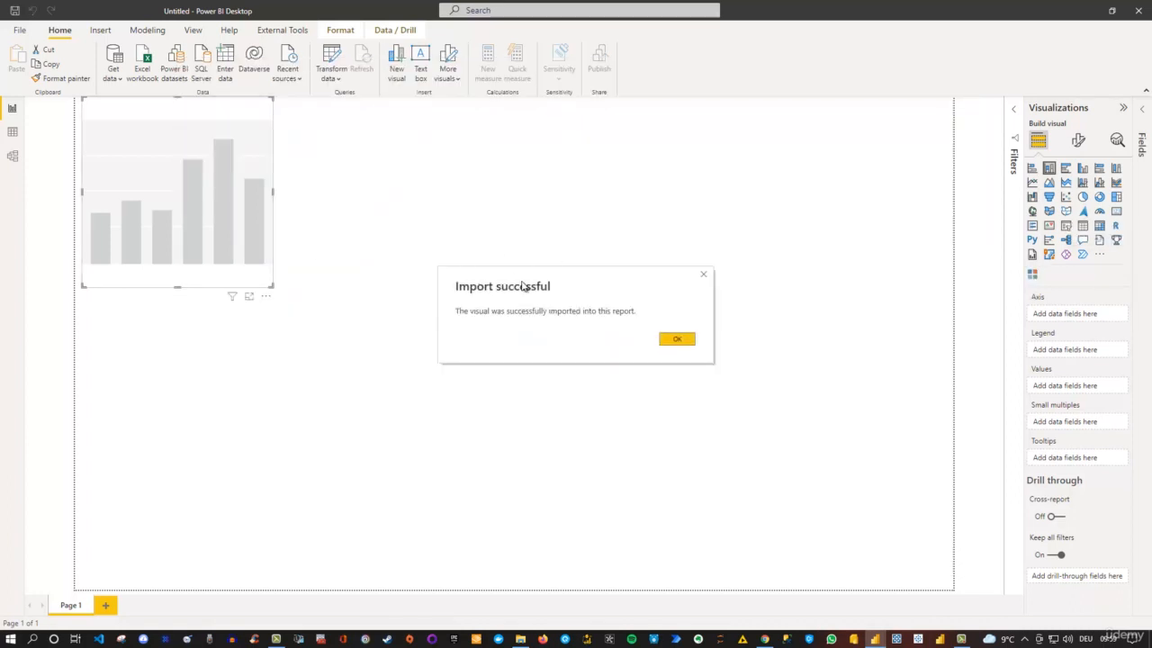
click(676, 339)
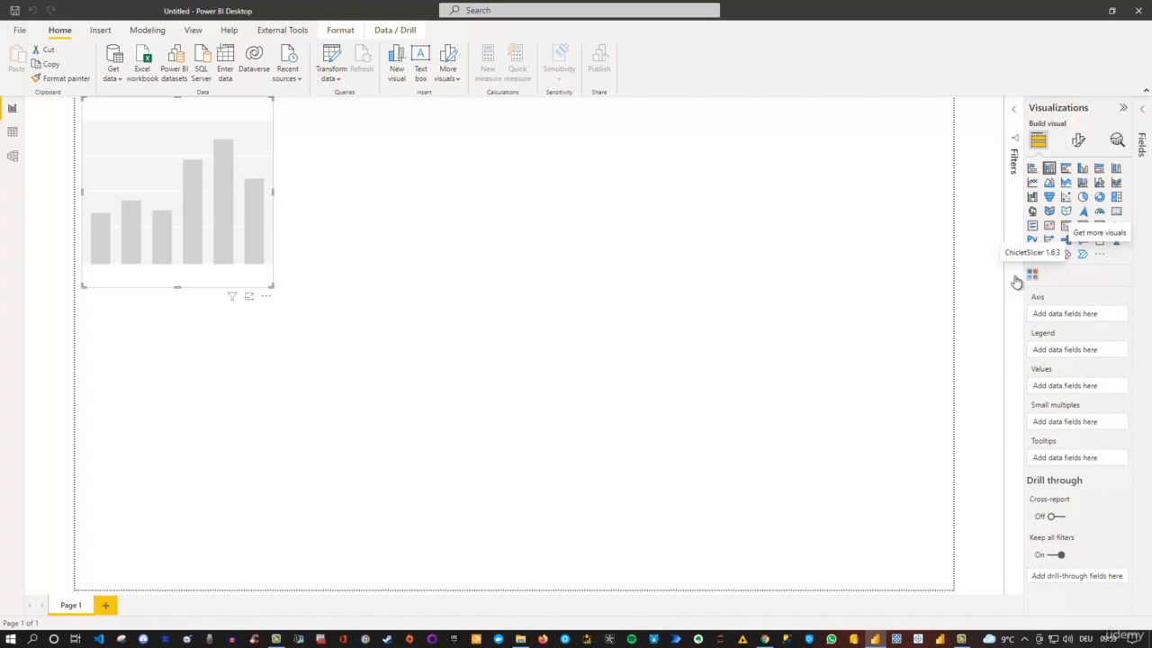
click(915, 282)
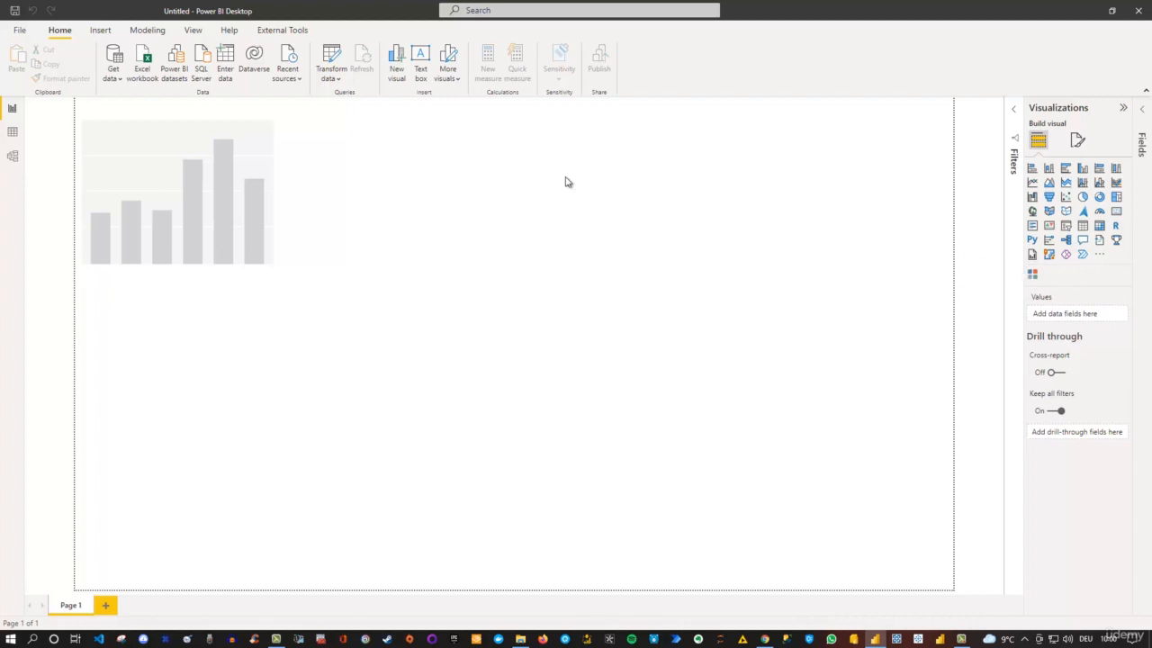
Look at the sources for importing more visuals and view the AppSource gallery, without adding anything.
click(456, 81)
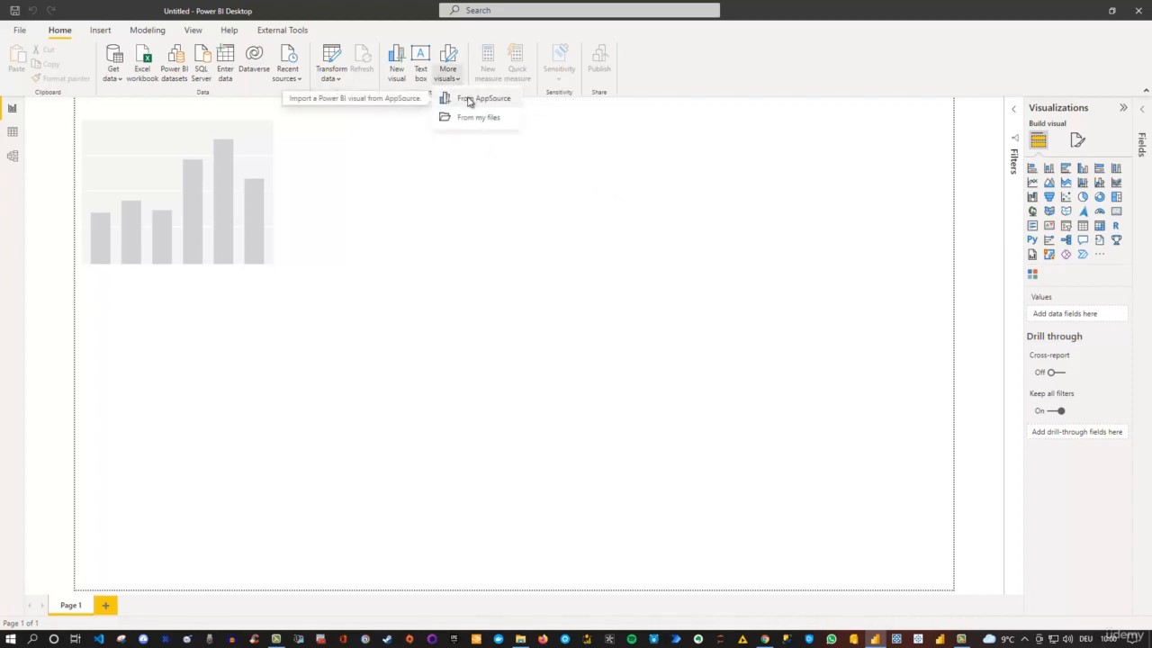
click(469, 101)
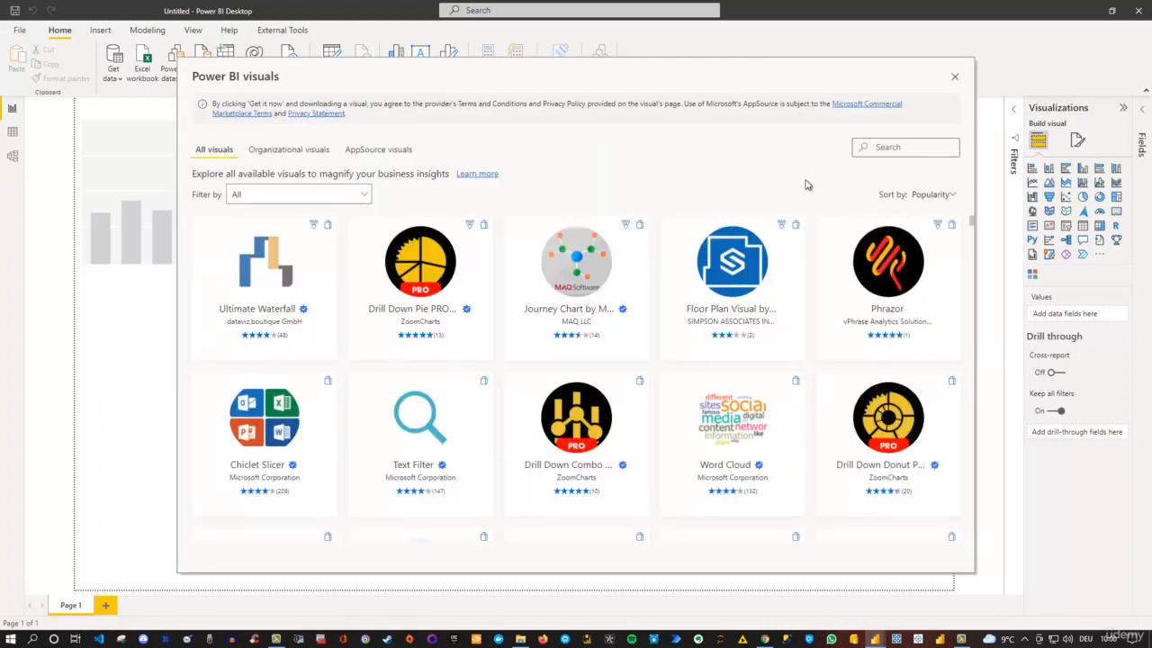
click(953, 78)
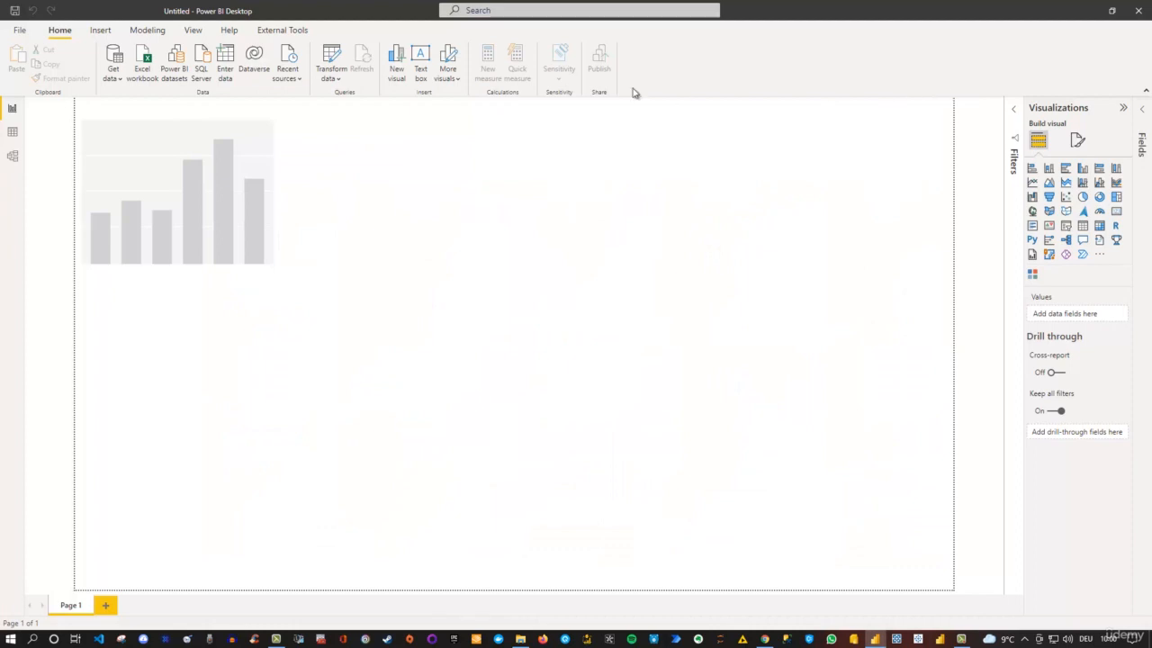
click(456, 81)
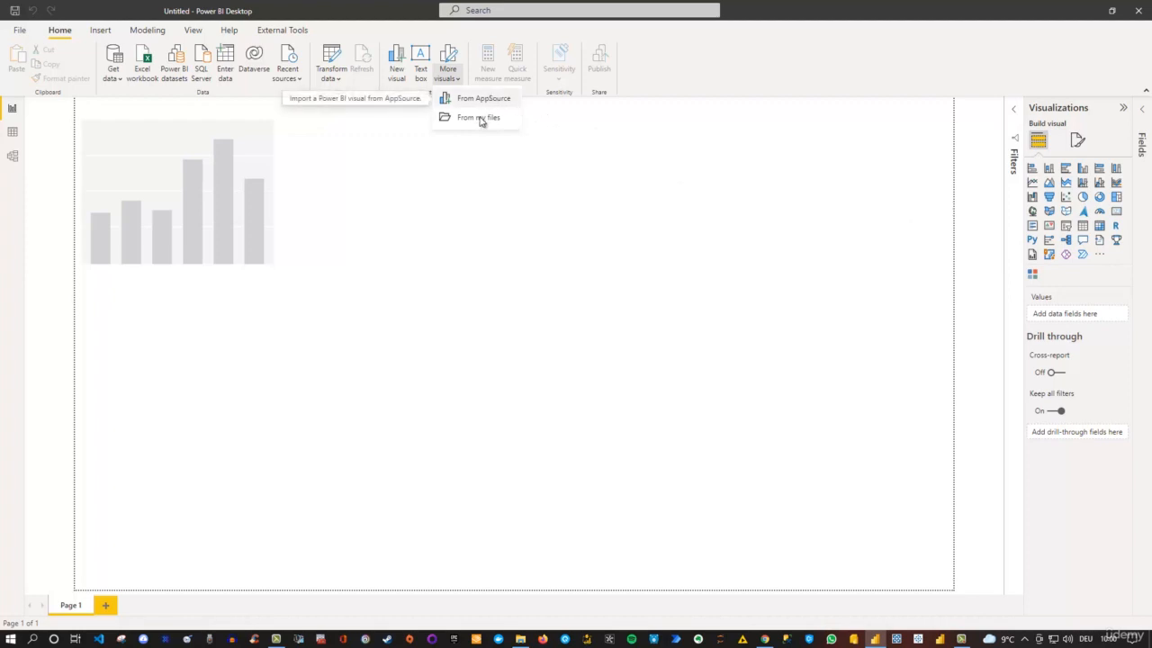
click(452, 171)
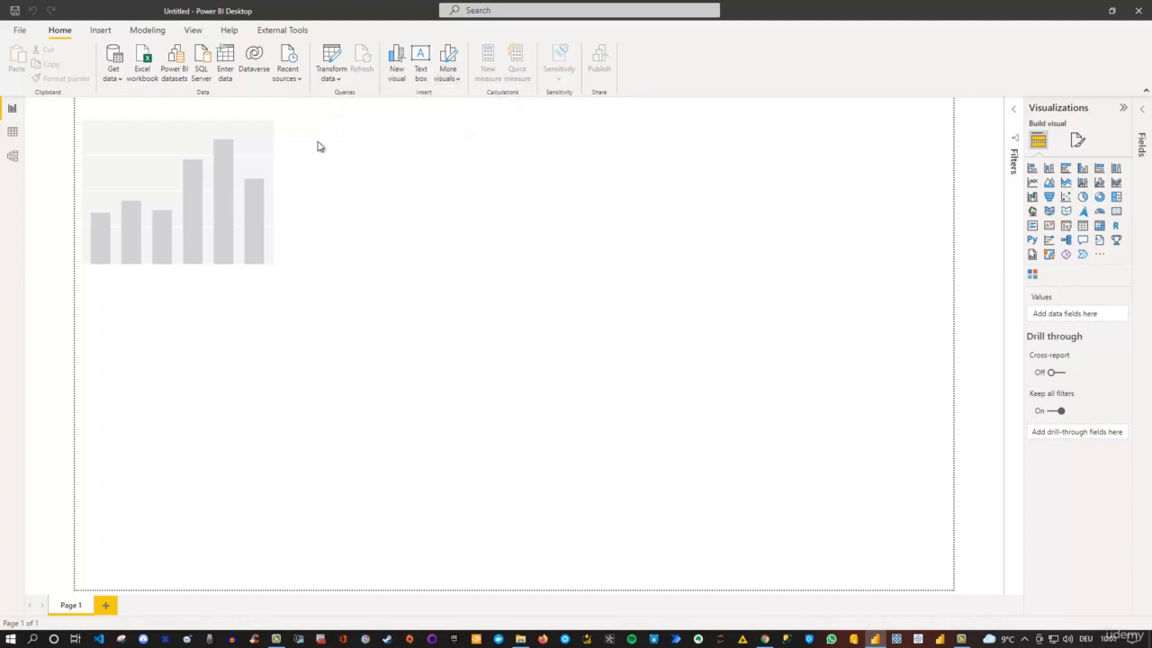
Delete the blank column chart visual from the report page.
click(239, 109)
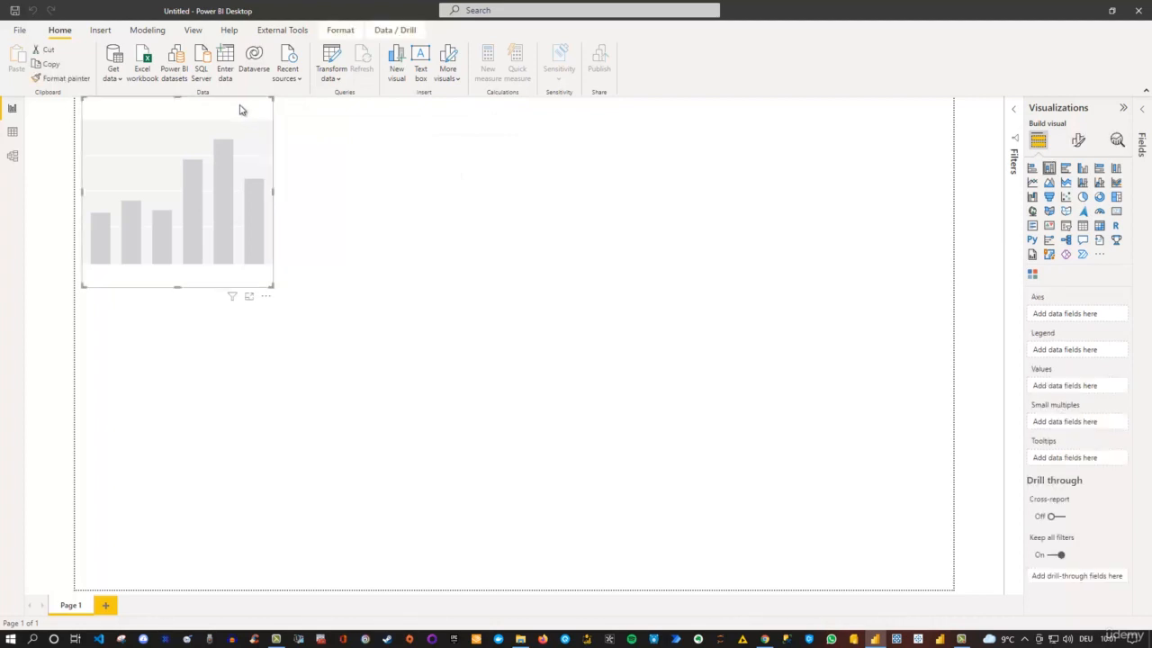
key(Delete)
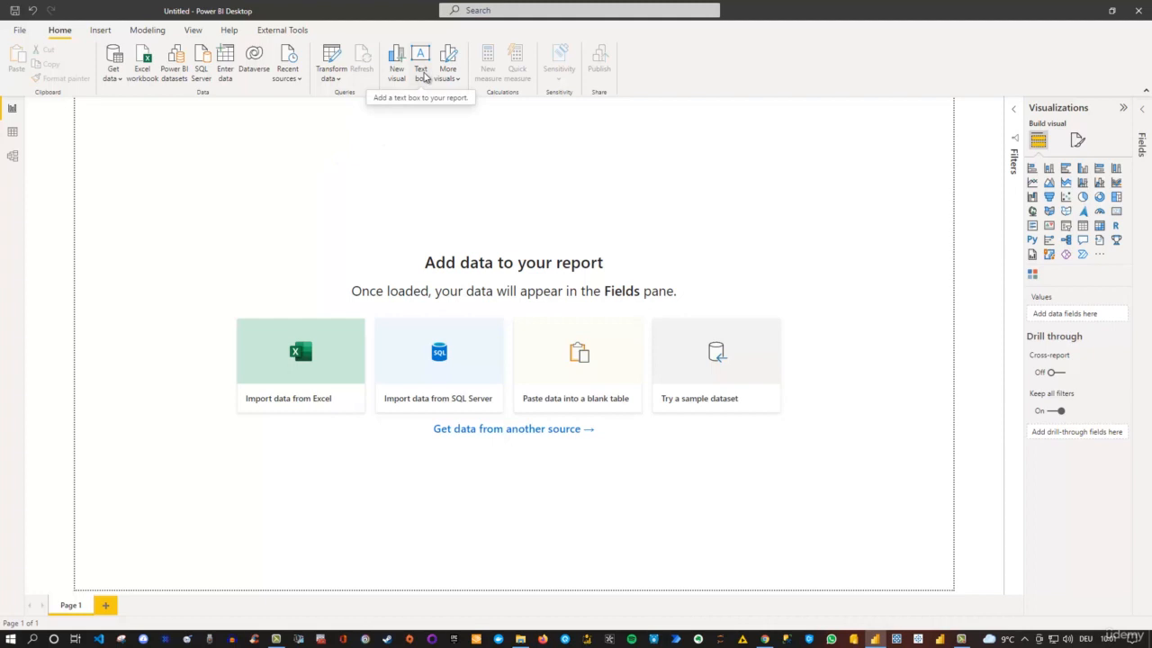
Add a text box to the report page with the text "Hello Power BI".
click(423, 75)
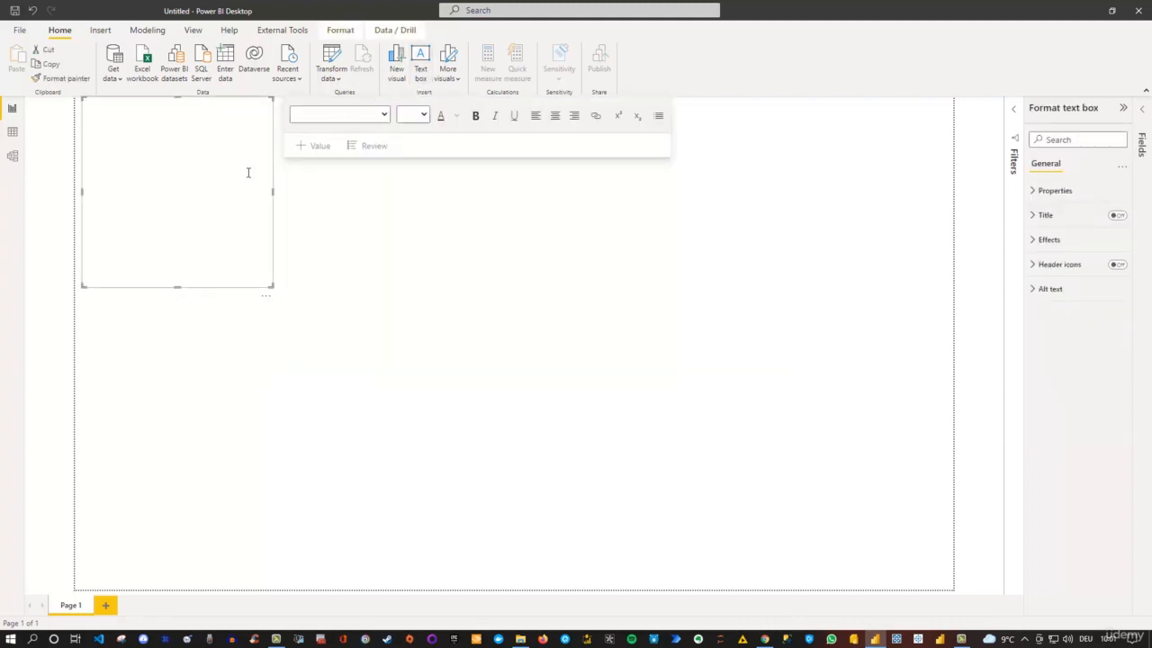
click(175, 112)
text(Hello Power BI)
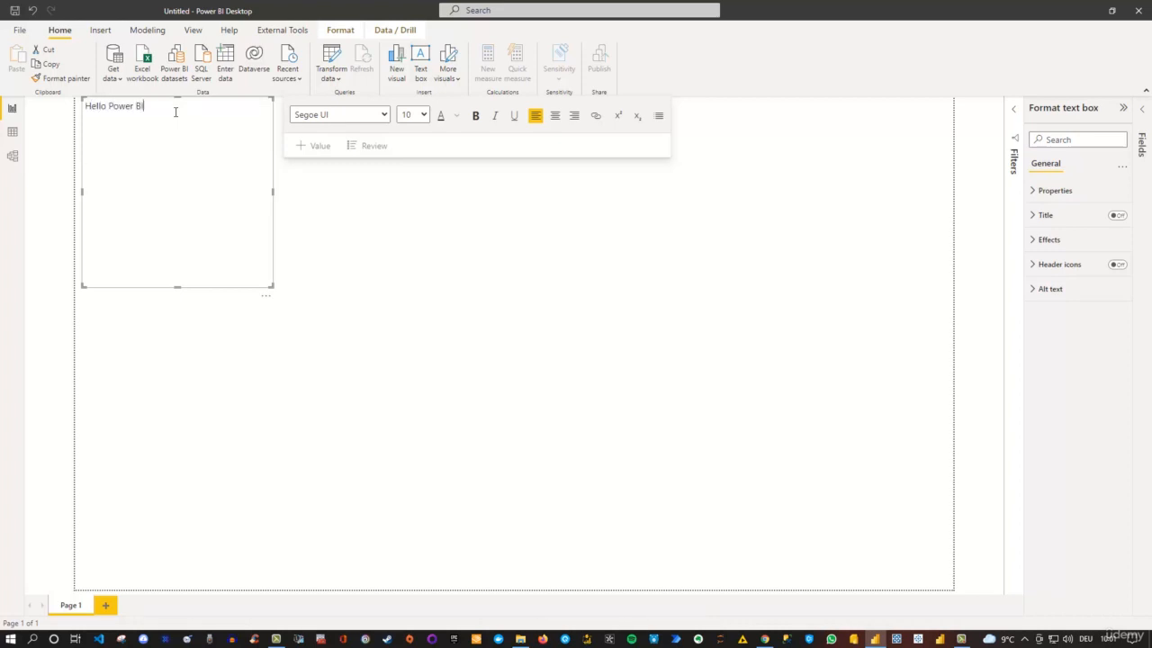
Format the whole "Hello Power BI" text as size 20, bold and centred.
key(ctrl+a)
click(424, 116)
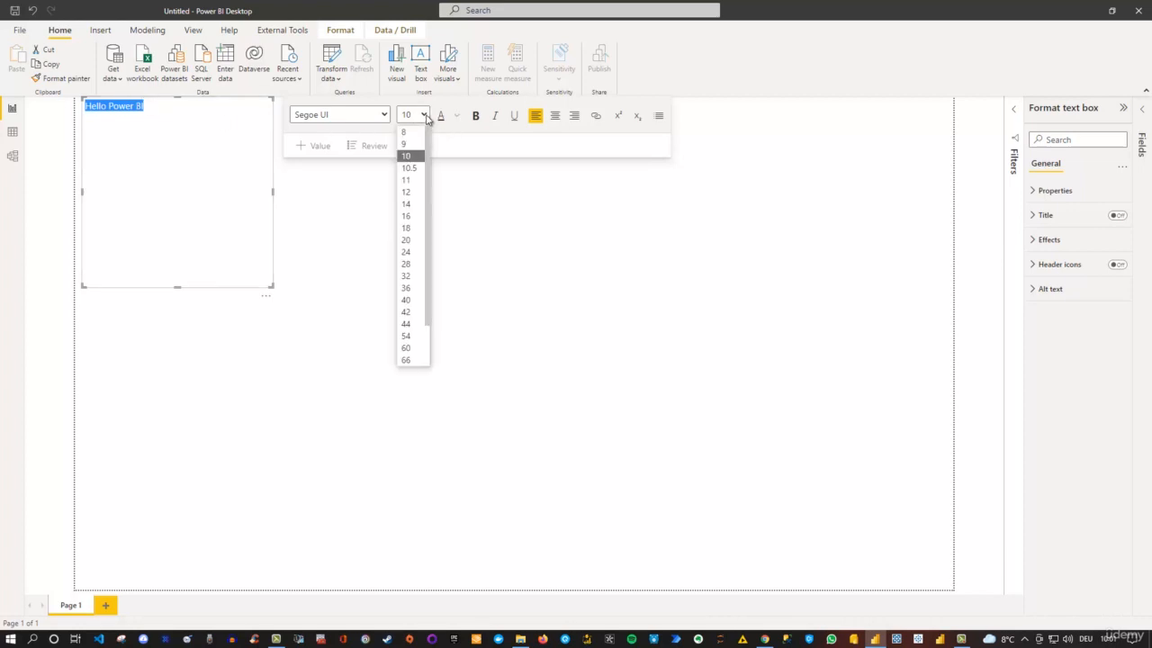
click(412, 242)
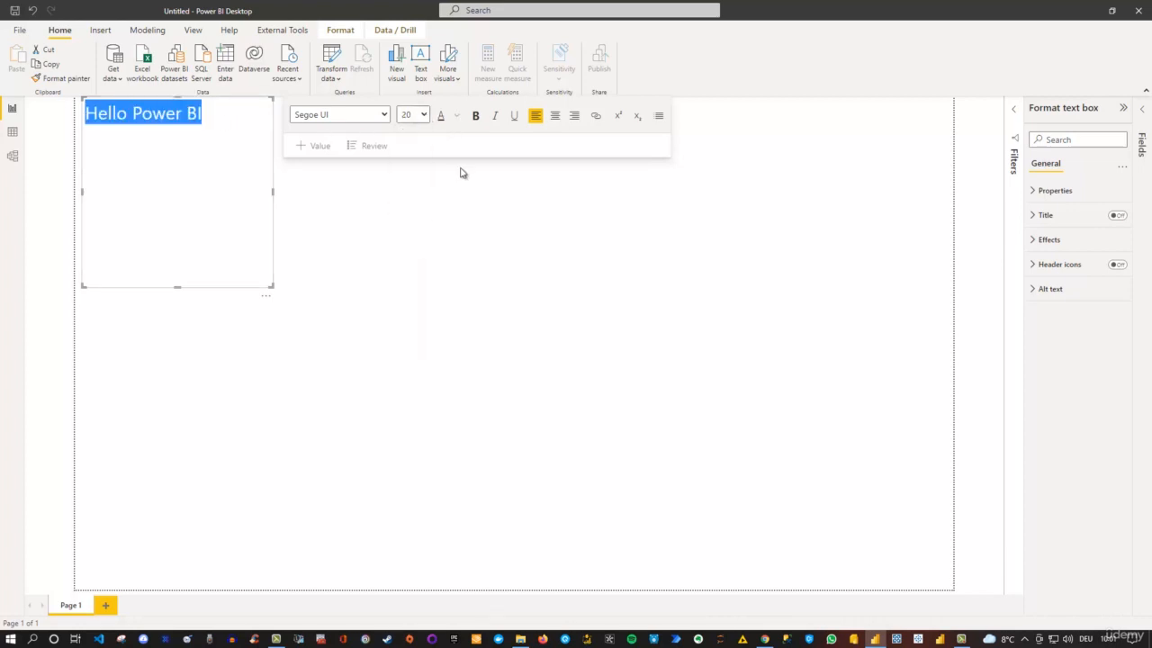
click(476, 117)
click(556, 117)
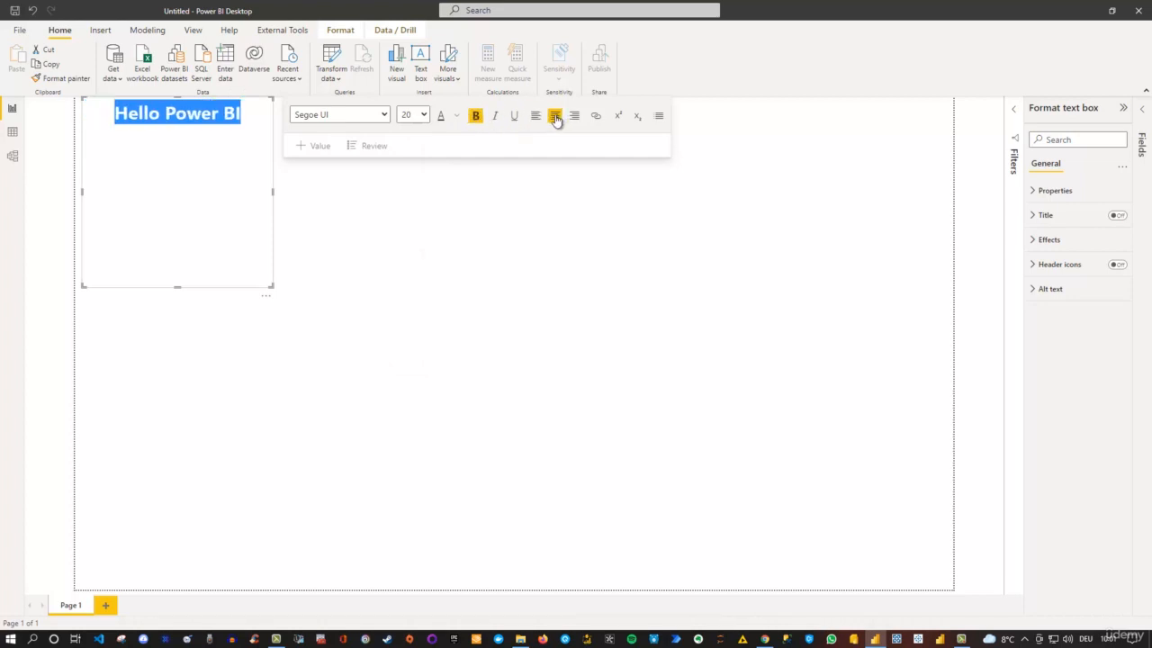
Look through the available fonts for the text box, keeping the current font.
click(383, 115)
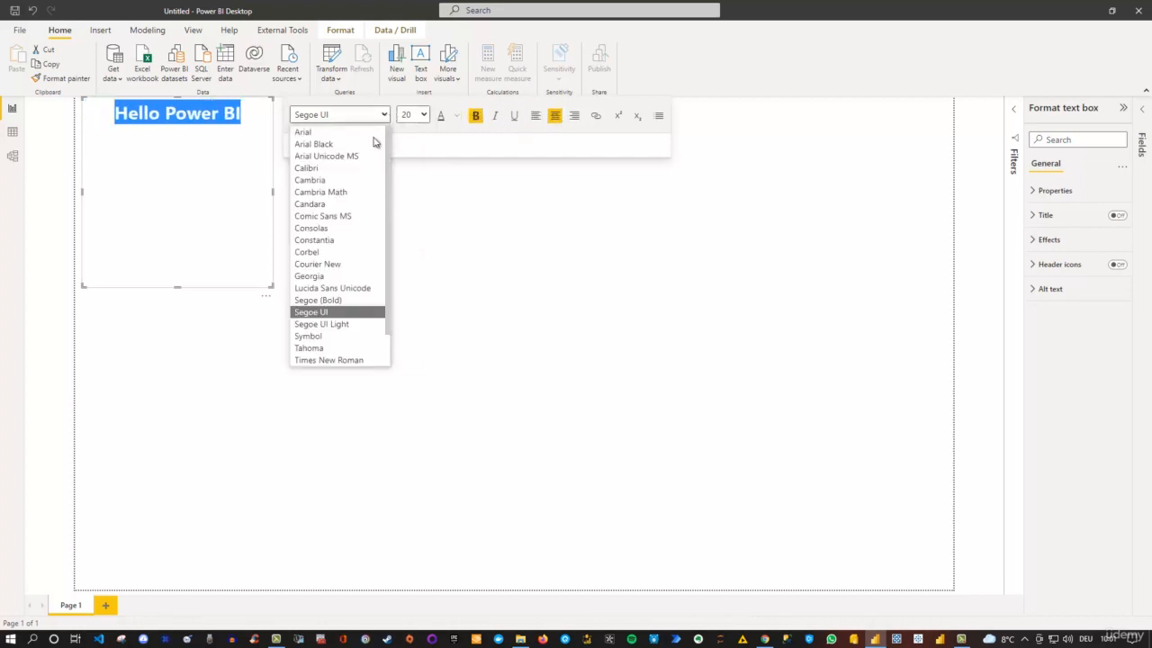
scroll(360, 180, down, 1)
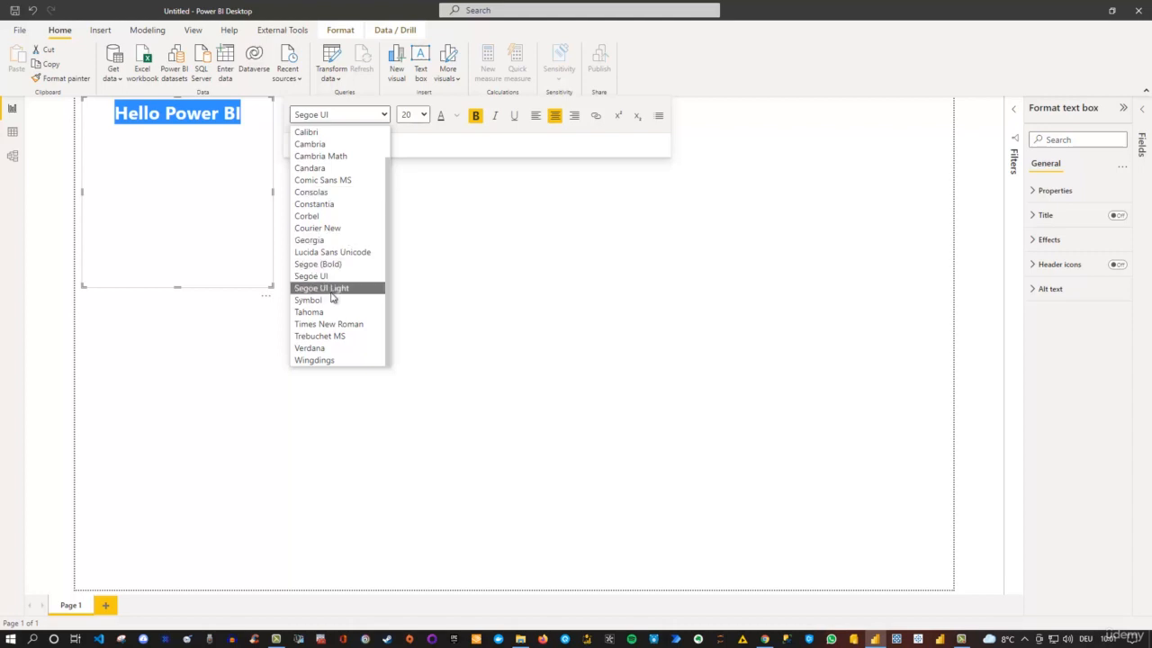
scroll(333, 297, up, 1)
click(540, 229)
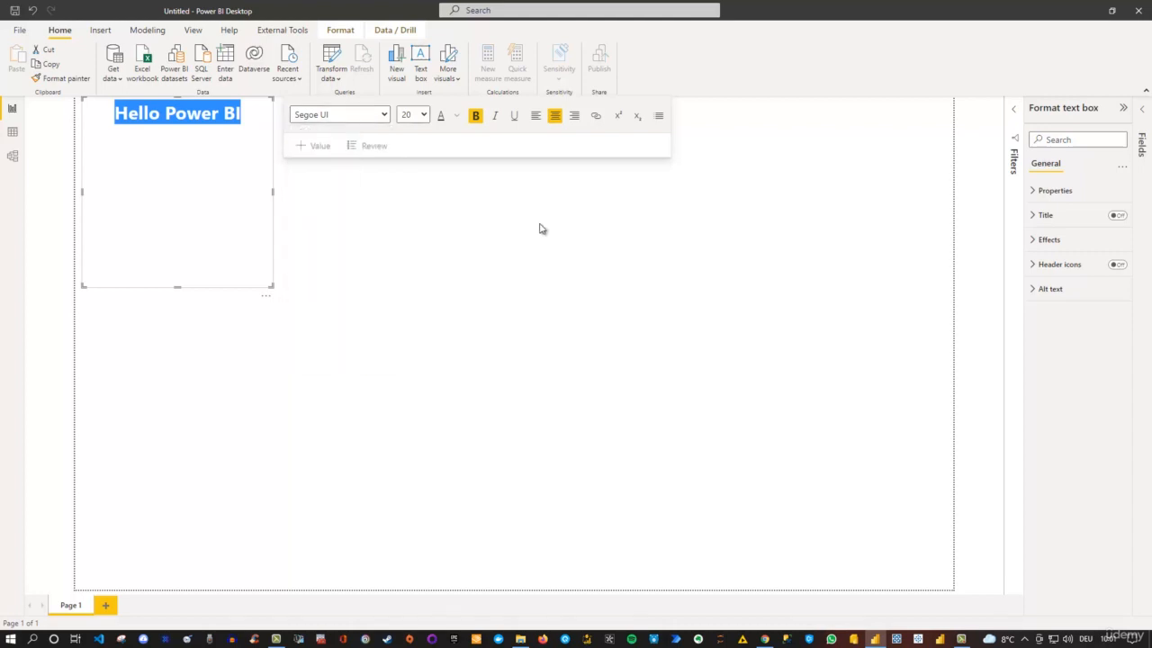
Move the "Hello Power BI" text box away from the page corner to the upper middle area of the page.
click(540, 229)
click(190, 180)
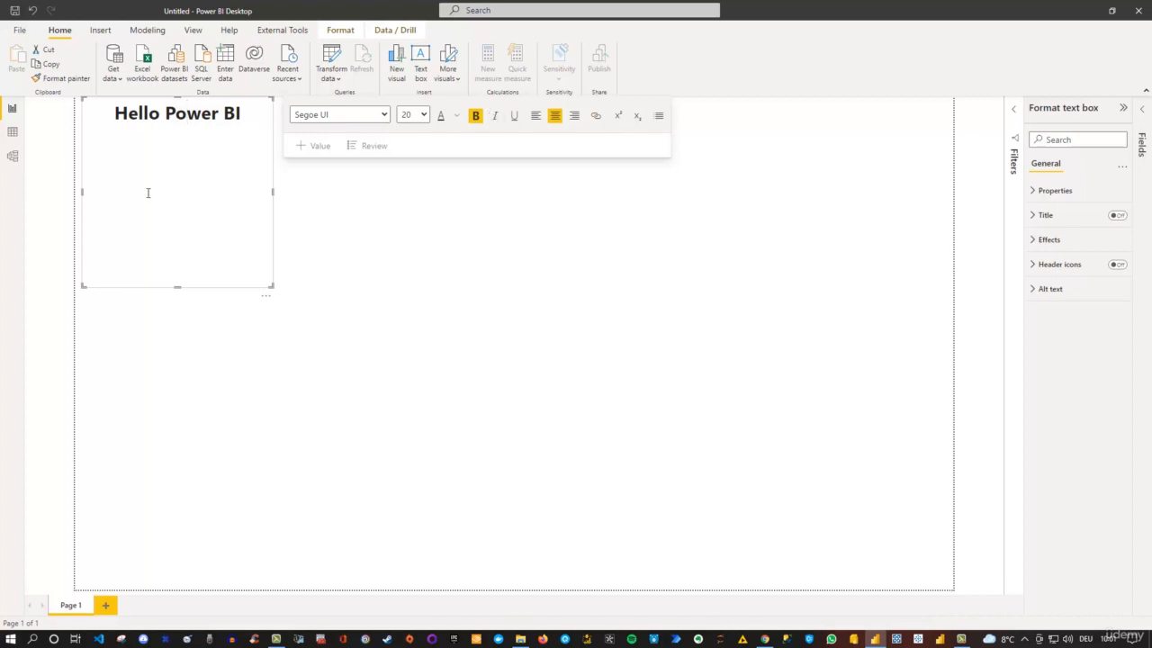
click(266, 298)
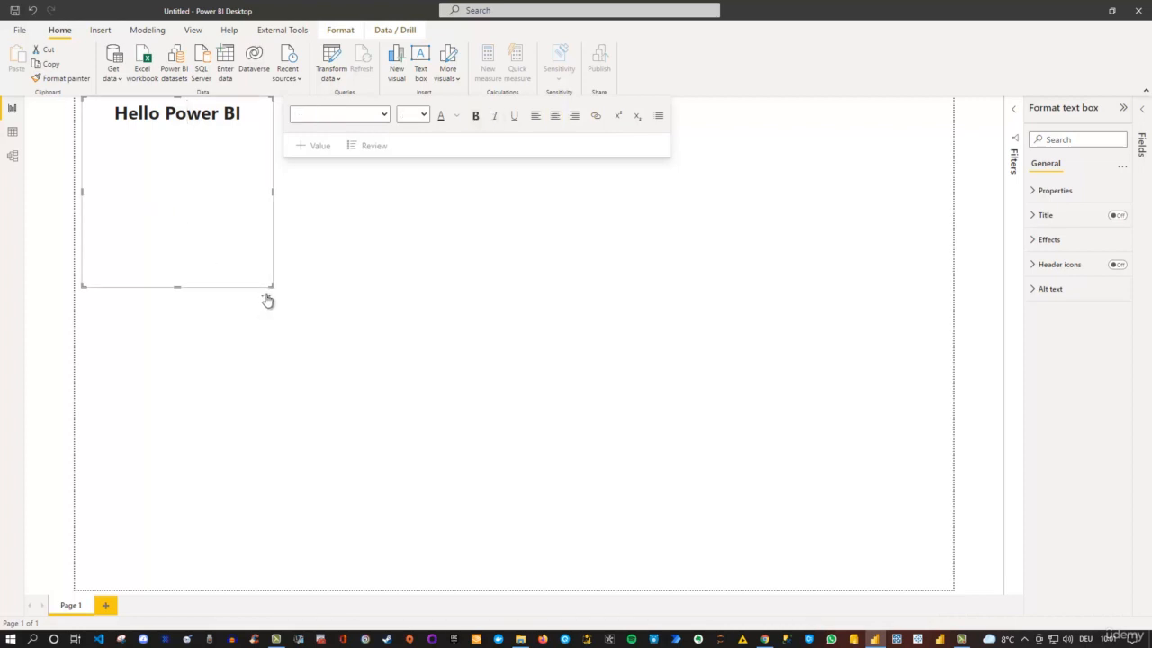
drag(276, 297, 600, 323)
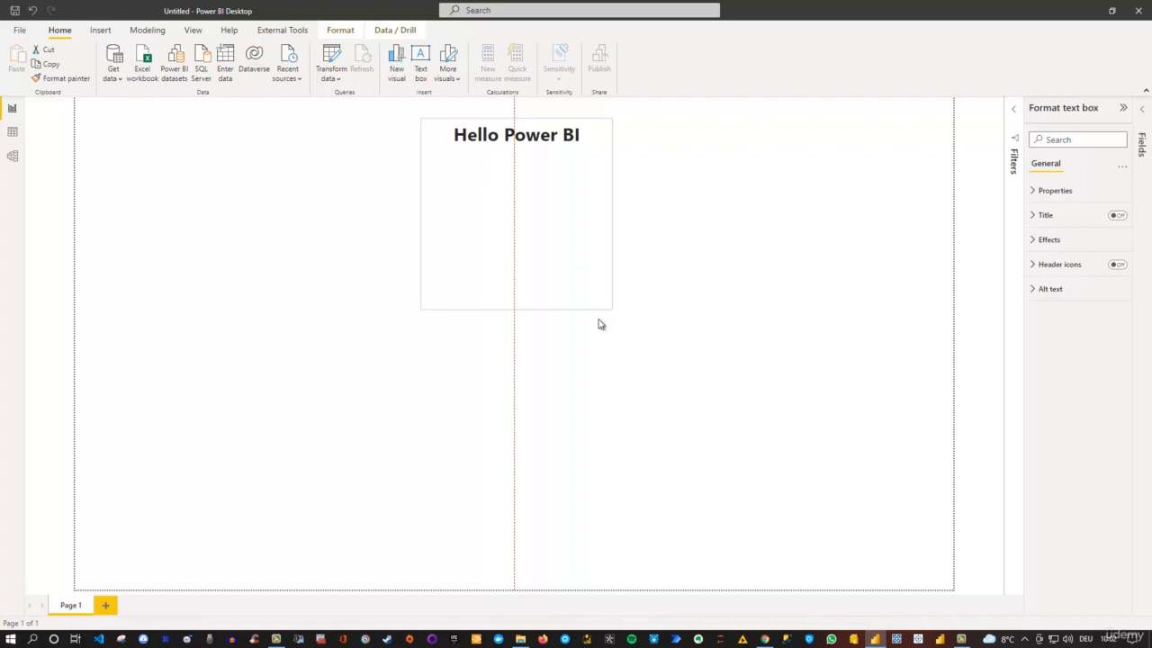
drag(601, 324, 504, 347)
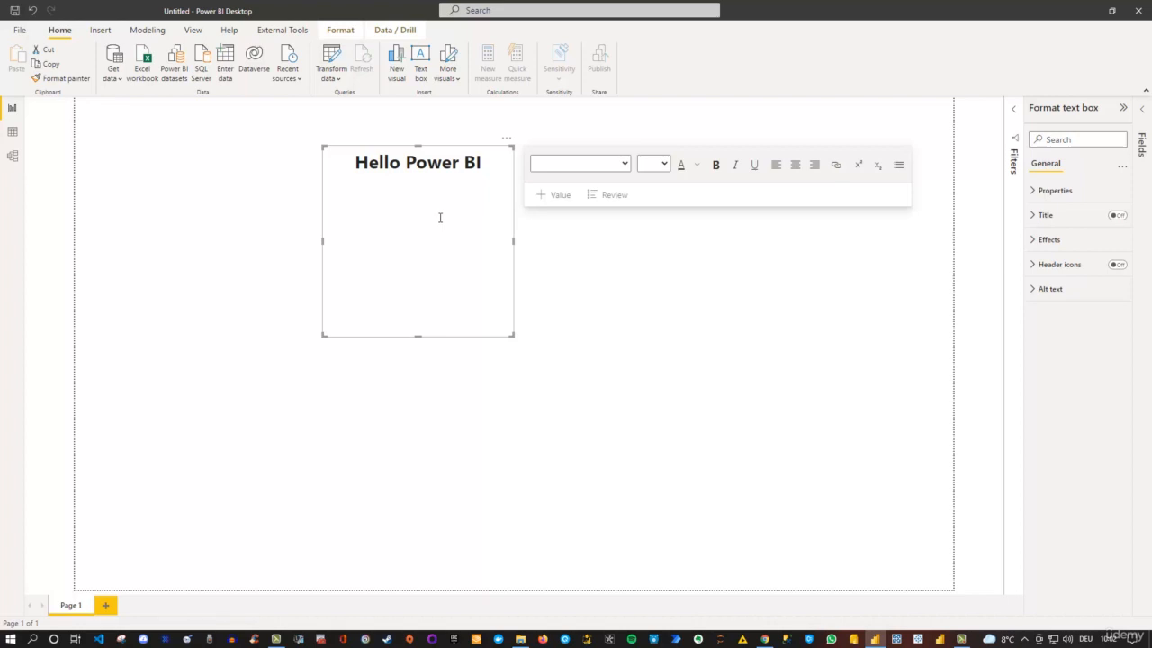
click(150, 204)
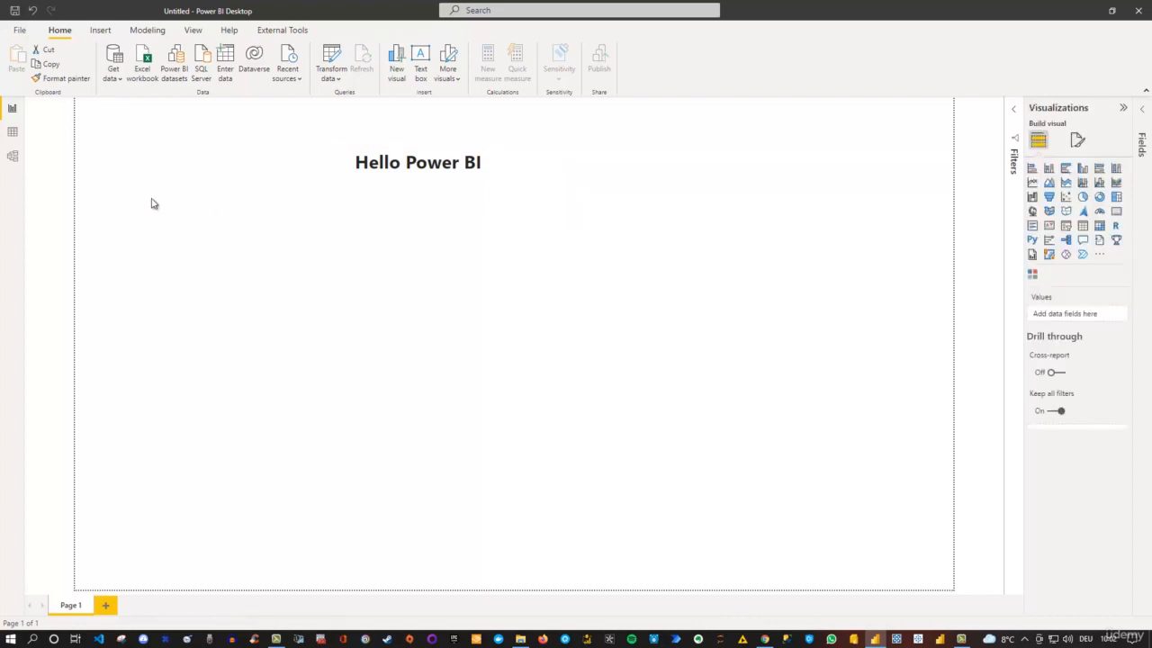
Align the "Hello Power BI" text box to the horizontal centre of the page.
click(398, 213)
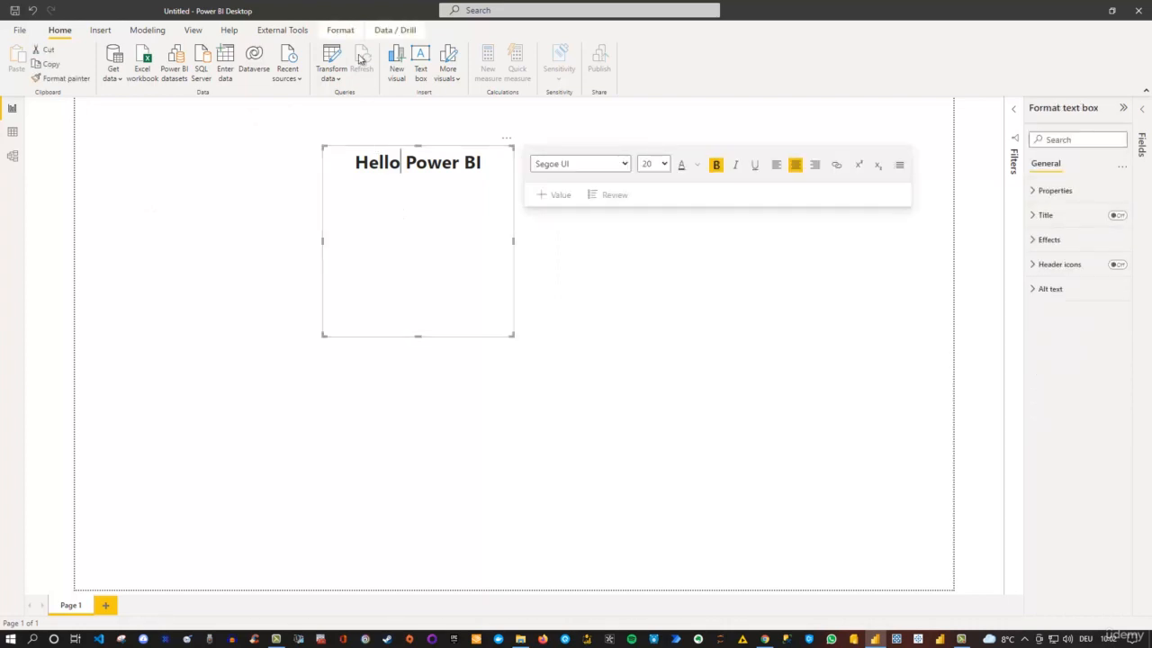
click(341, 32)
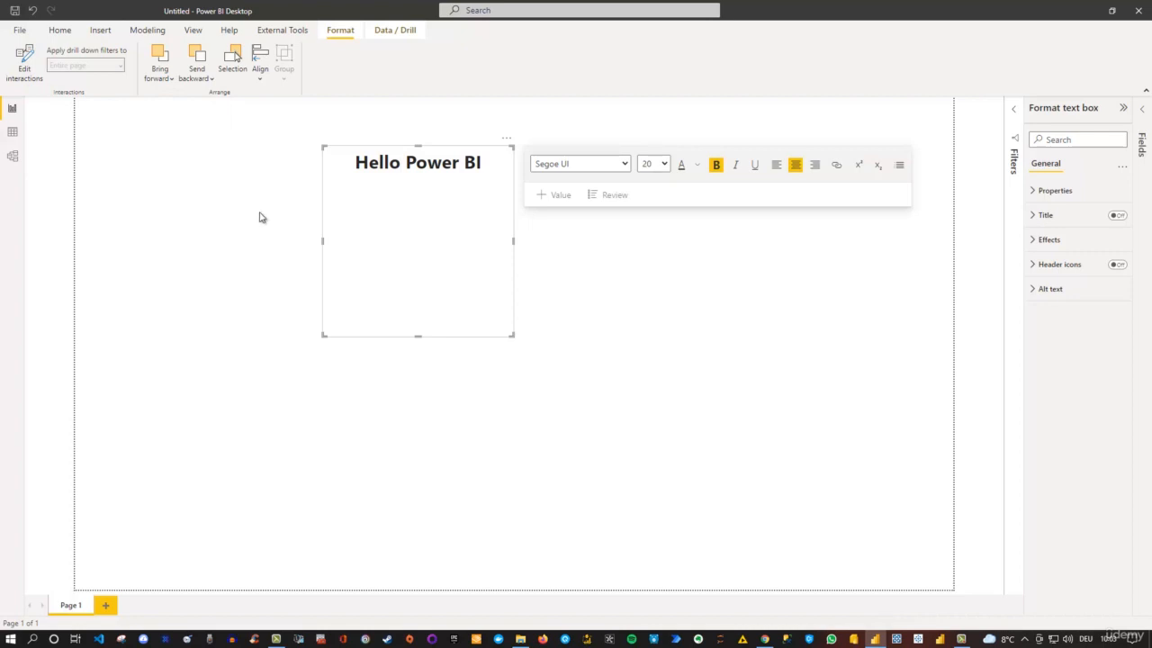
click(430, 214)
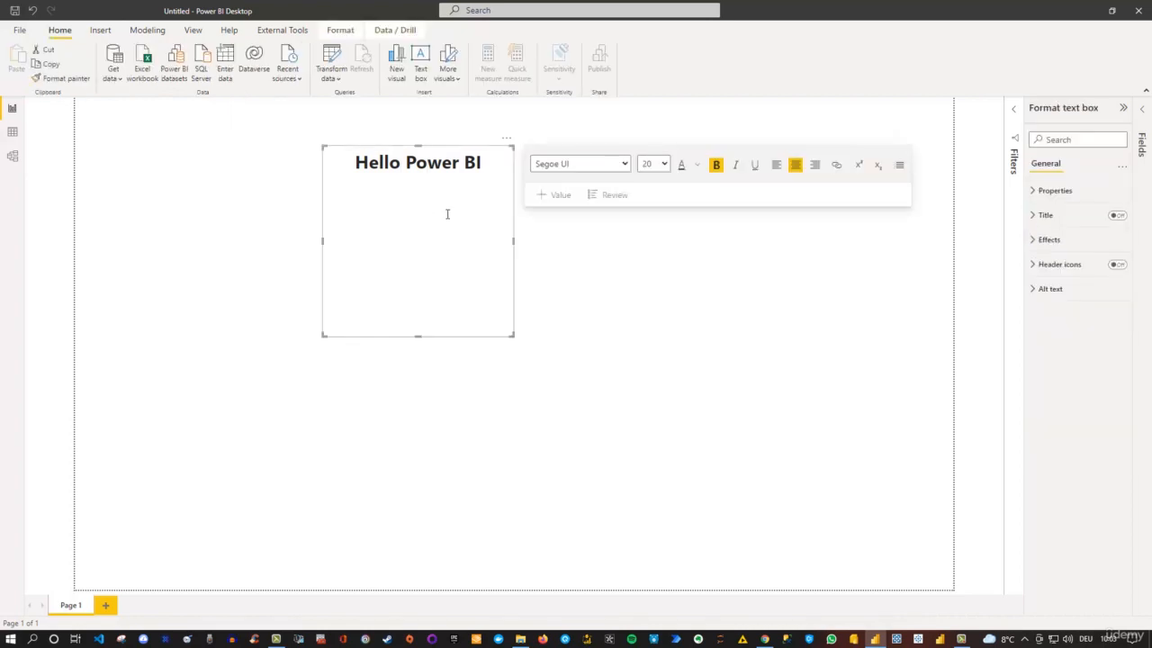
click(342, 34)
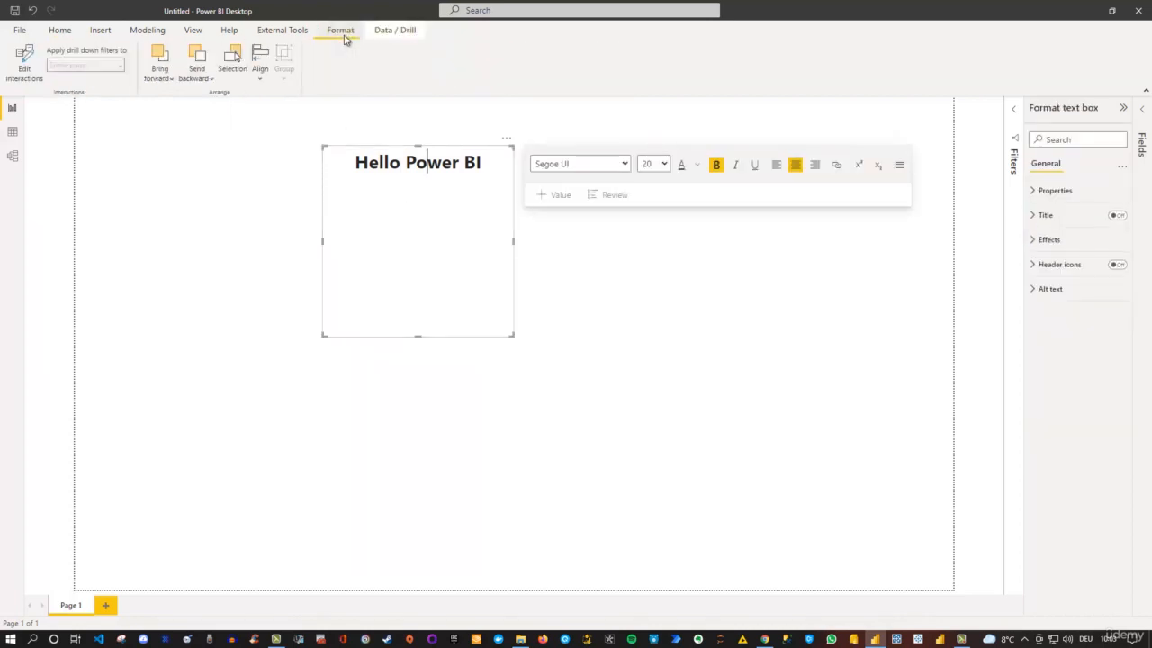
click(260, 72)
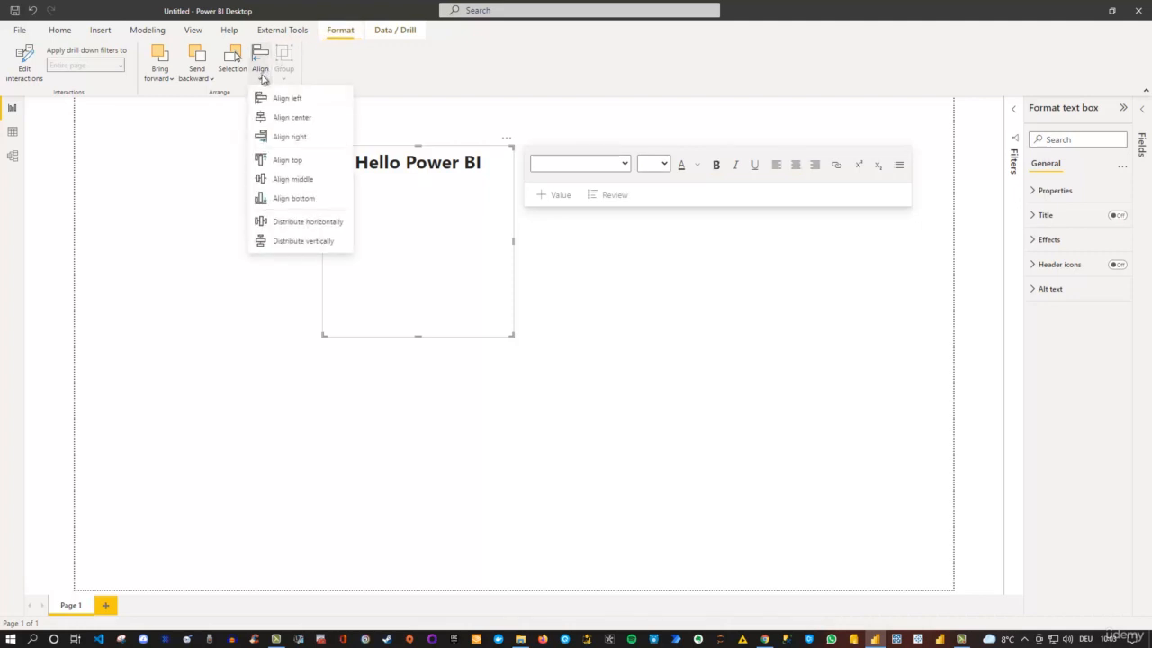
click(295, 119)
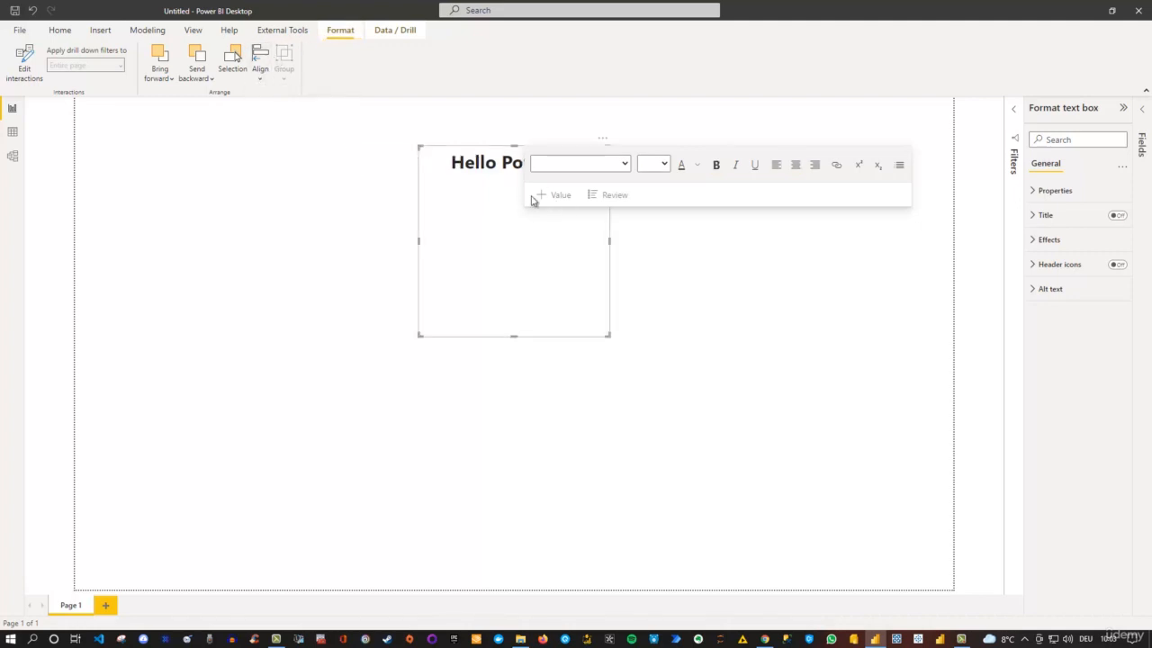
click(629, 268)
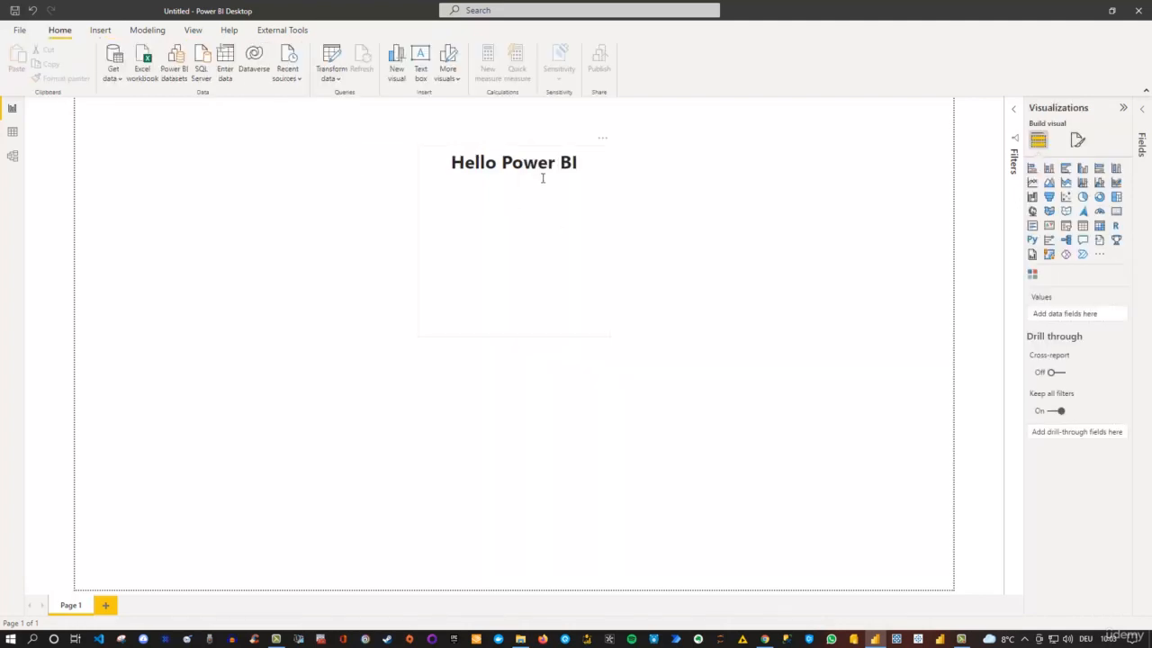
Reduce the height of the "Hello Power BI" text box so it fits closely around its single line of text.
click(592, 312)
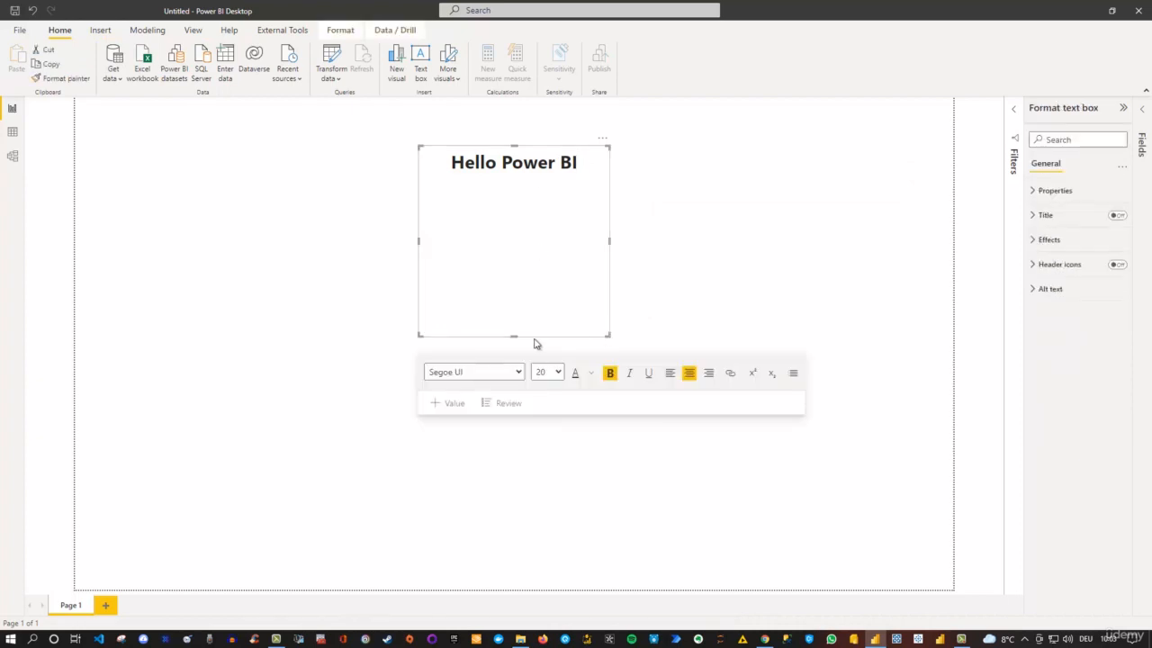
drag(513, 334, 529, 190)
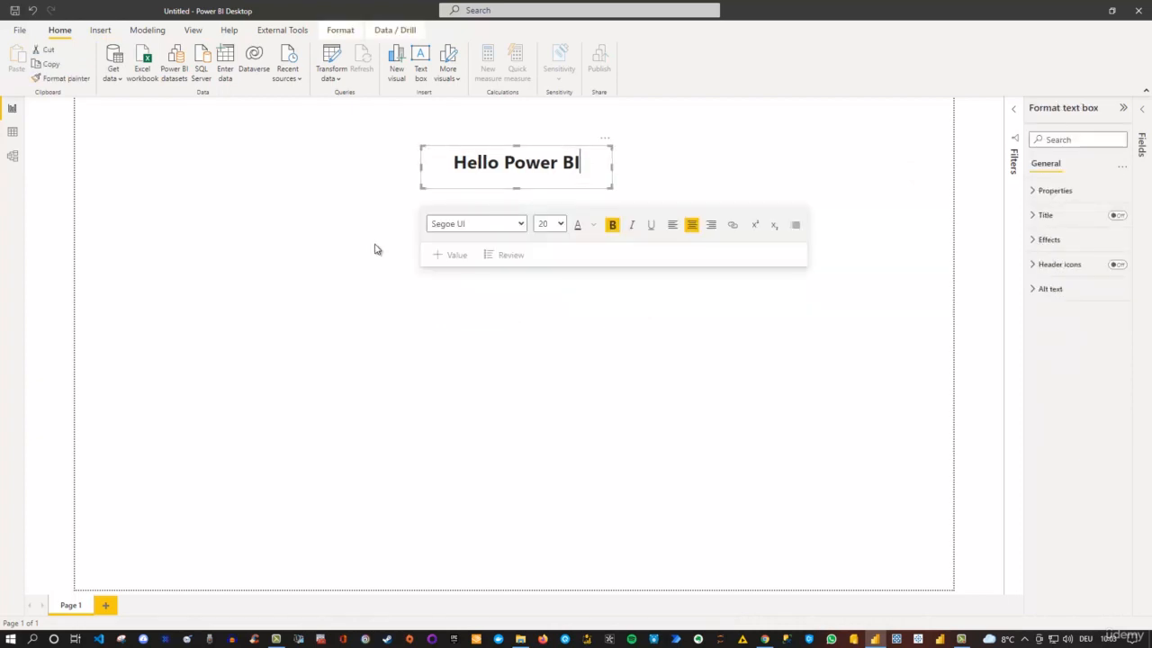
click(488, 360)
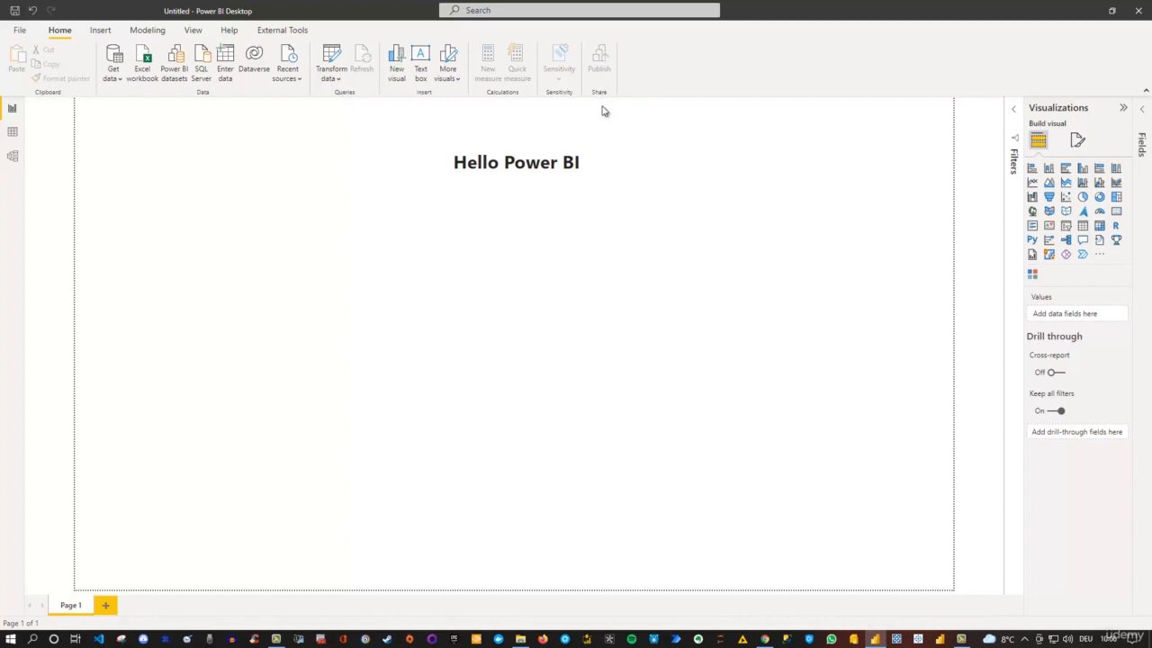
Examine the Insert options, including the sources for more visuals, and compare them with the Home options.
click(101, 30)
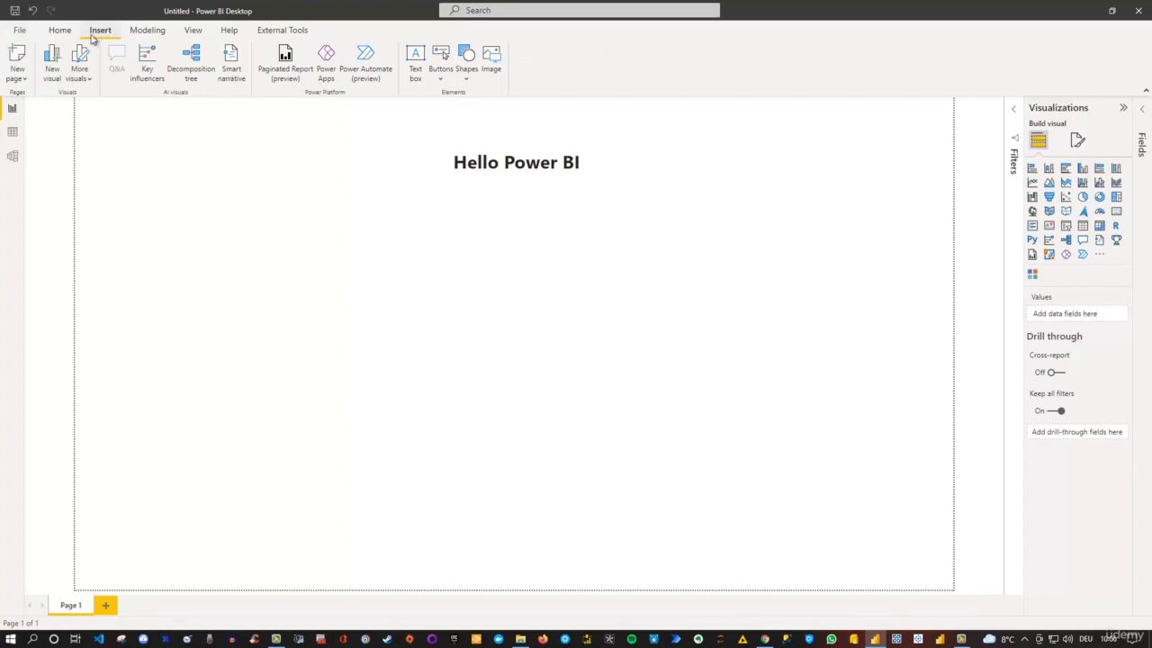
click(90, 83)
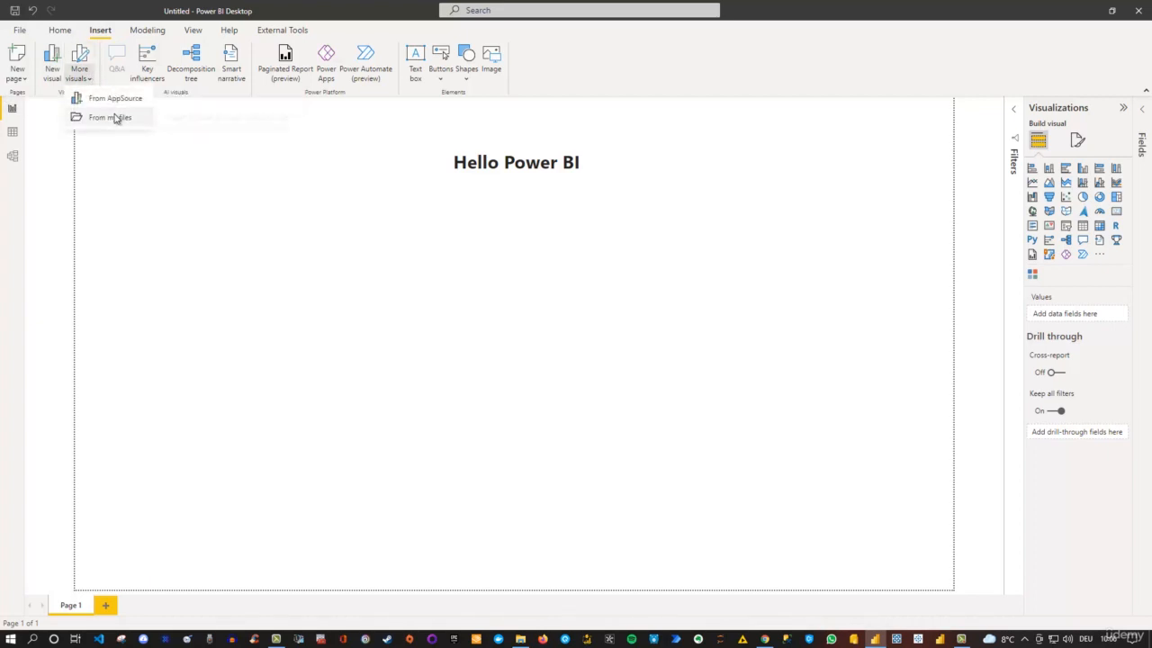
click(88, 133)
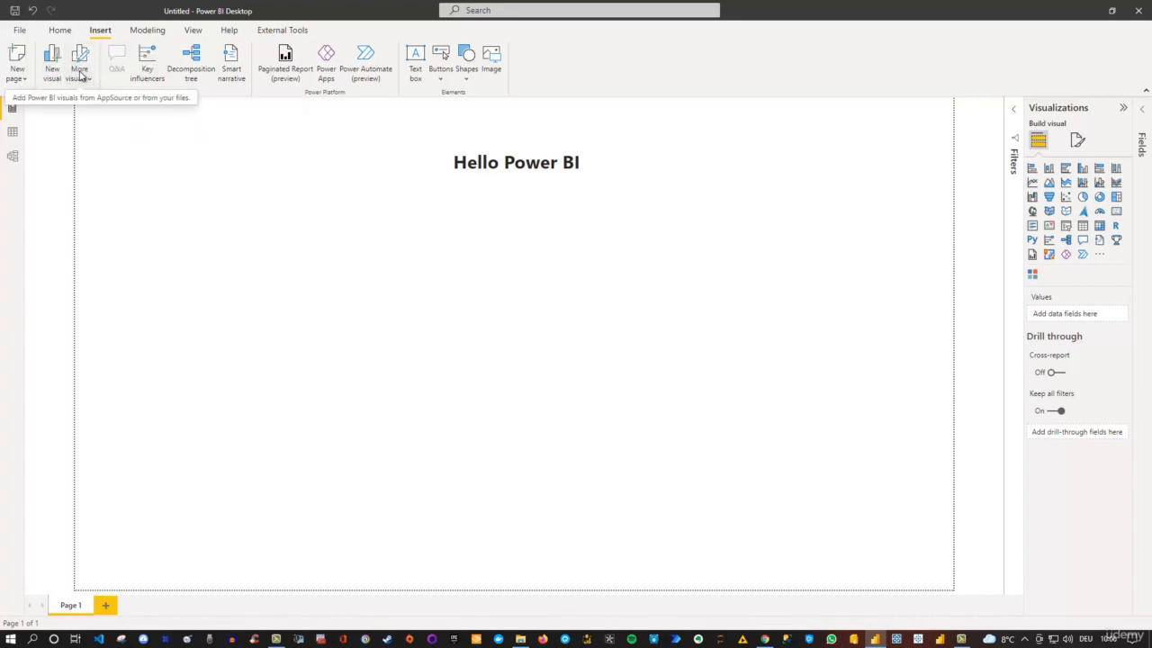
click(59, 30)
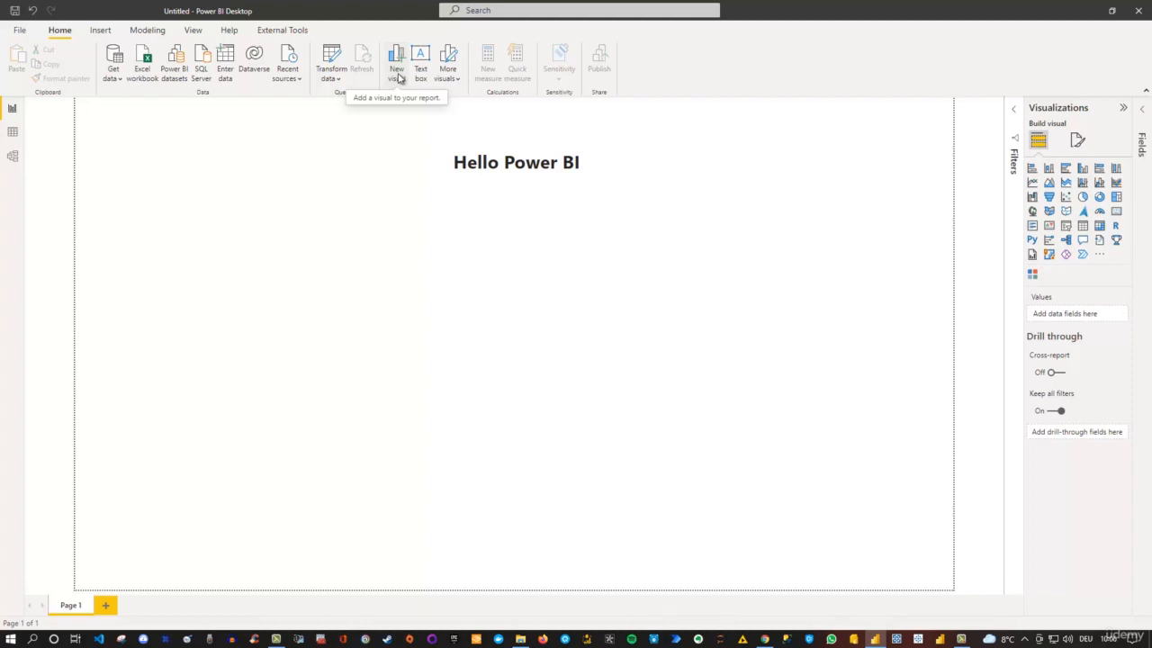
Add a new report page by duplicating Page 1.
click(100, 32)
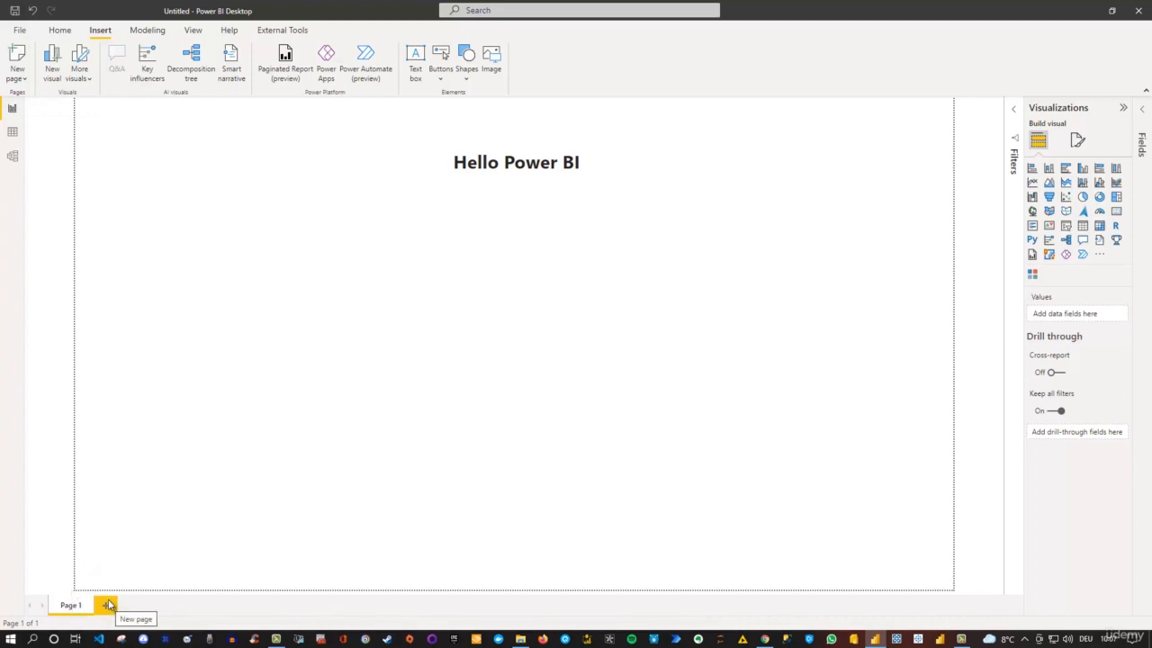
click(18, 79)
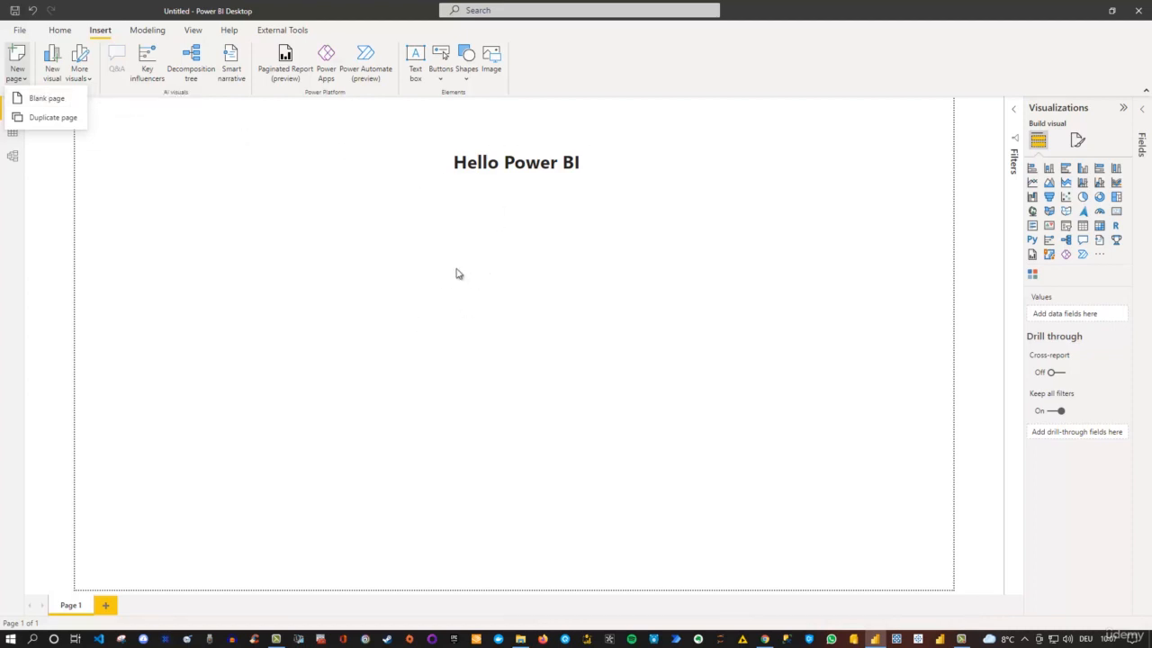
click(53, 117)
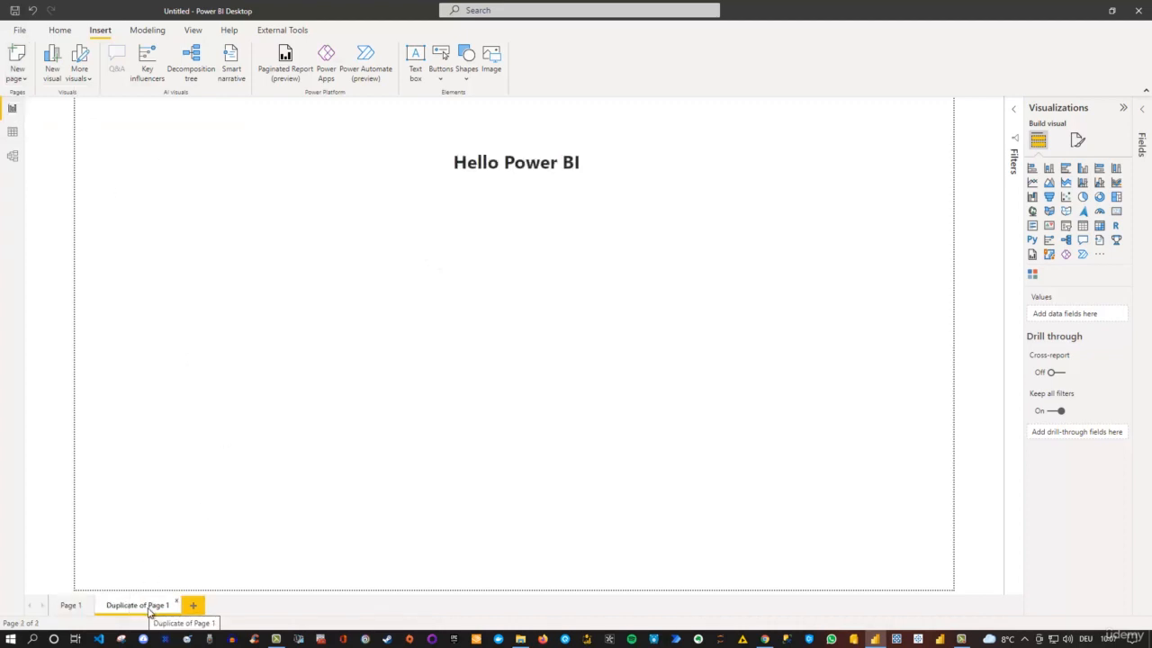
Replace the text box's text on the duplicated page with "Second Page".
click(587, 162)
drag(585, 162, 438, 159)
text(Swe)
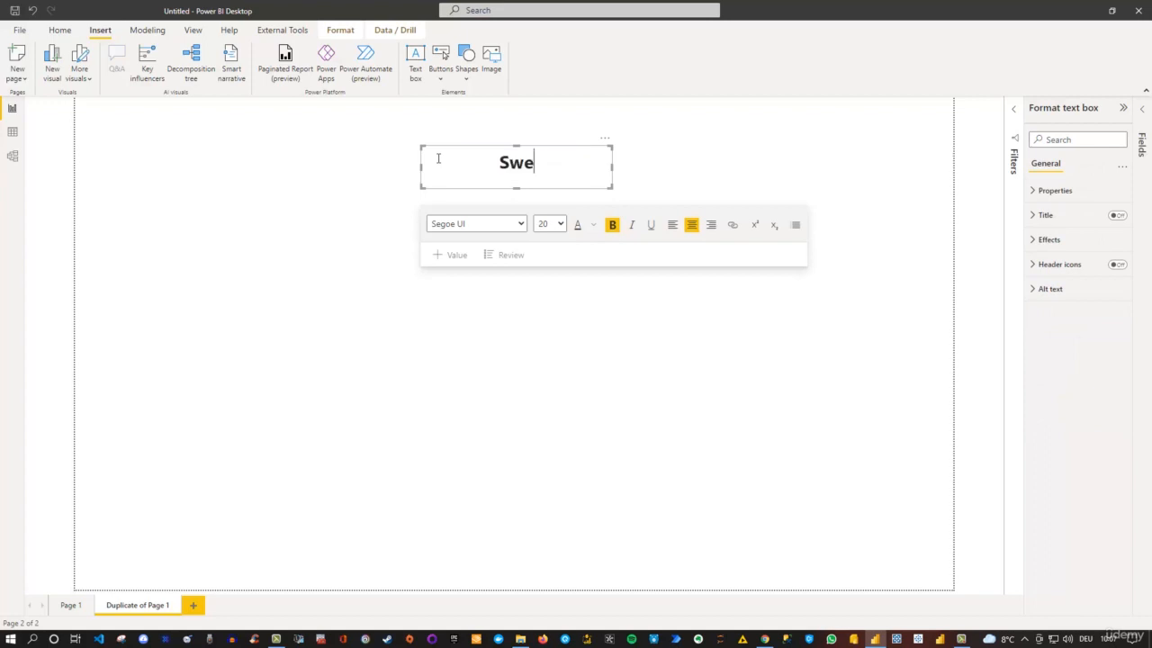
key(BackSpace)
text(econd Page)
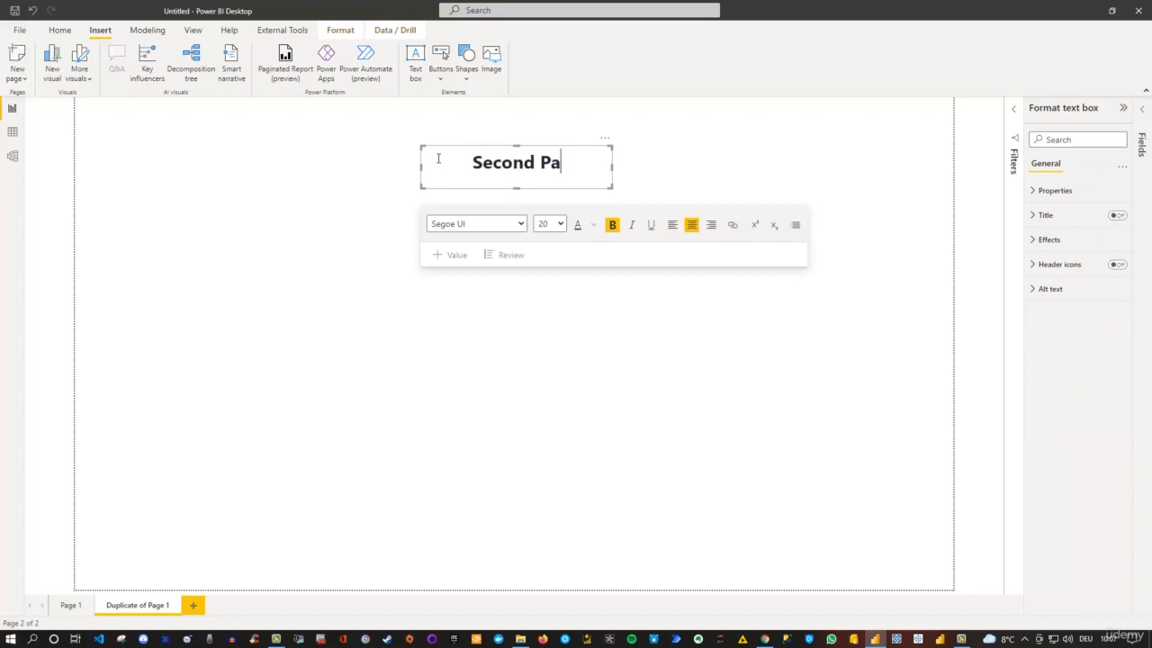
click(331, 286)
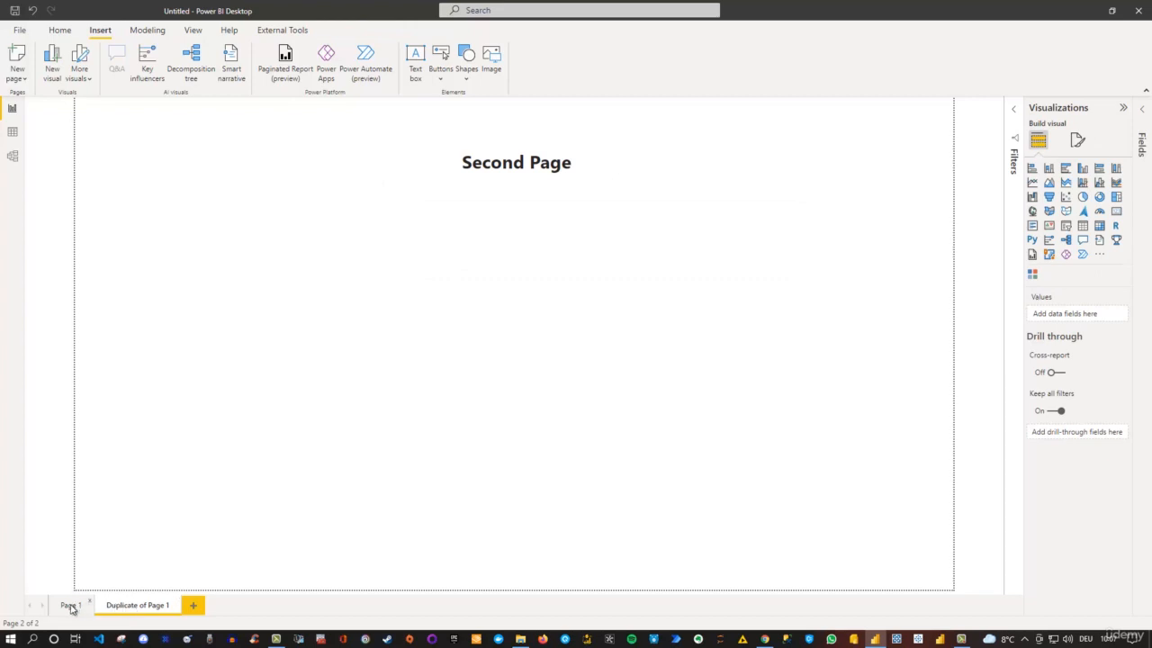
Rename the duplicated page as "Page 2".
right_click(150, 611)
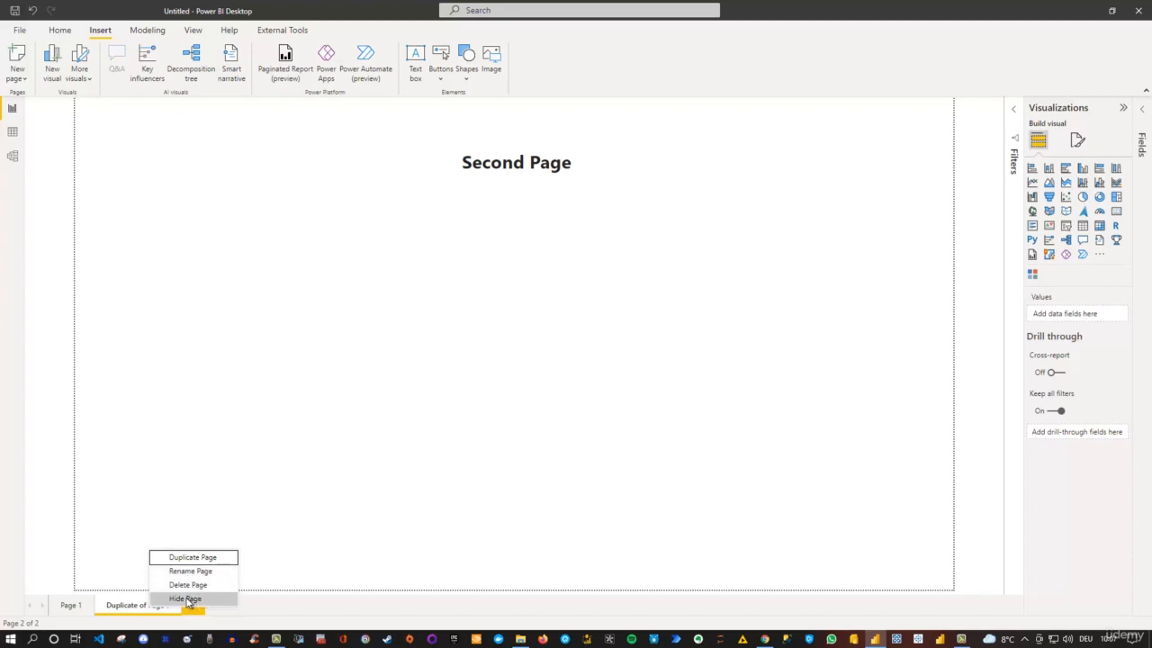
click(304, 525)
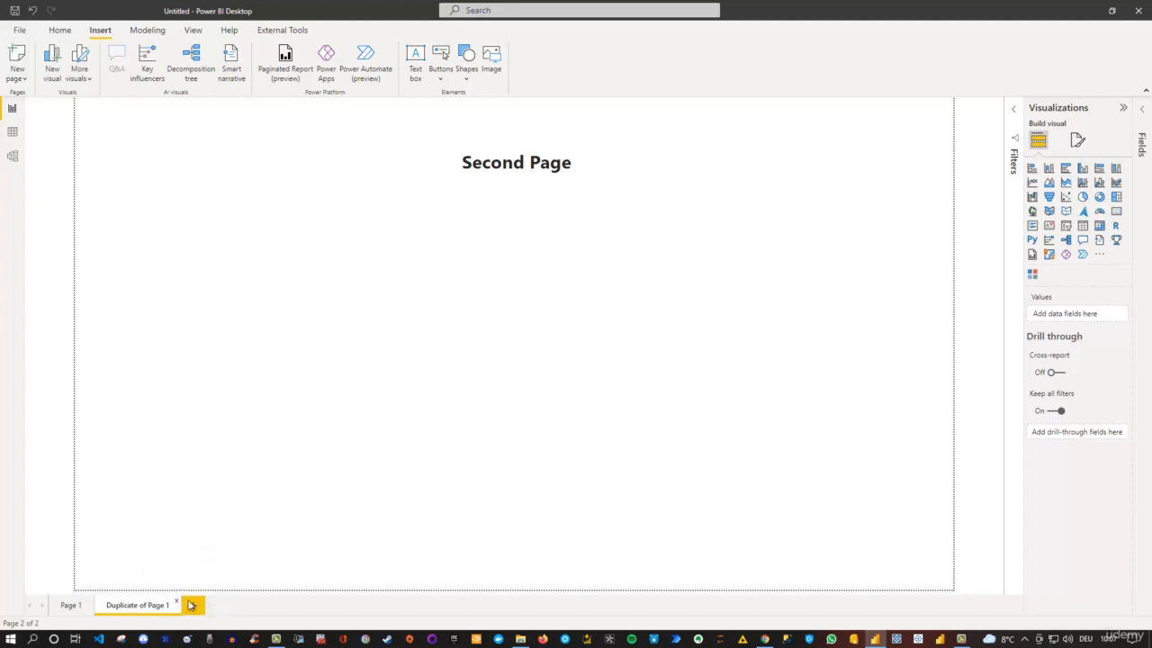
double_click(142, 606)
text(Page 2)
key(Return)
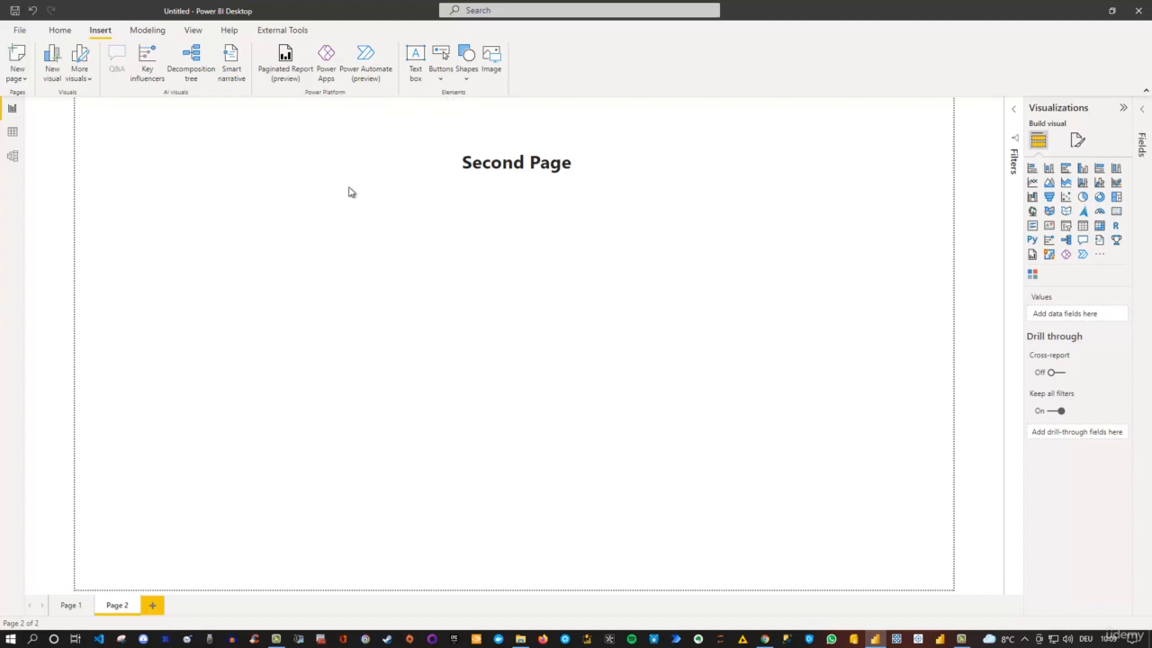
Add a Back button to Page 2 and test its navigation to the previous page twice.
click(442, 81)
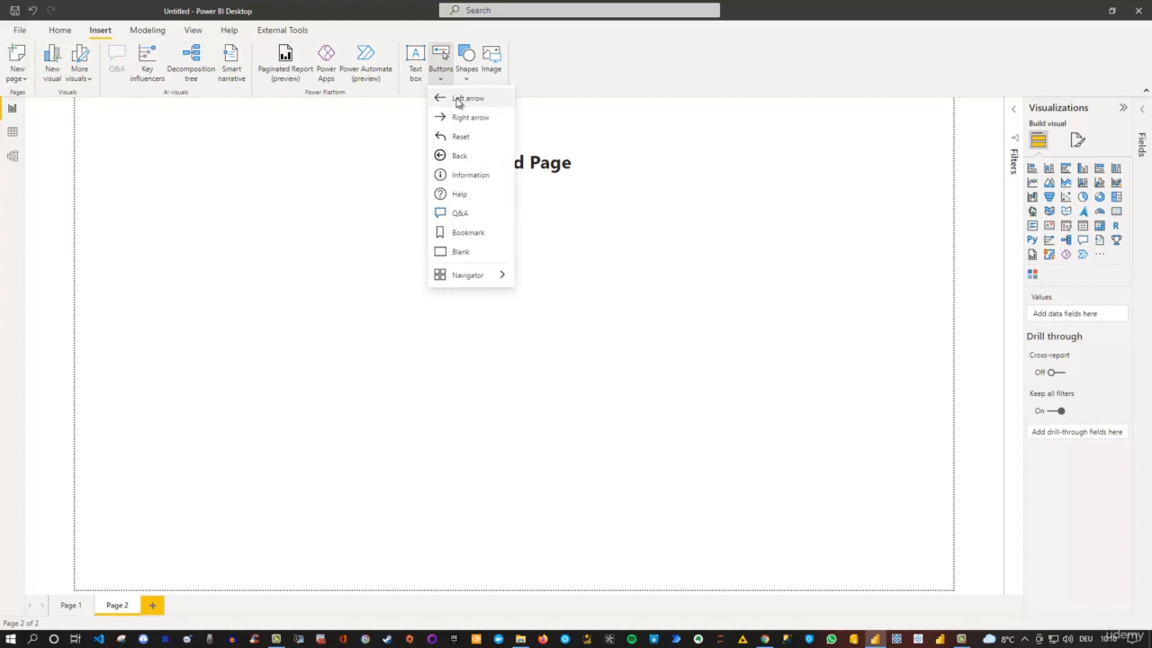
click(459, 155)
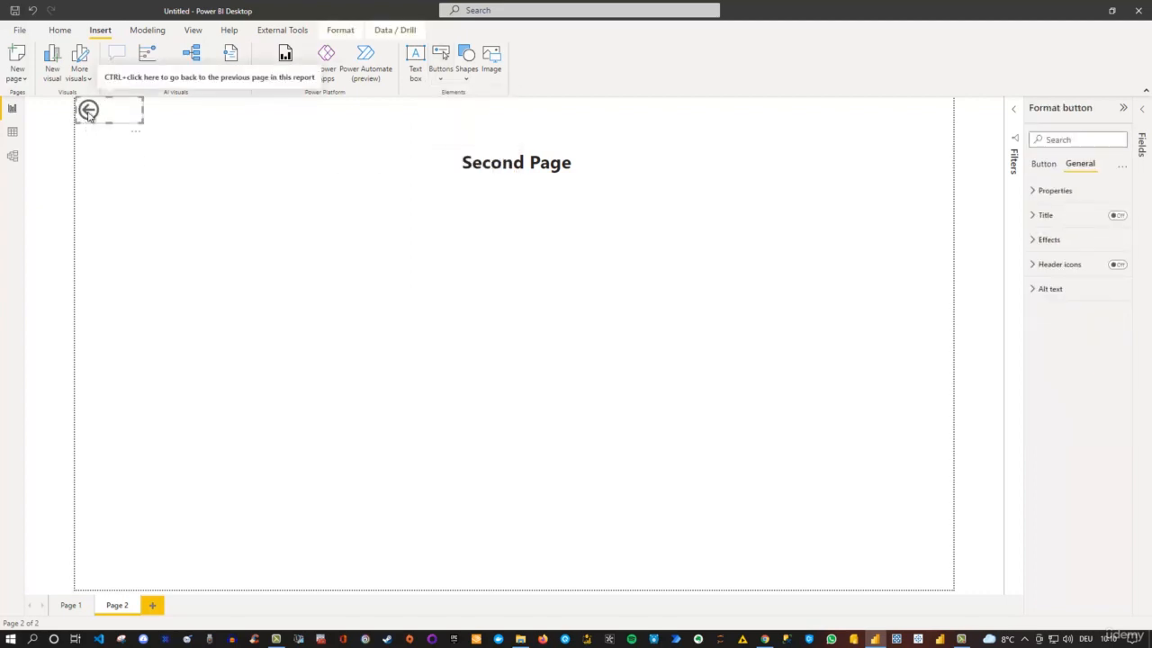
ctrl+click(87, 112)
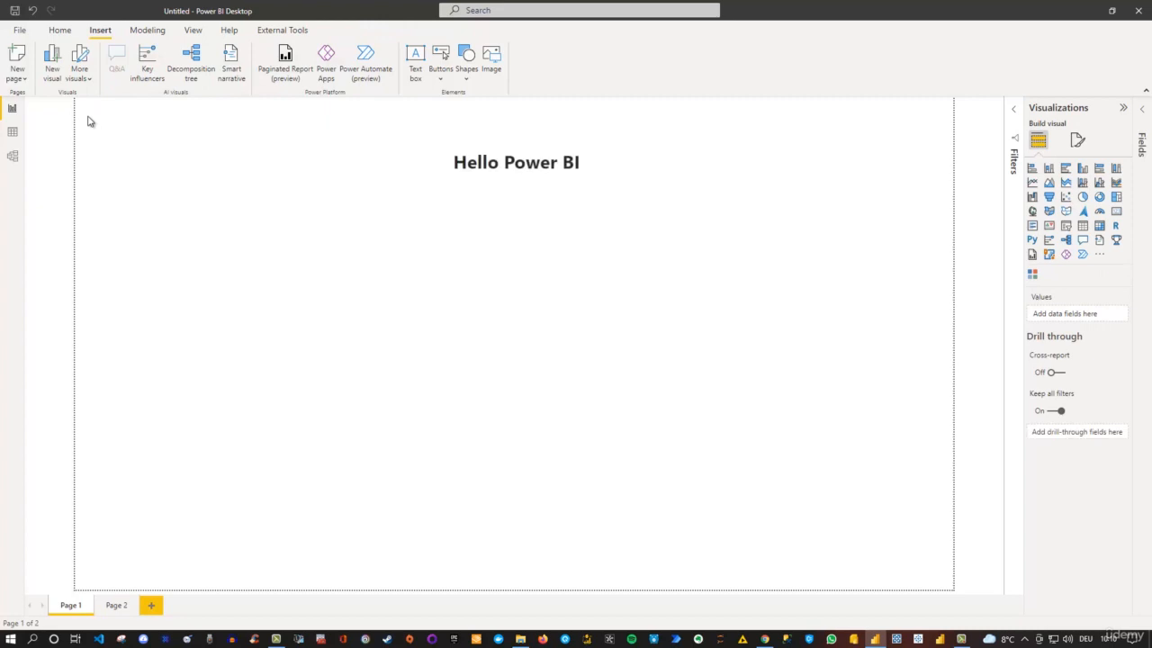
click(116, 612)
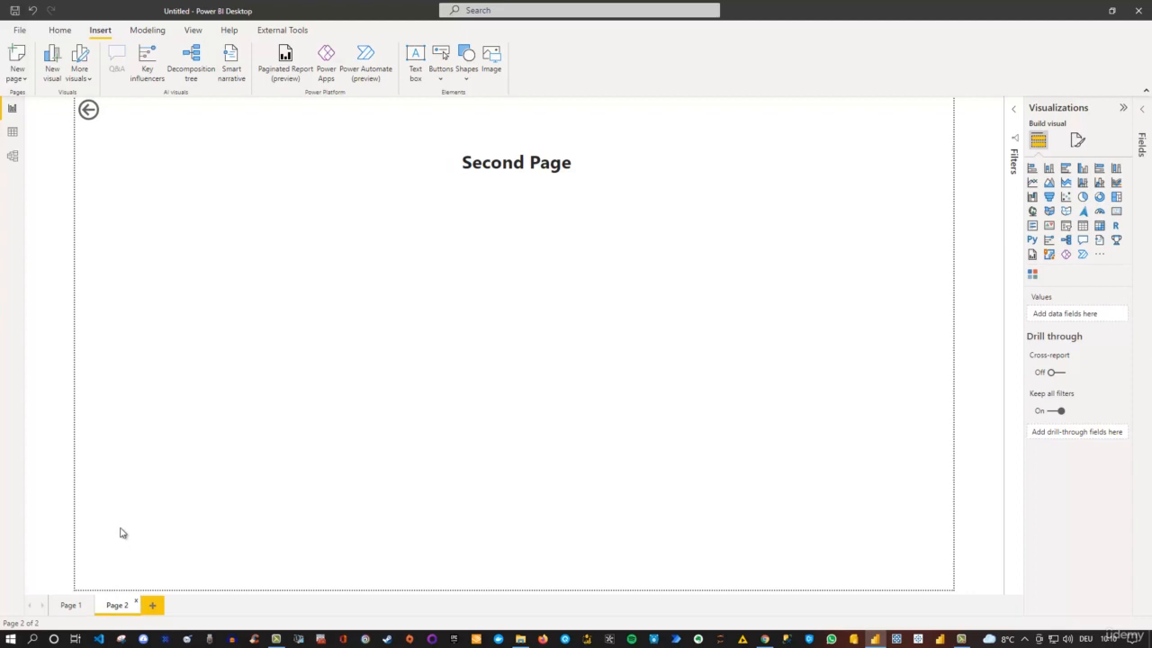
ctrl+click(88, 111)
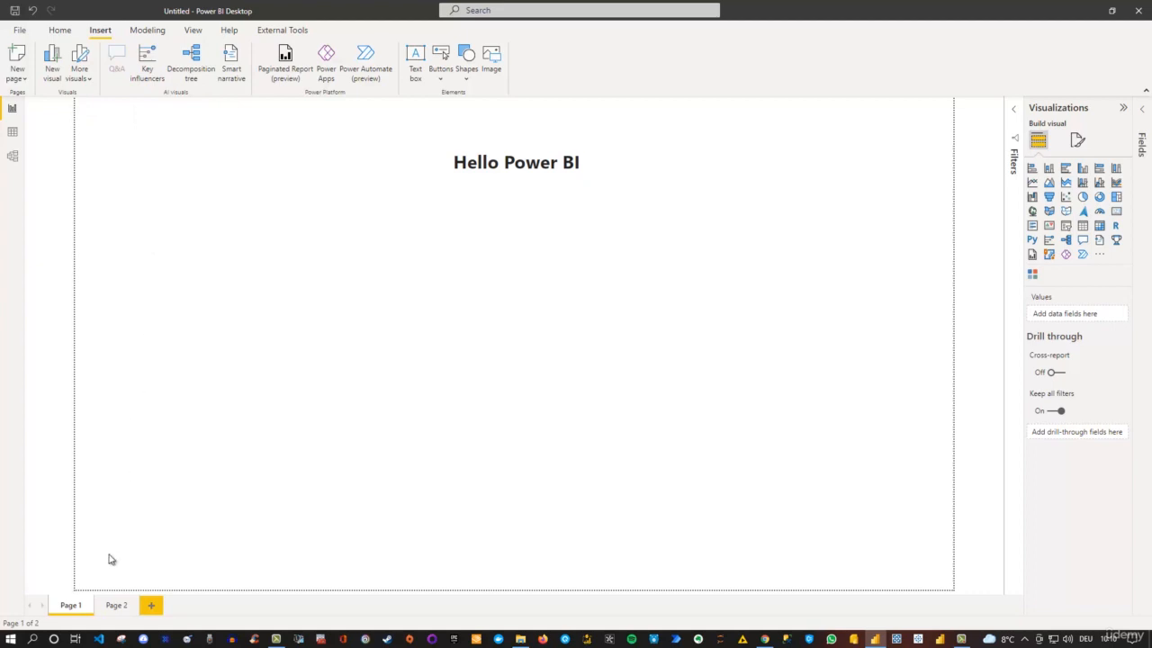
Insert a rectangle shape on Page 2 and place it centred below the "Second Page" title.
click(120, 605)
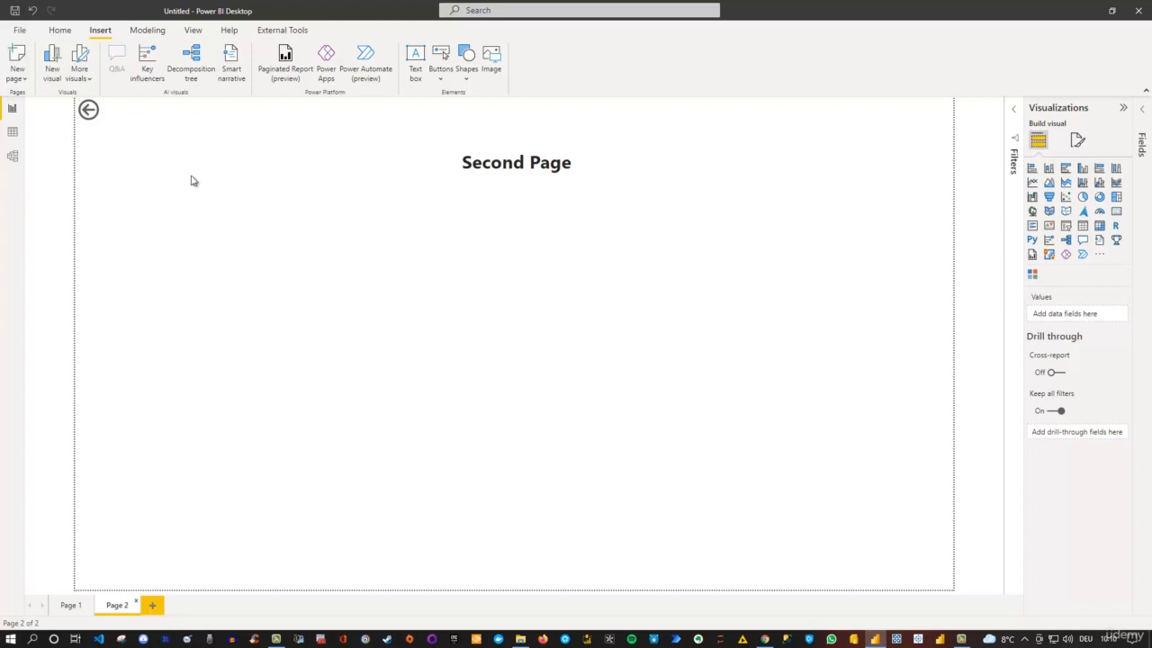
click(440, 79)
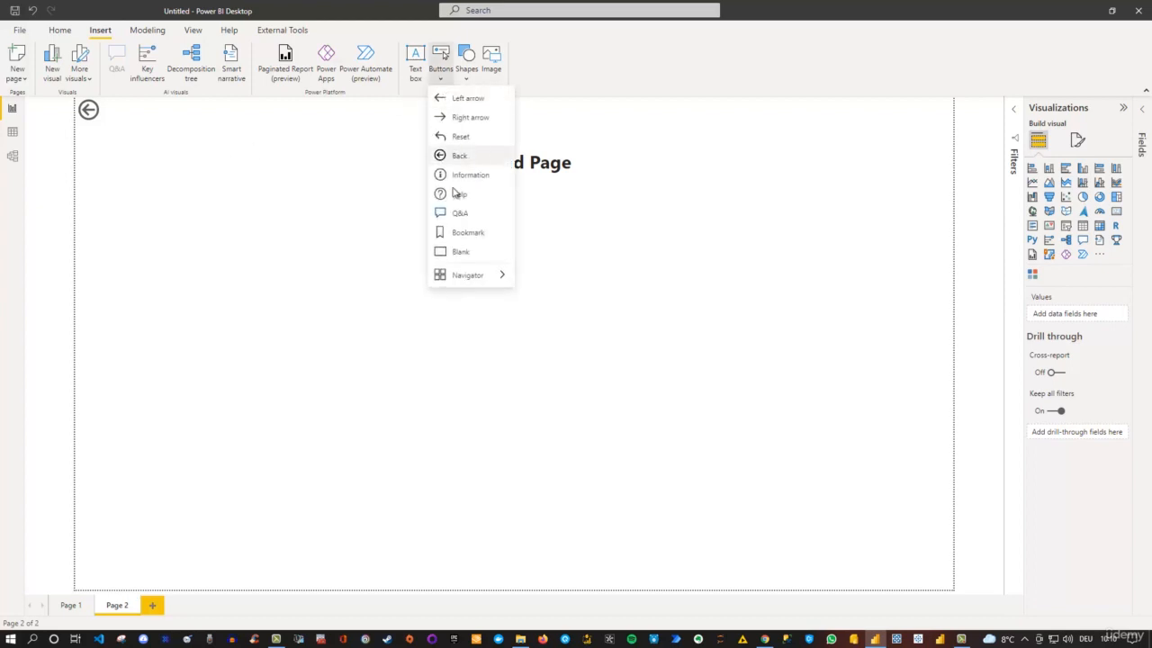
click(467, 79)
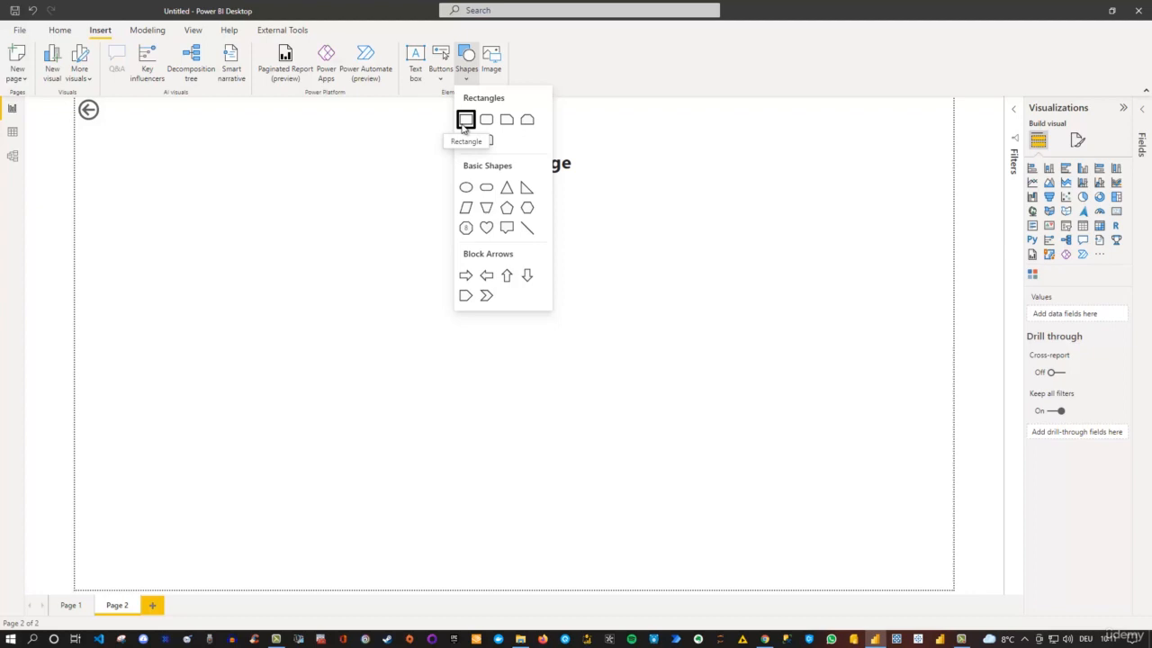
click(465, 120)
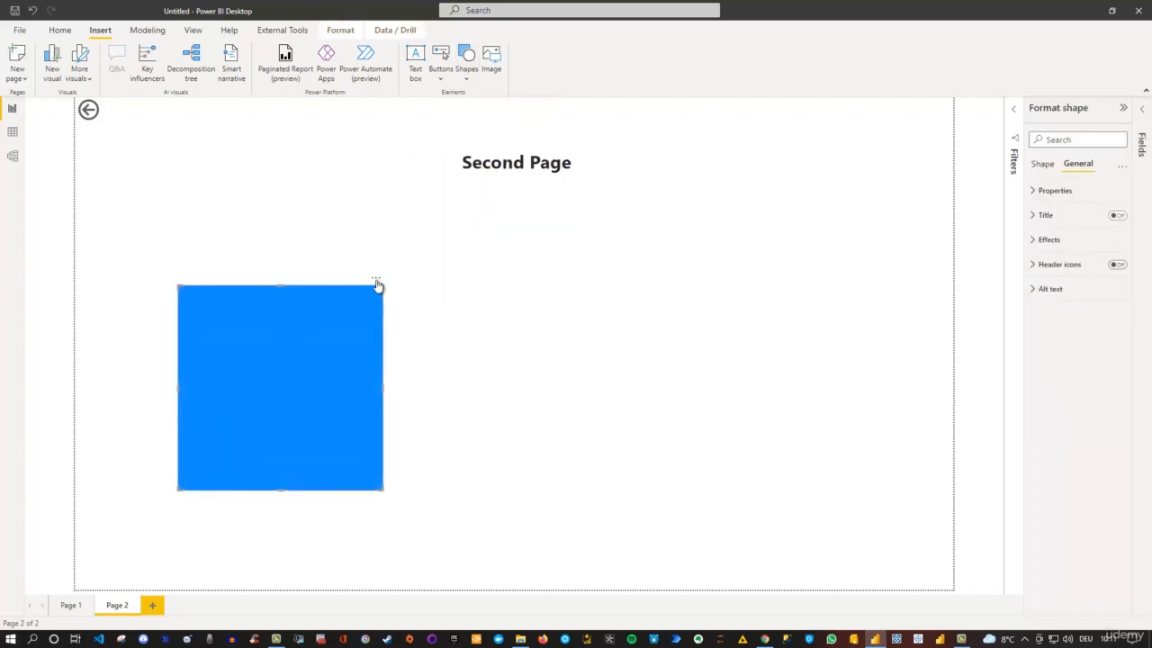
drag(377, 285, 616, 223)
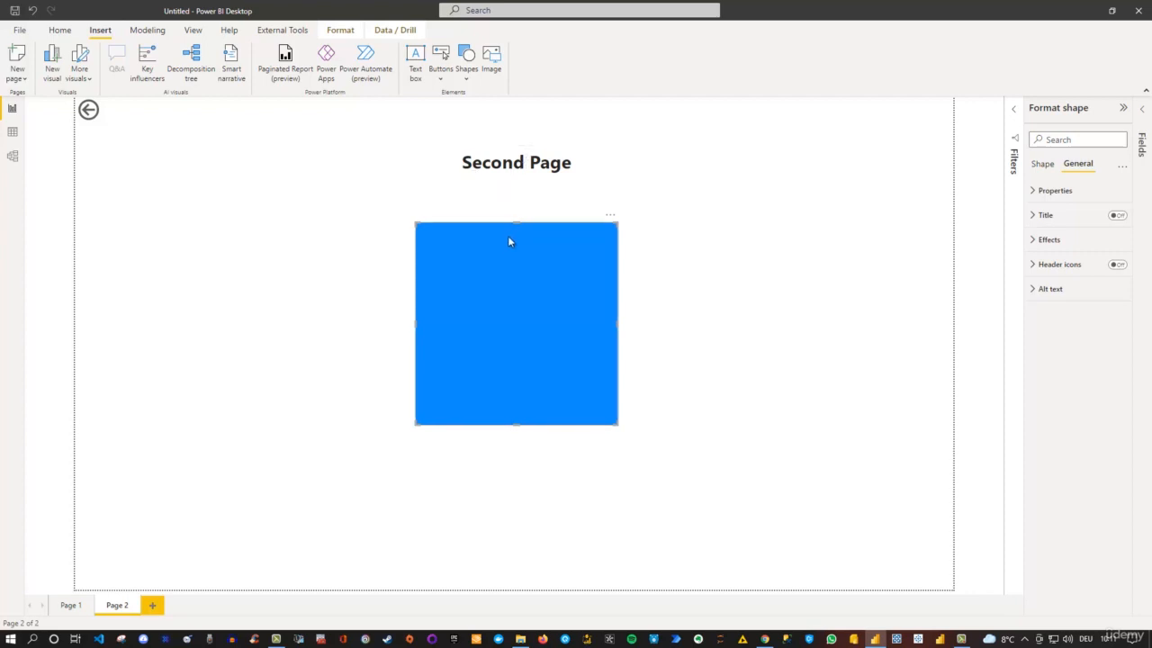
Insert the image PBI.png, move it to the page's upper-right corner and shrink it to a small logo.
click(492, 63)
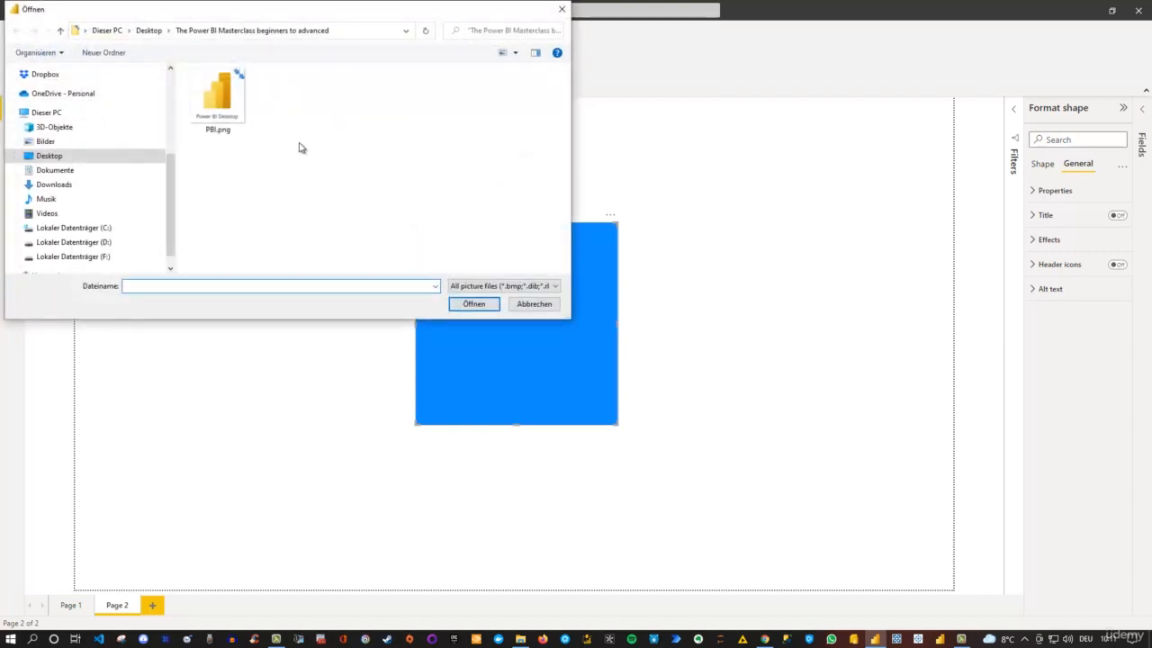
click(219, 101)
click(475, 303)
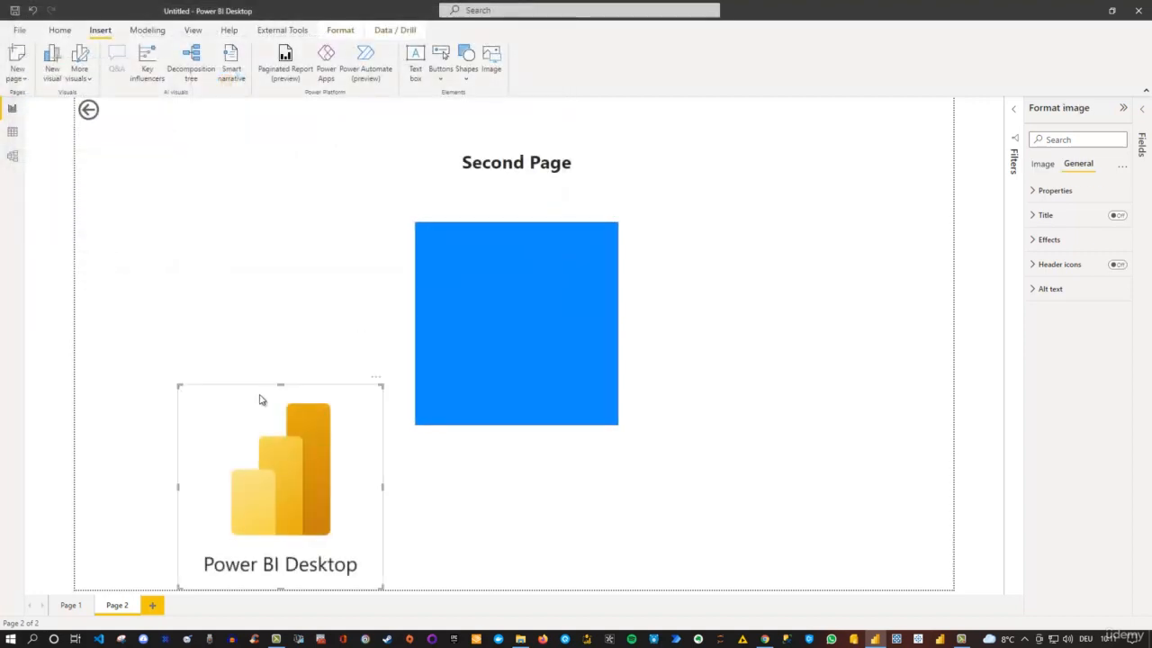
drag(380, 384, 945, 101)
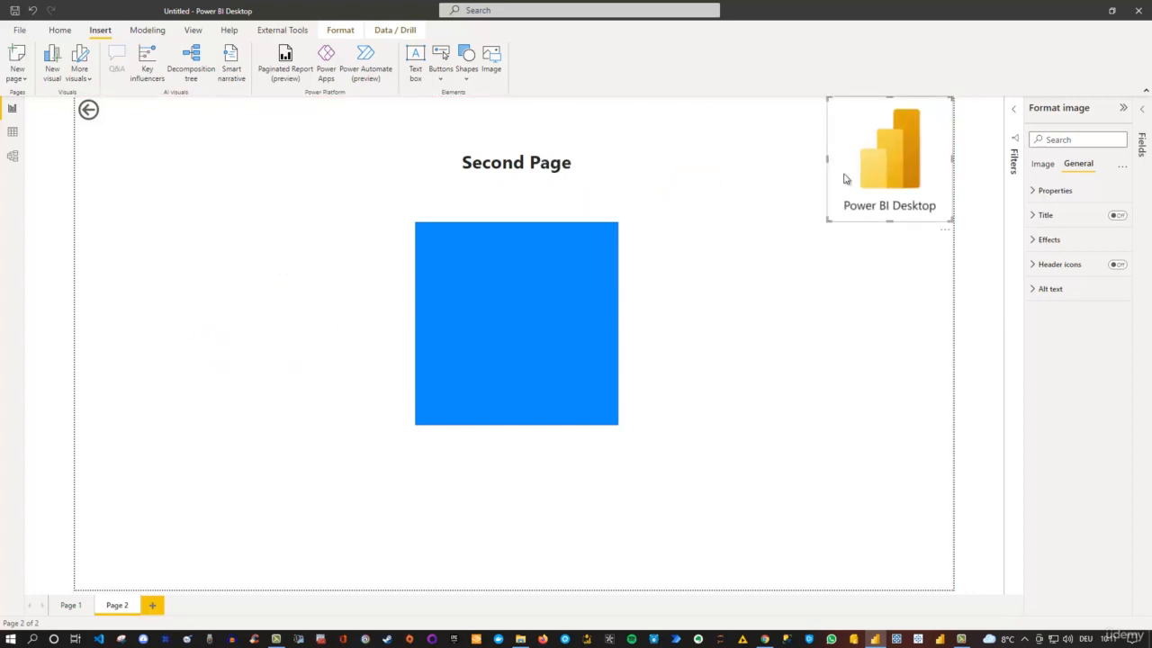
drag(829, 220, 886, 162)
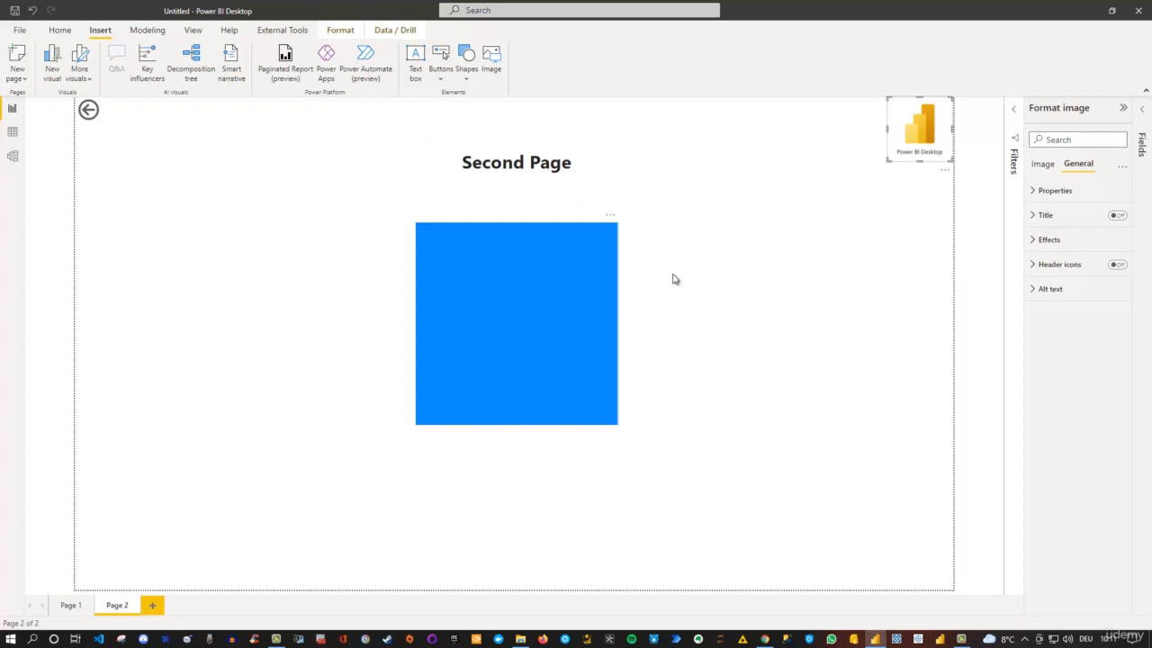
click(767, 281)
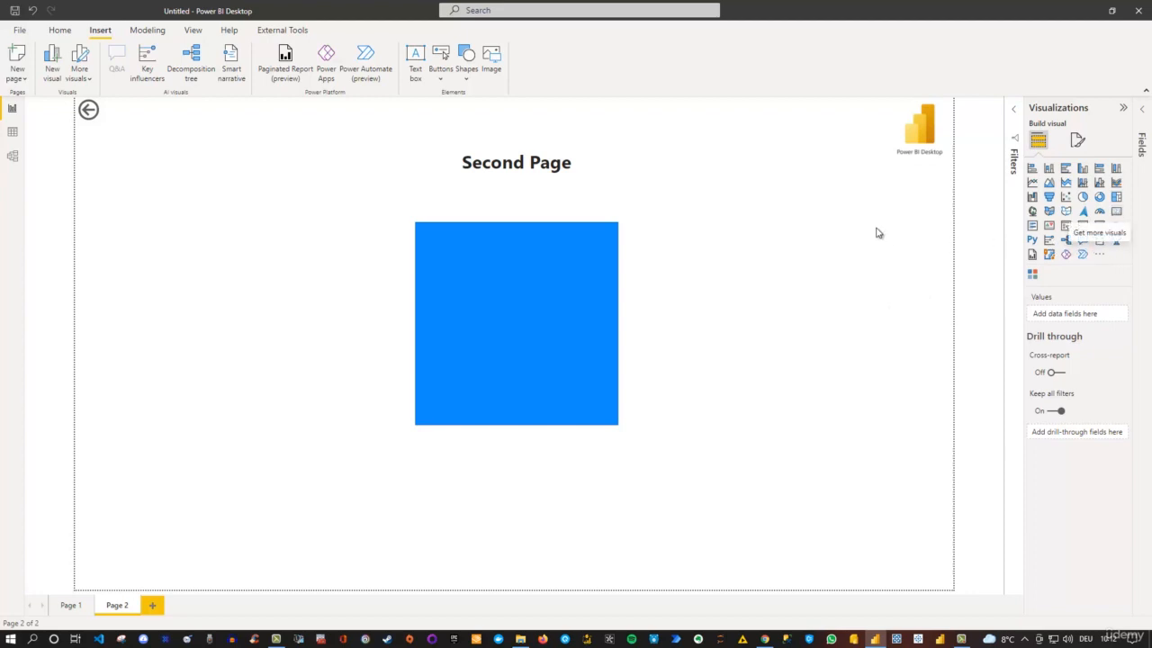
Change the blue rectangle's shape type to Octagon.
click(517, 280)
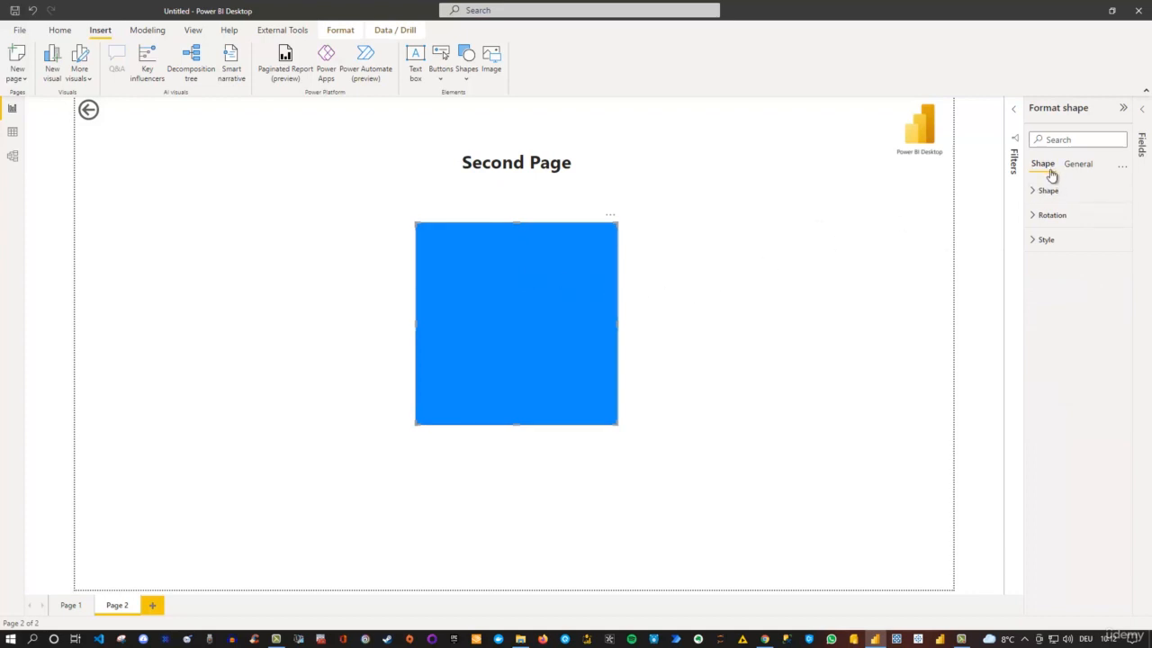
click(1033, 193)
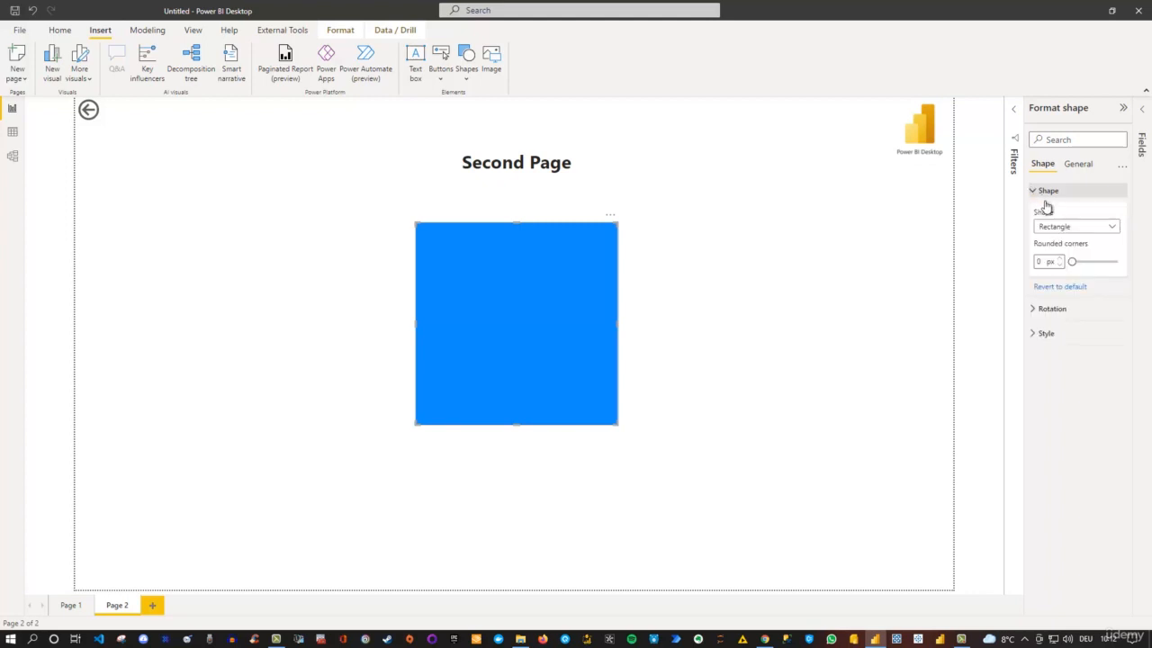
click(1111, 228)
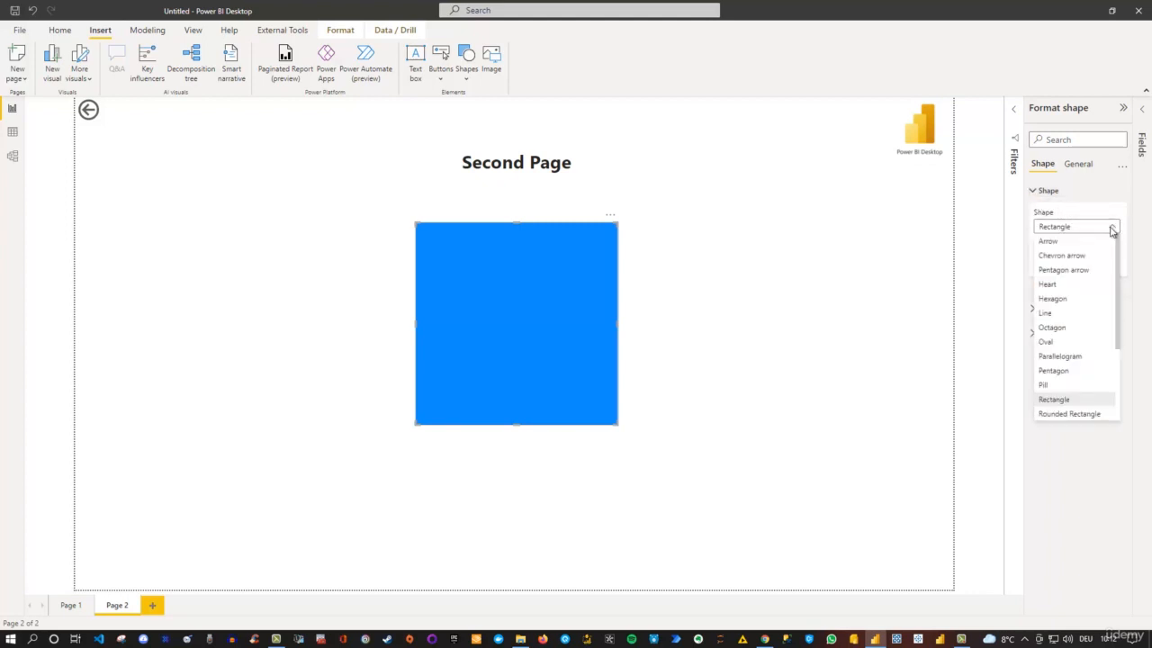
click(1055, 330)
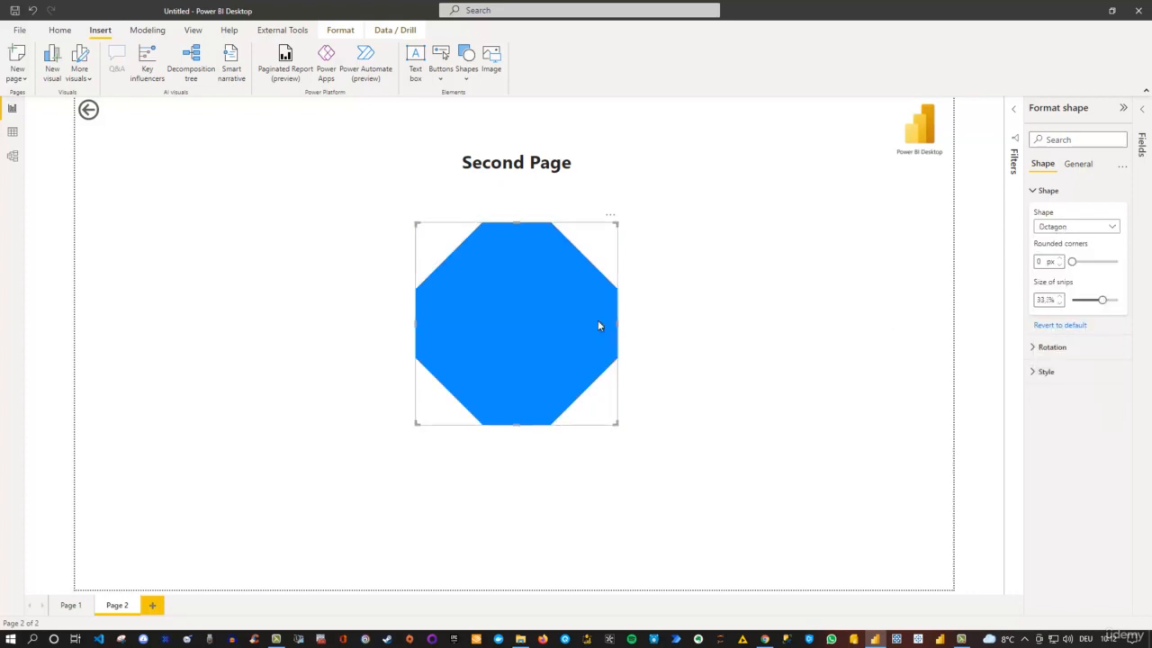
click(1112, 227)
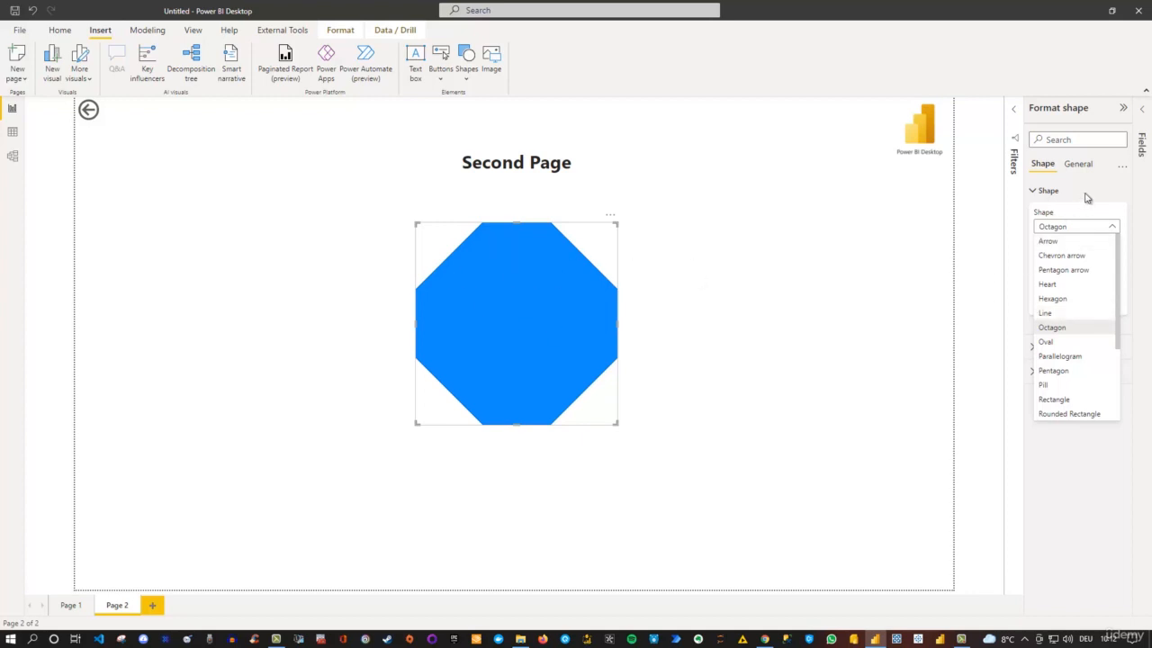
click(1056, 209)
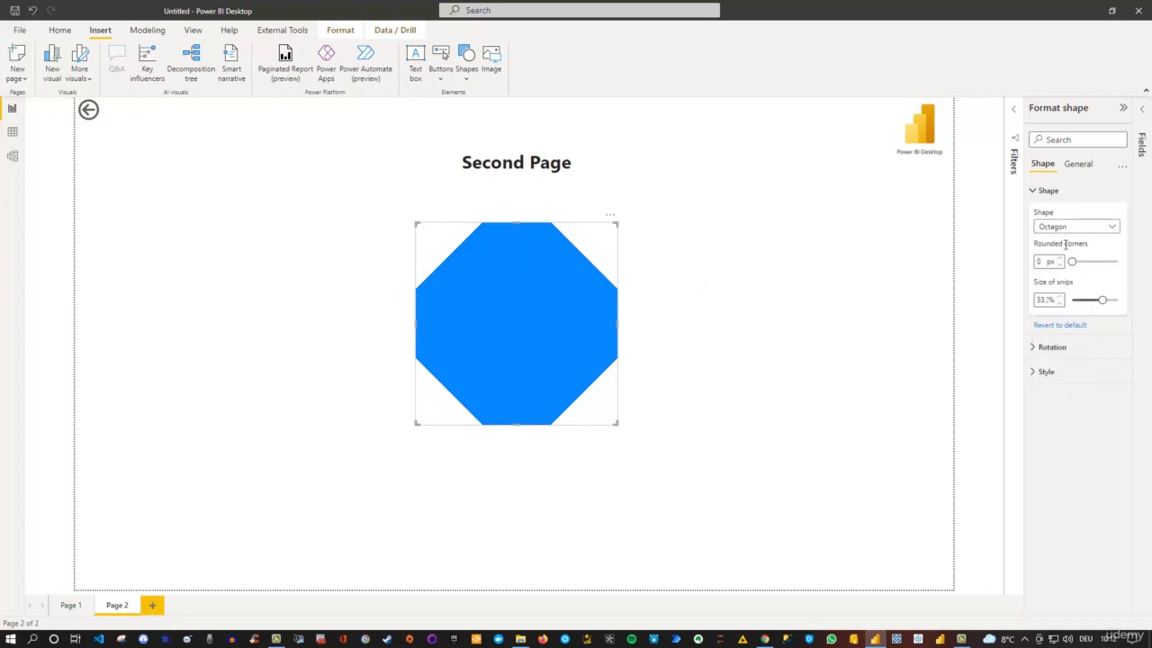
Look at the octagon's rotation settings and set its fill color to dark blue.
click(1036, 353)
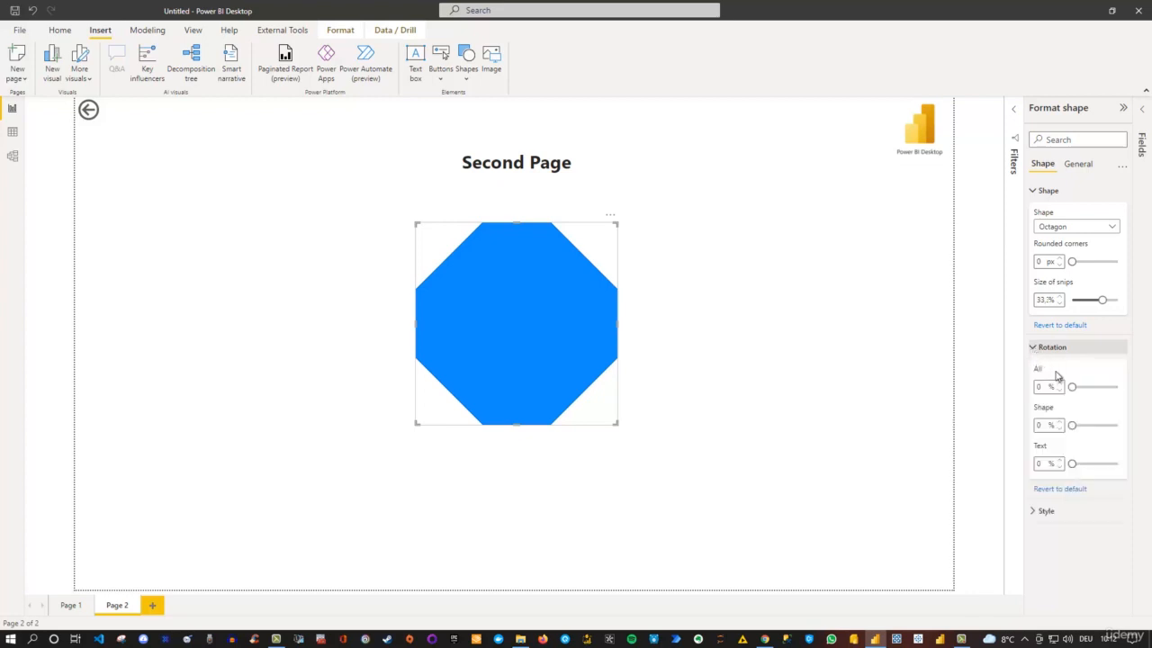
mouse_move(1071, 386)
mouse_down()
mouse_move(1087, 387)
mouse_move(1070, 387)
mouse_up()
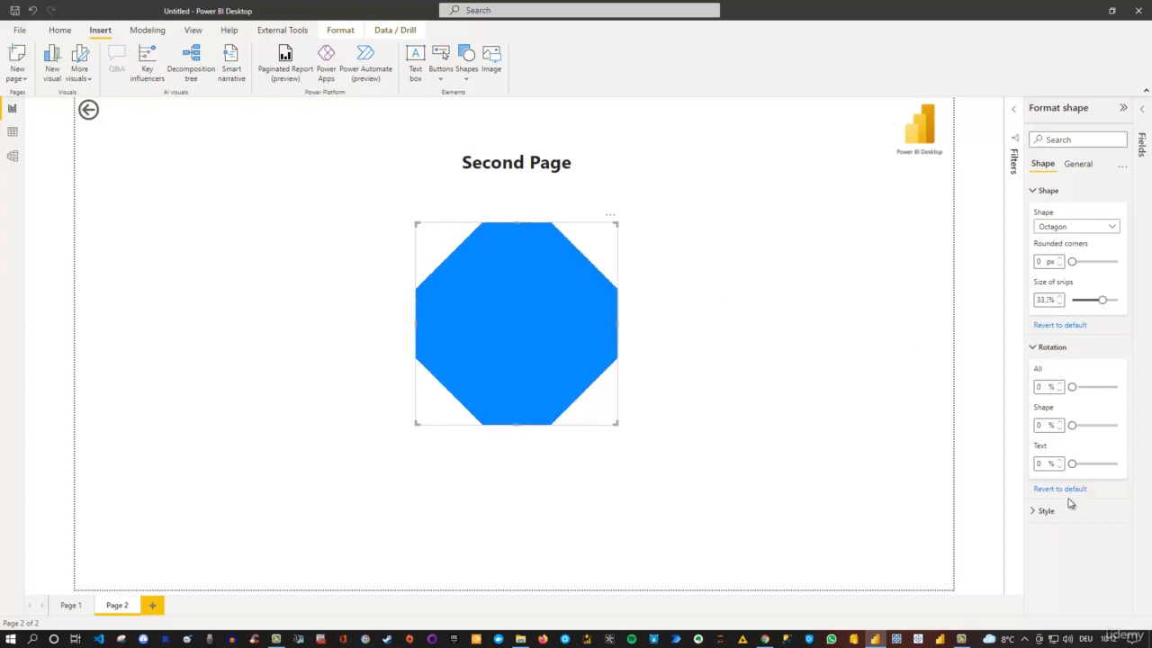
click(1033, 510)
scroll(1085, 520, down, 1)
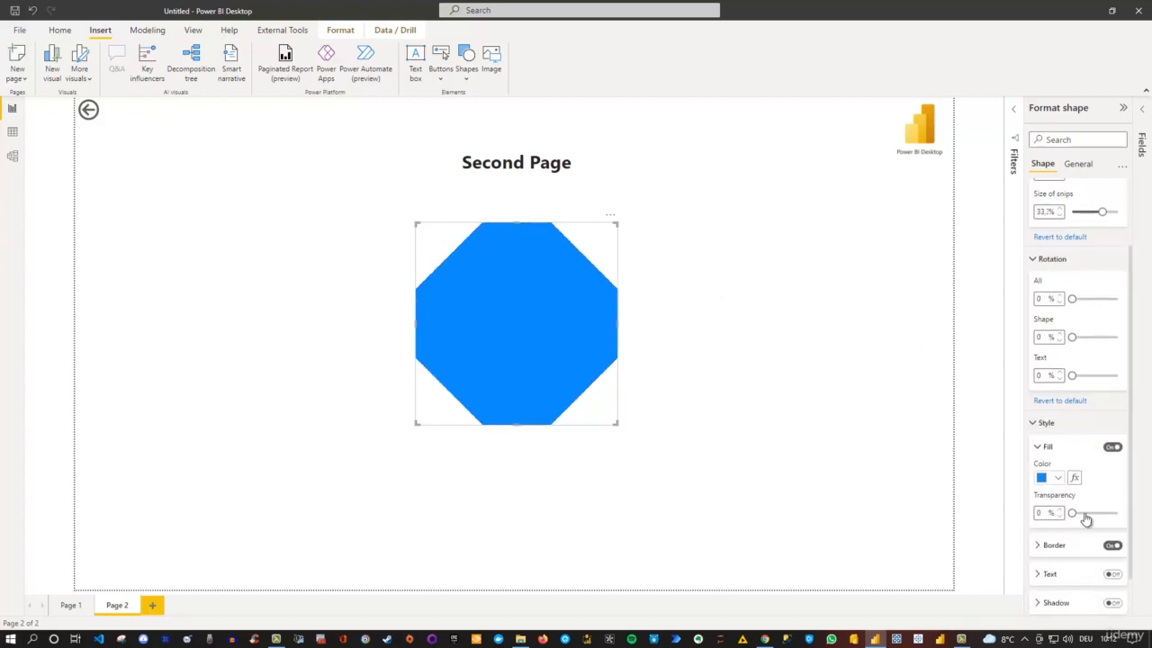
scroll(1085, 519, down, 1)
click(1059, 438)
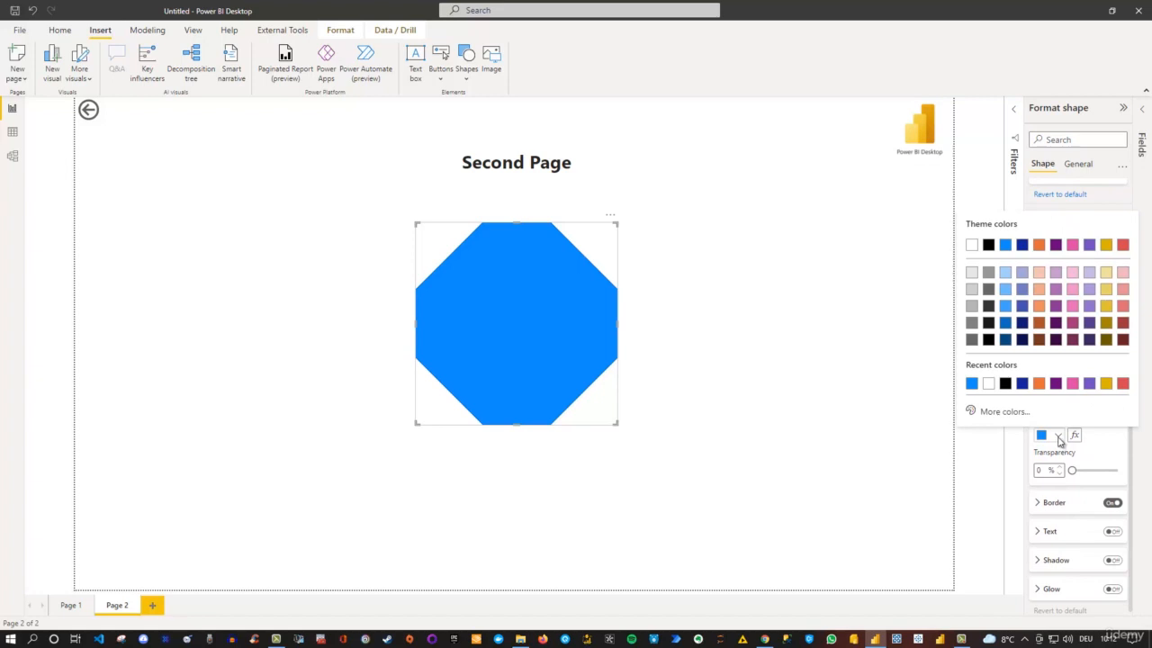
click(1022, 383)
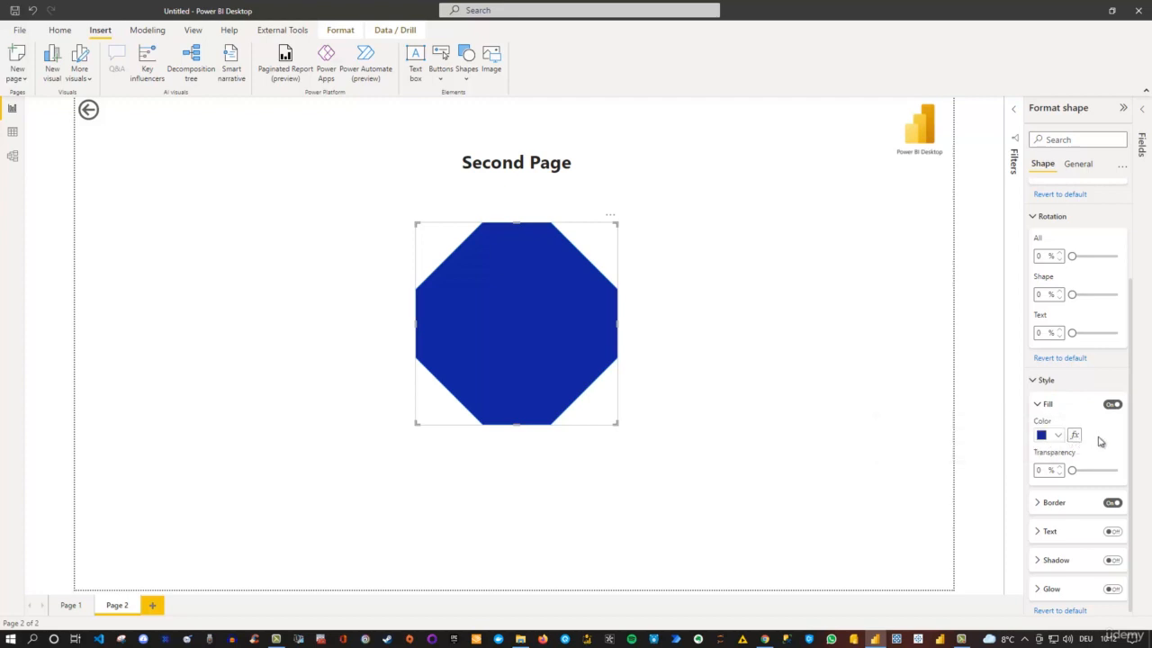
Turn on the octagon's shadow with 62 % transparency and 59 px blur.
scroll(1098, 440, down, 1)
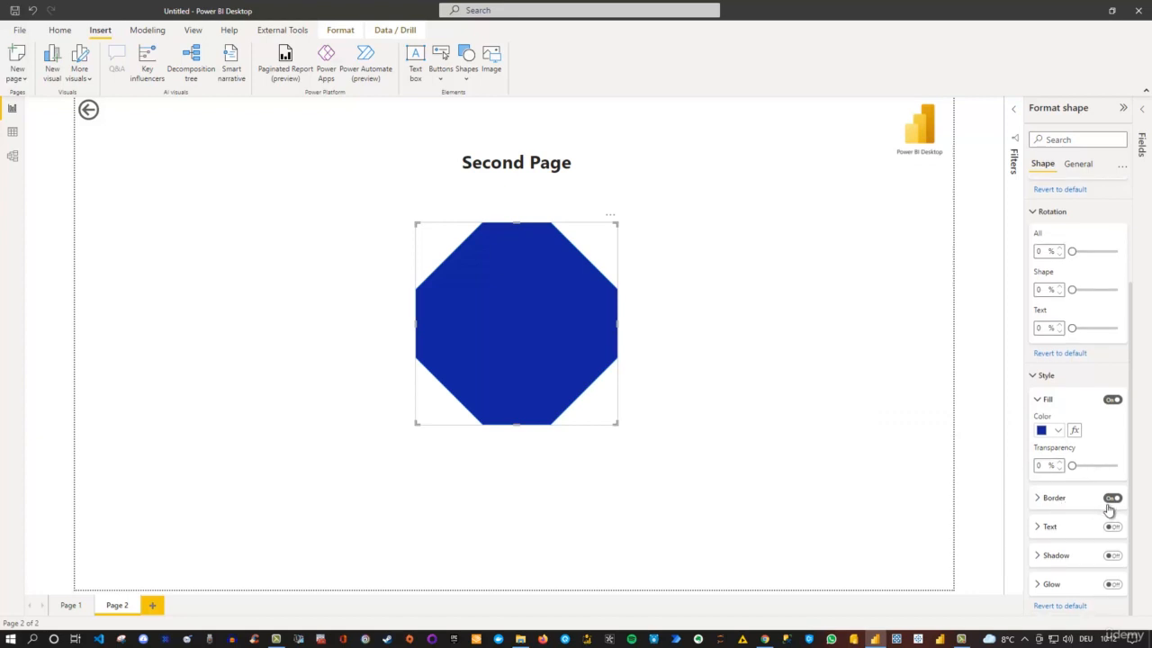
click(1112, 557)
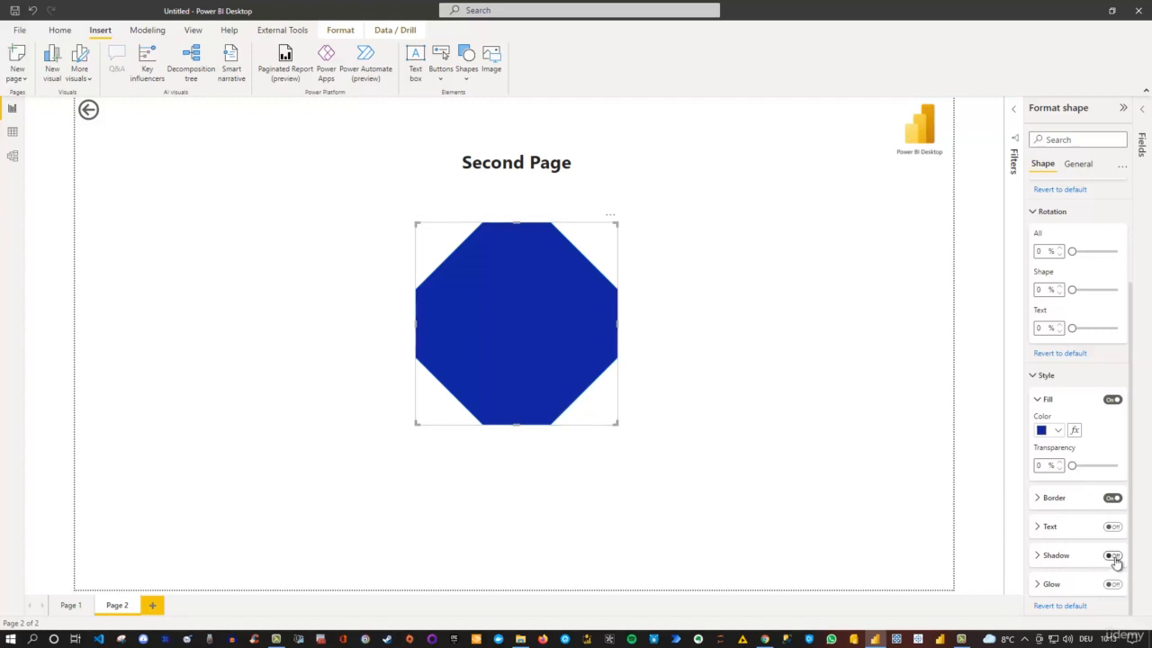
click(1042, 555)
scroll(1046, 558, down, 3)
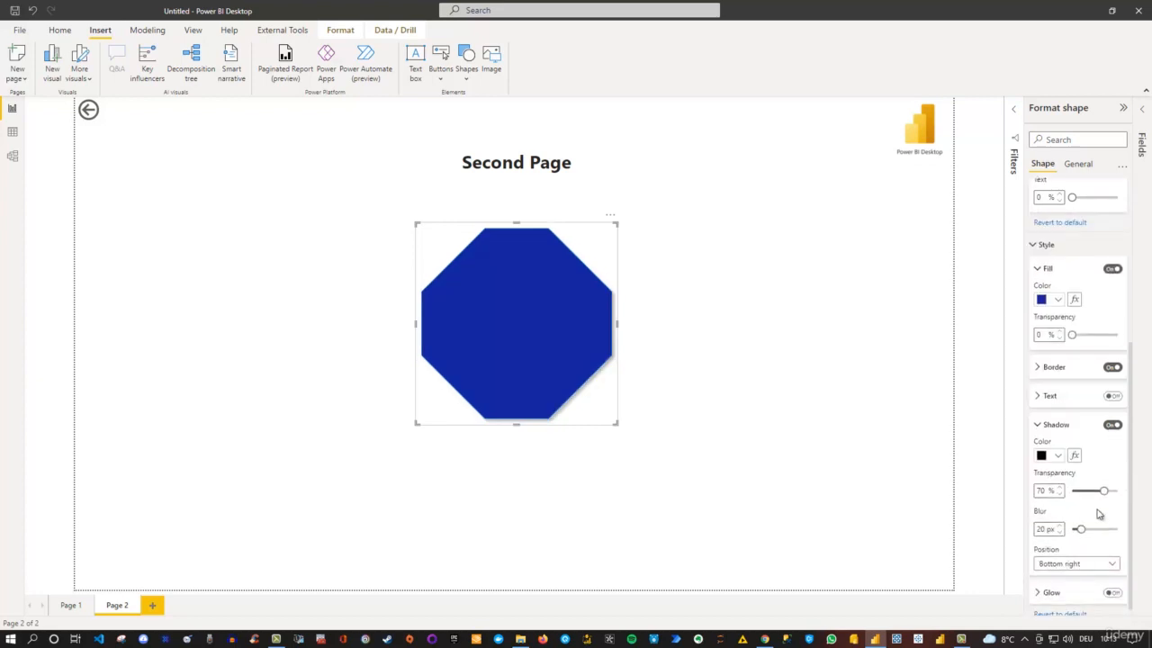
drag(1101, 490, 1099, 490)
drag(1083, 529, 1098, 529)
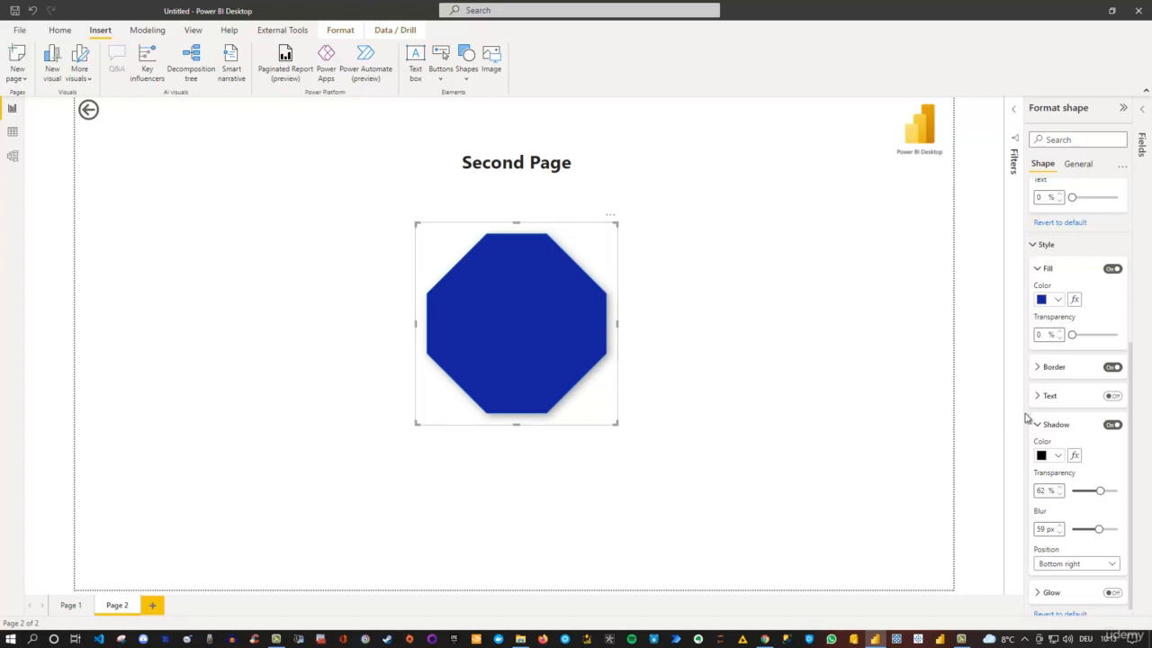
scroll(1035, 435, down, 1)
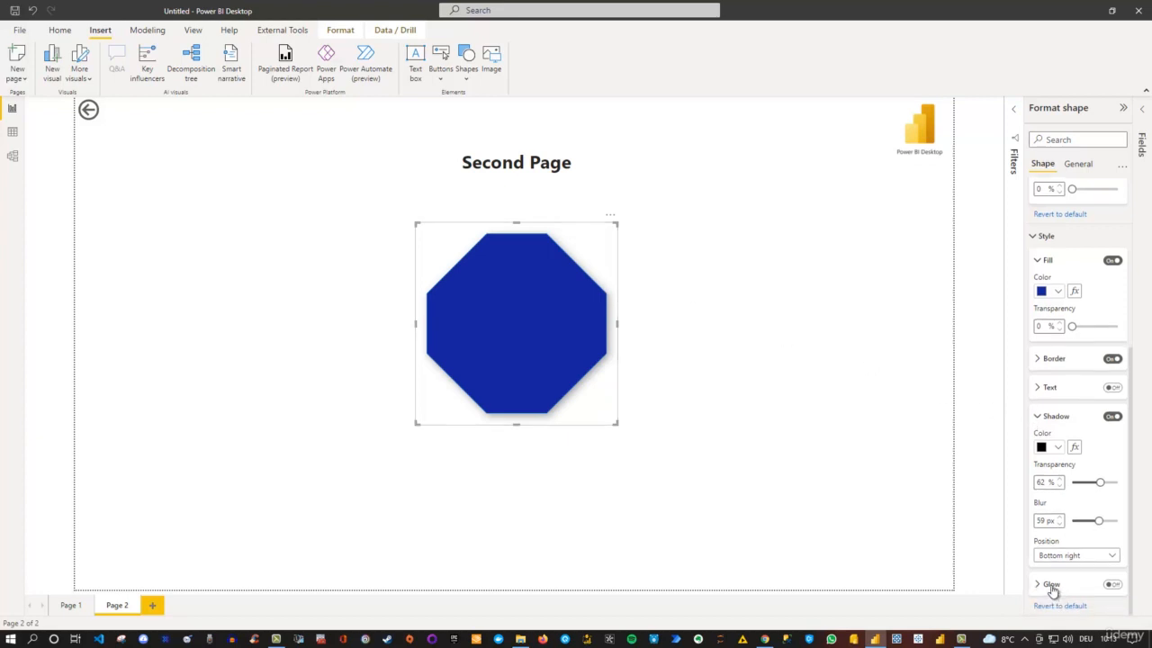
Try expanding and collapsing all of the octagon's format categories, and view the Rotation category on its own.
scroll(1055, 572, up, 5)
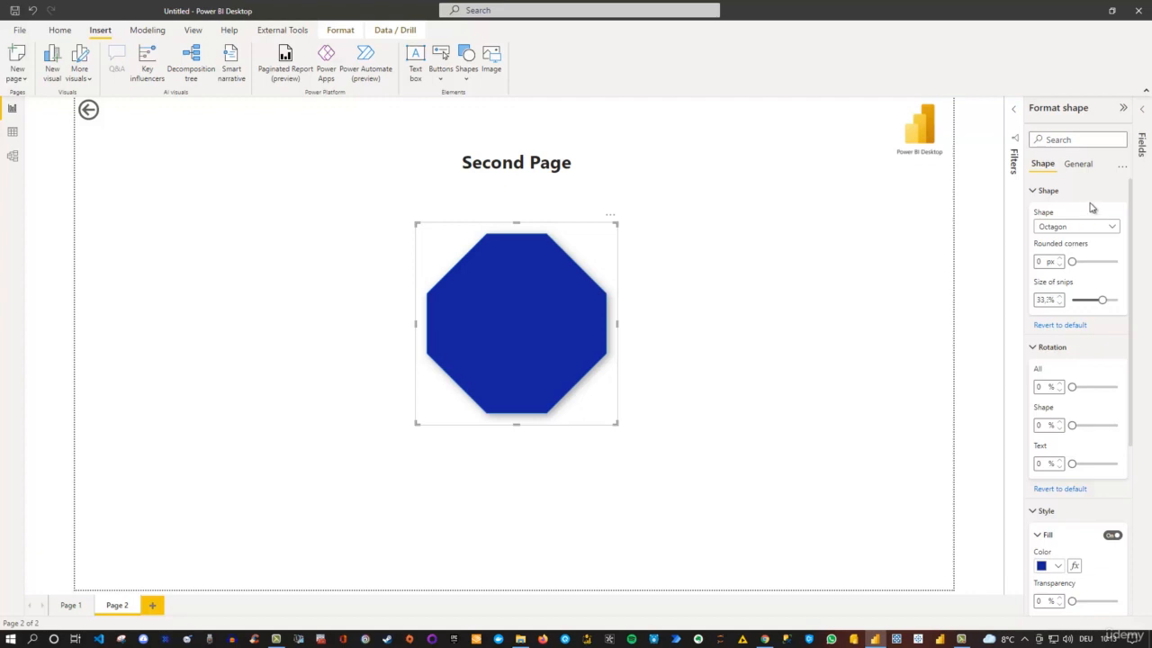
click(1123, 169)
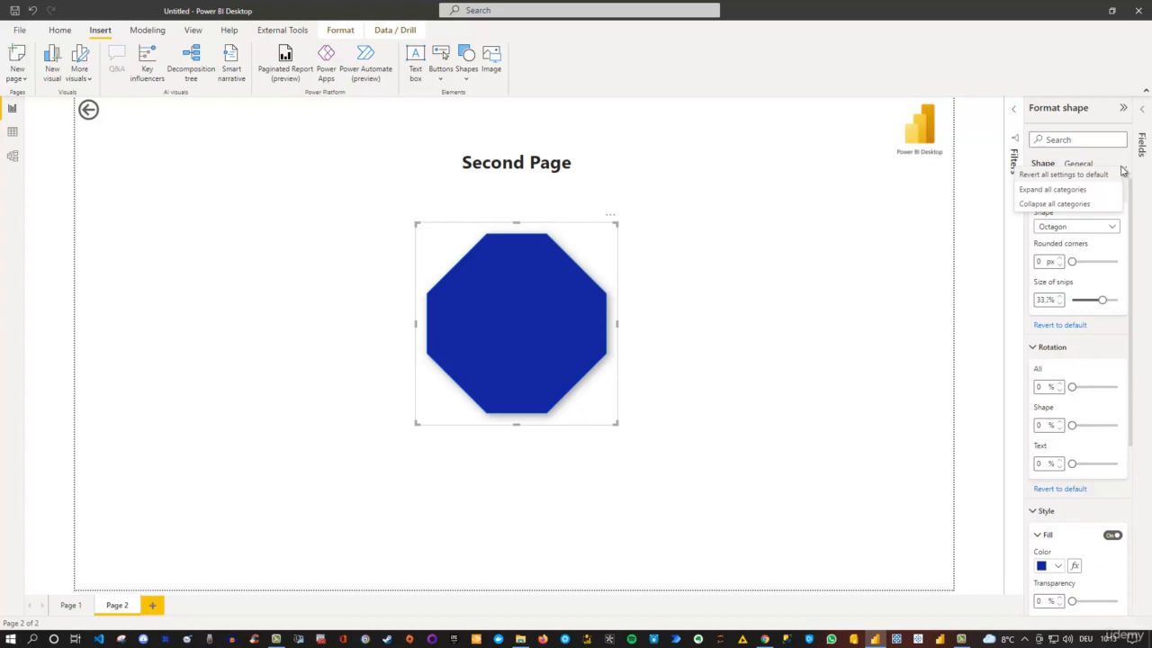
click(1071, 190)
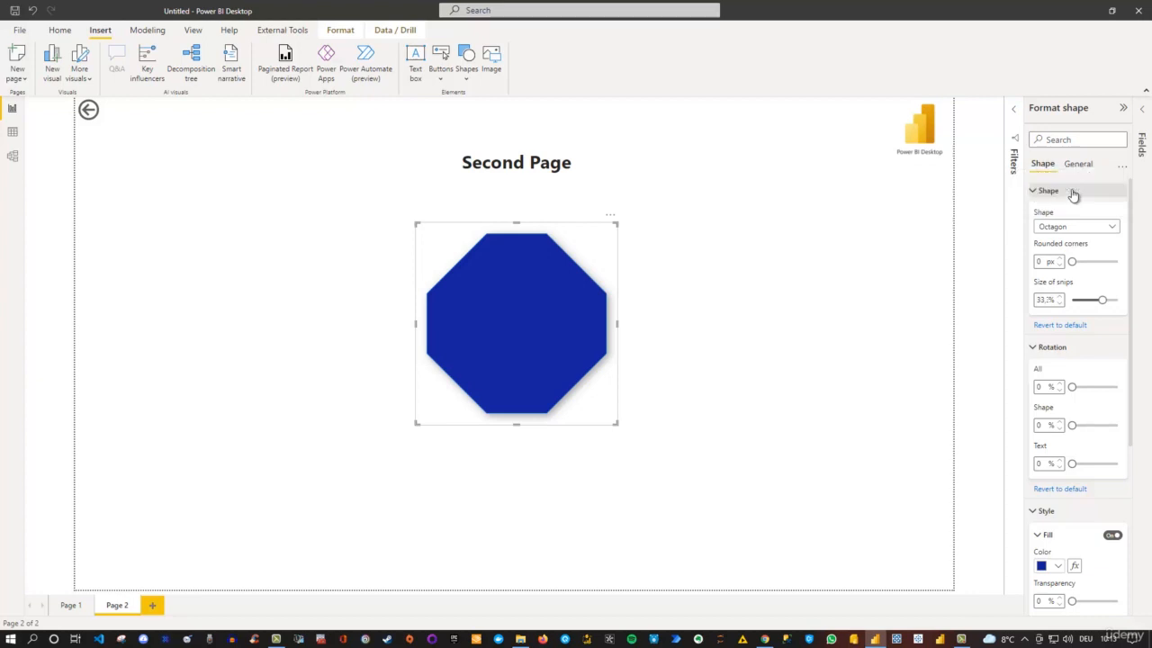
click(1122, 168)
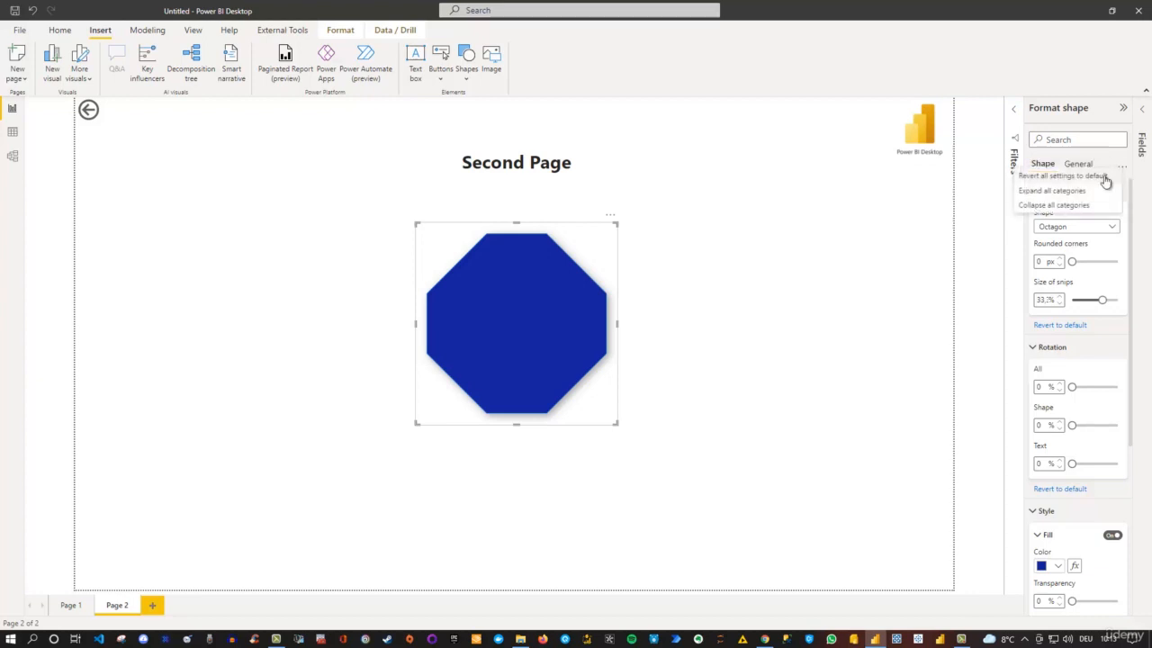
click(1053, 205)
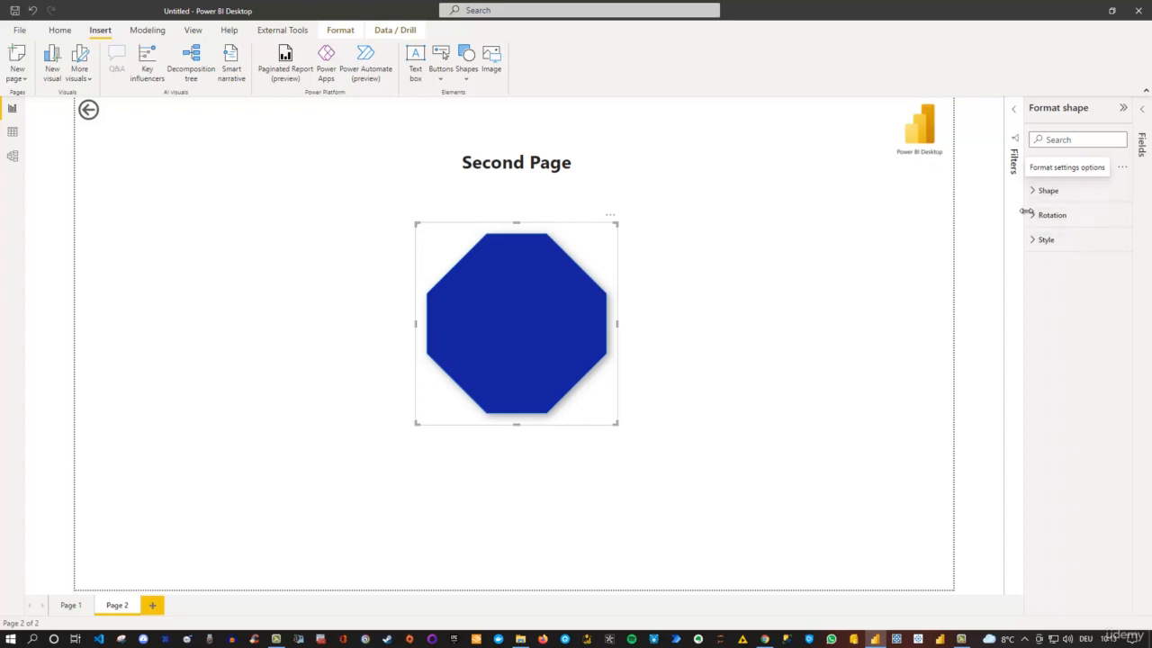
click(1033, 215)
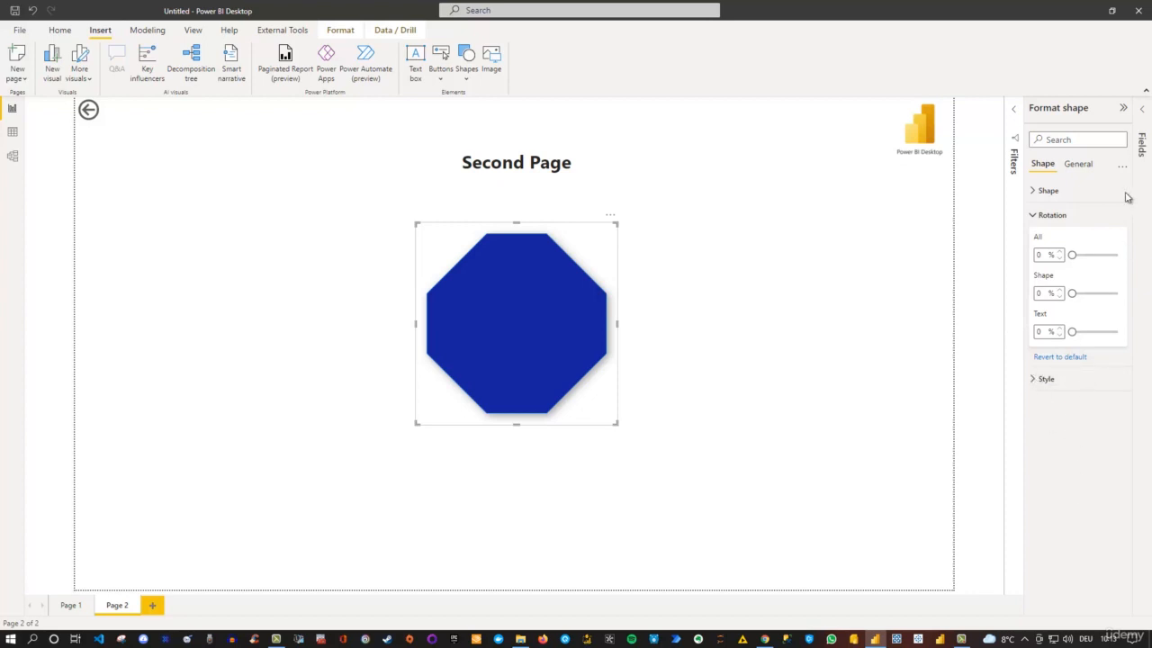
click(1037, 215)
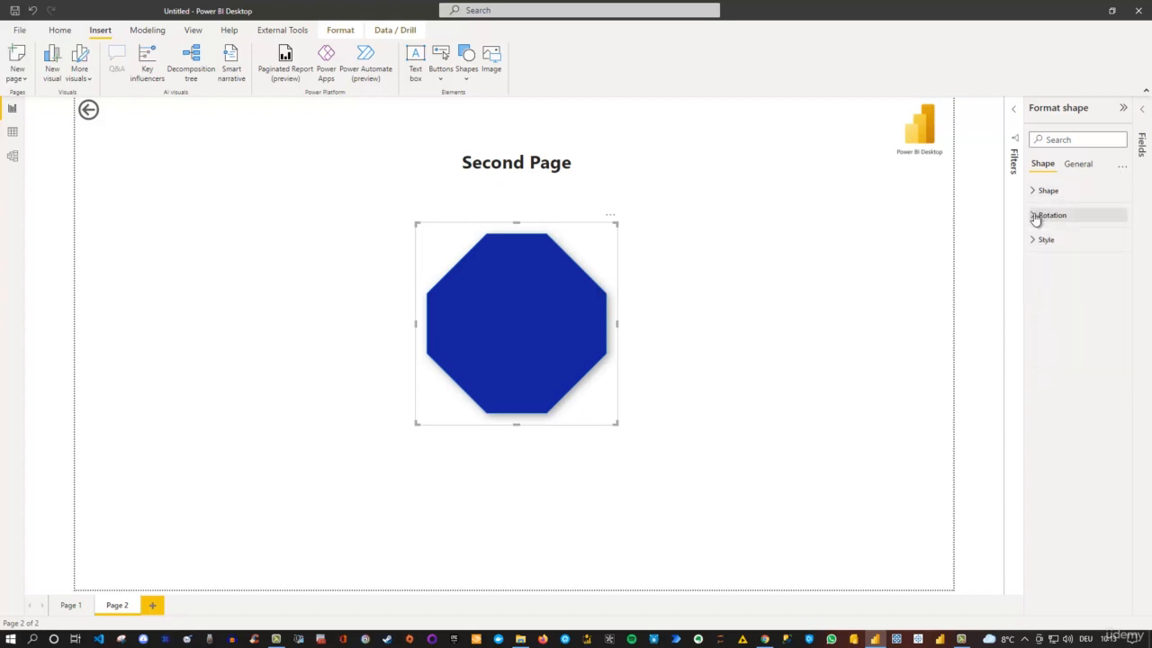
Expand all of the octagon's format categories at once and look through their settings.
click(1121, 169)
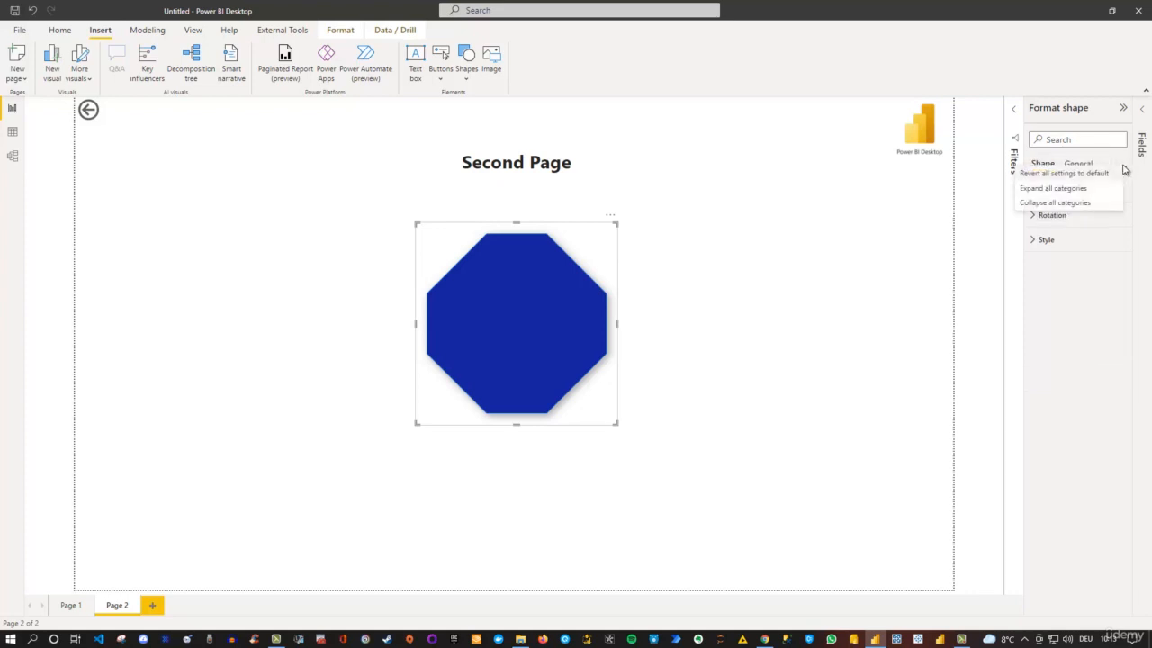
click(1050, 189)
scroll(1068, 270, down, 3)
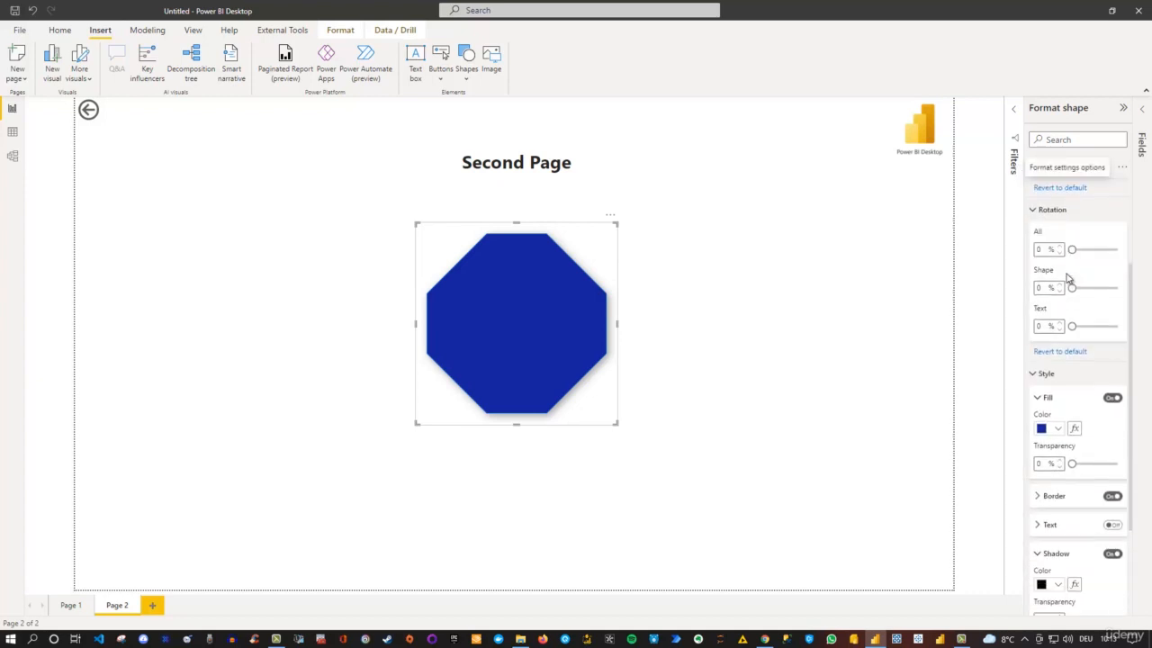
Look through the octagon's expanded format settings and revert all of its settings to default.
scroll(1068, 279, down, 3)
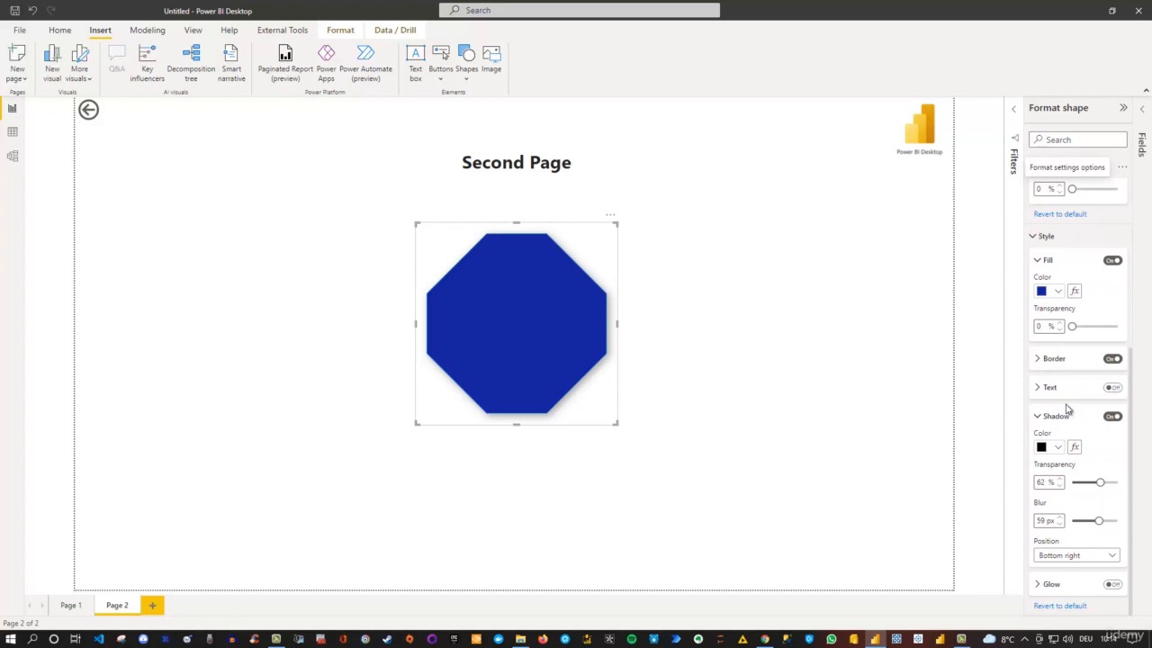
scroll(1066, 410, up, 6)
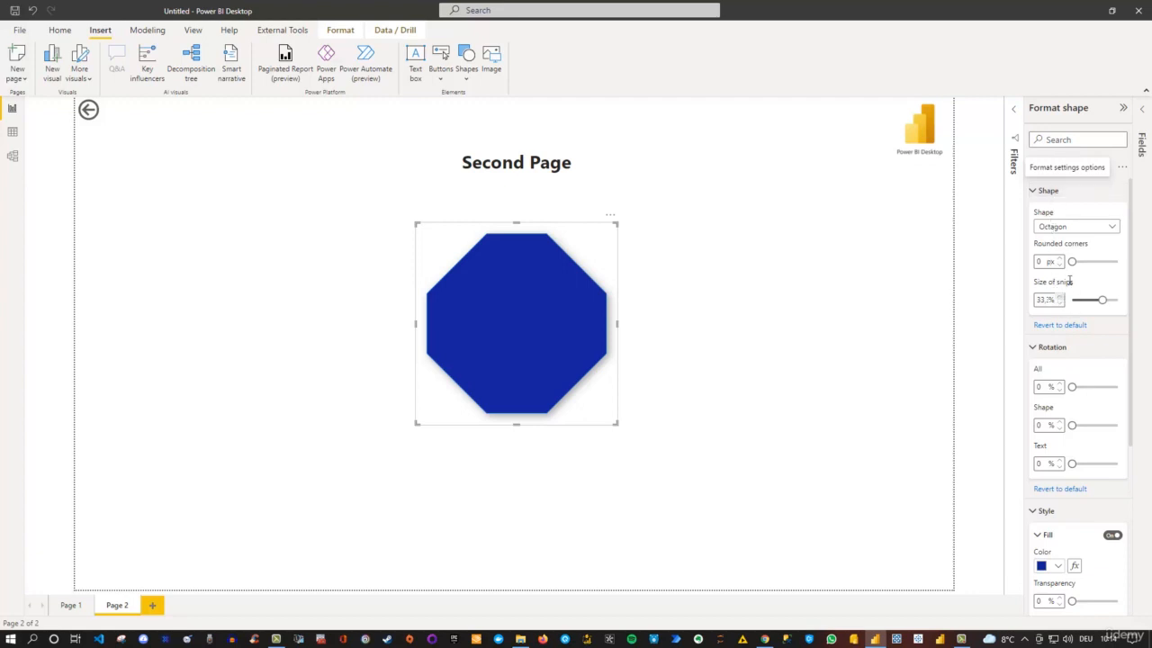
click(1123, 168)
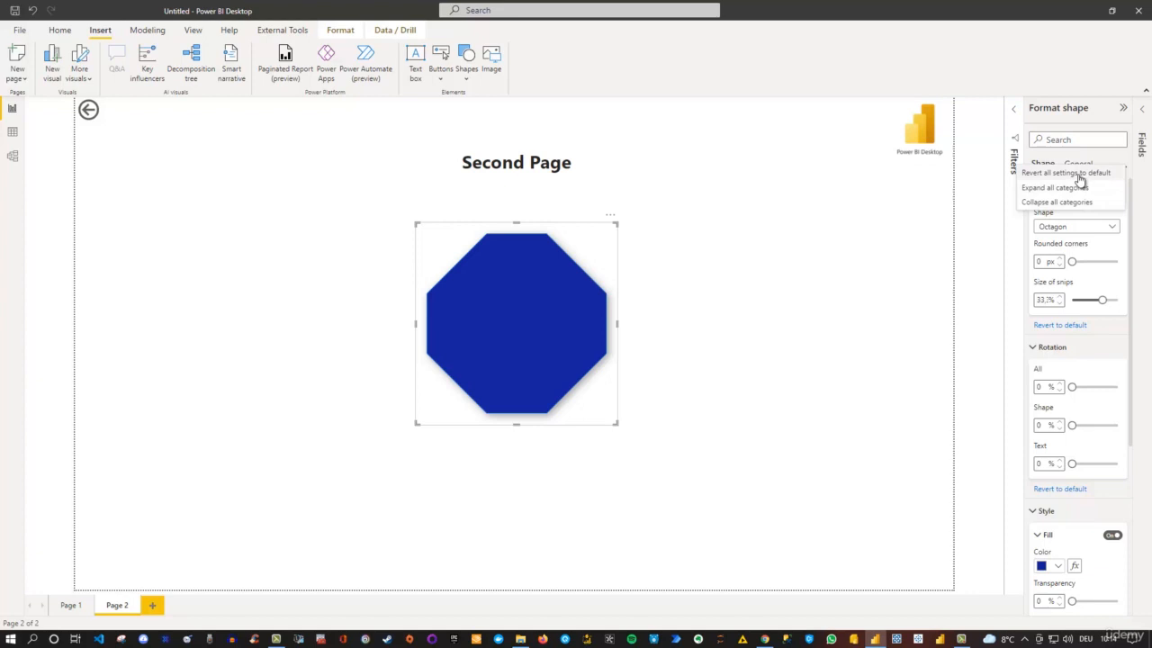
click(1078, 175)
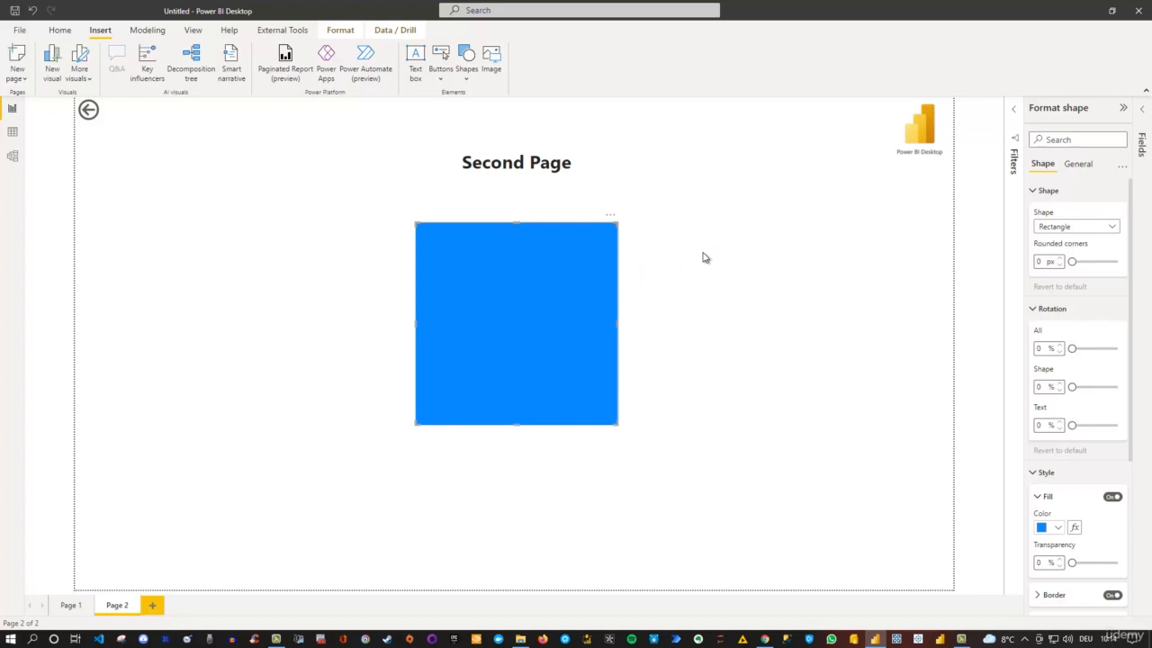
Turn on the blue shape's title and set its text to "Added Title".
click(1077, 167)
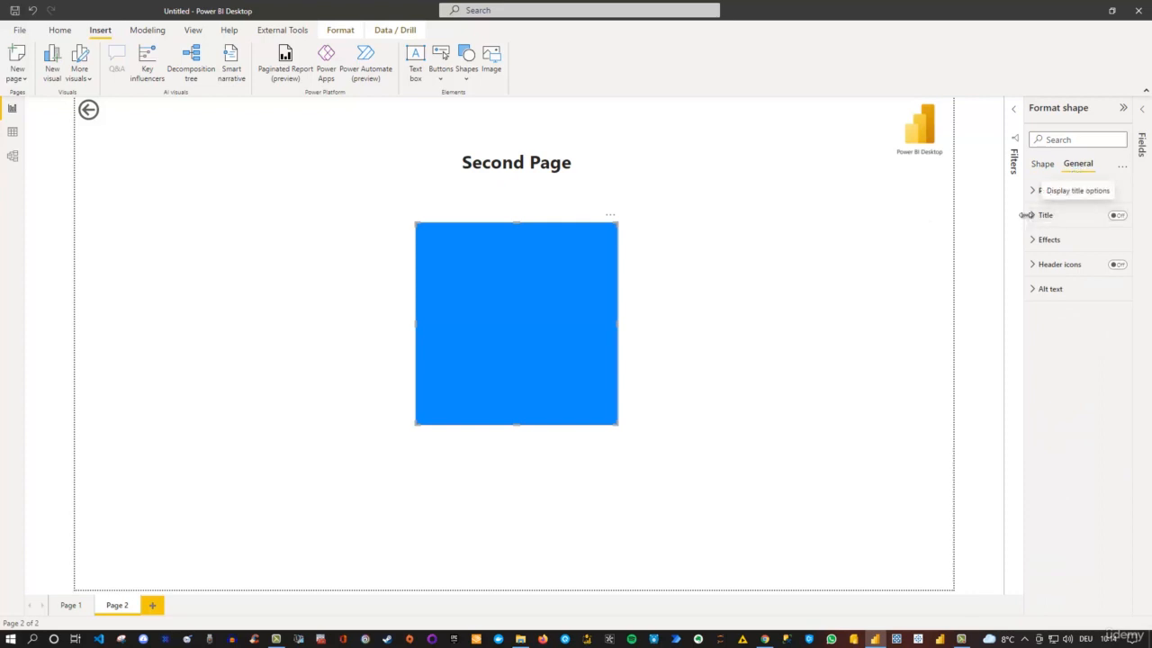
click(1115, 216)
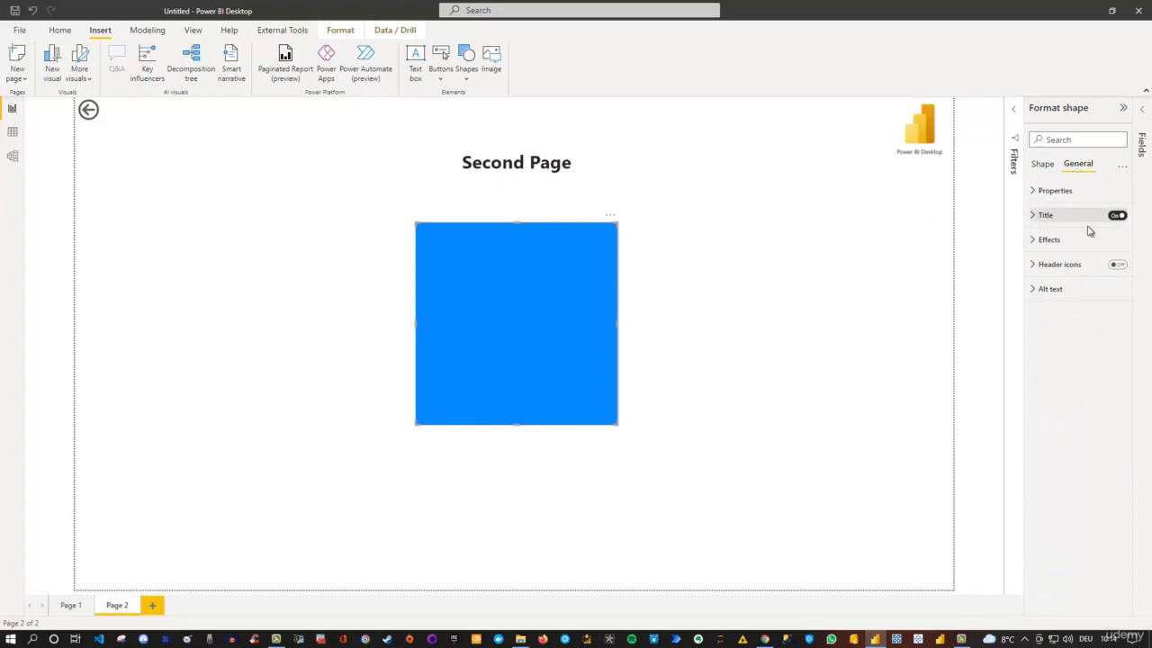
click(1032, 216)
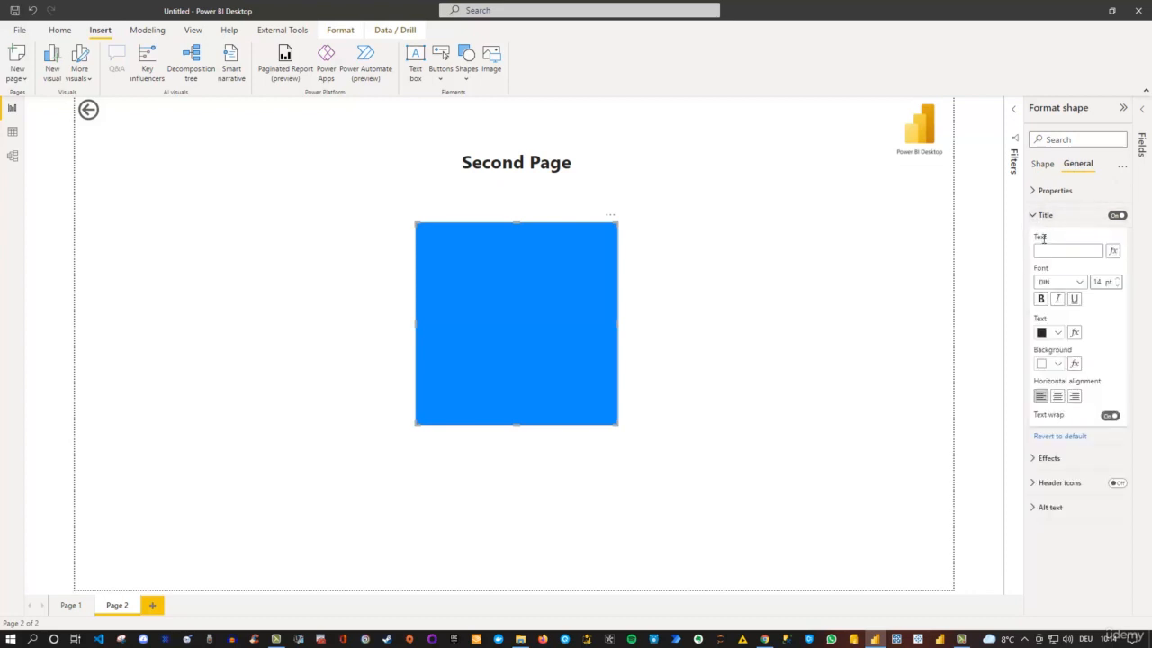
text(Added Title)
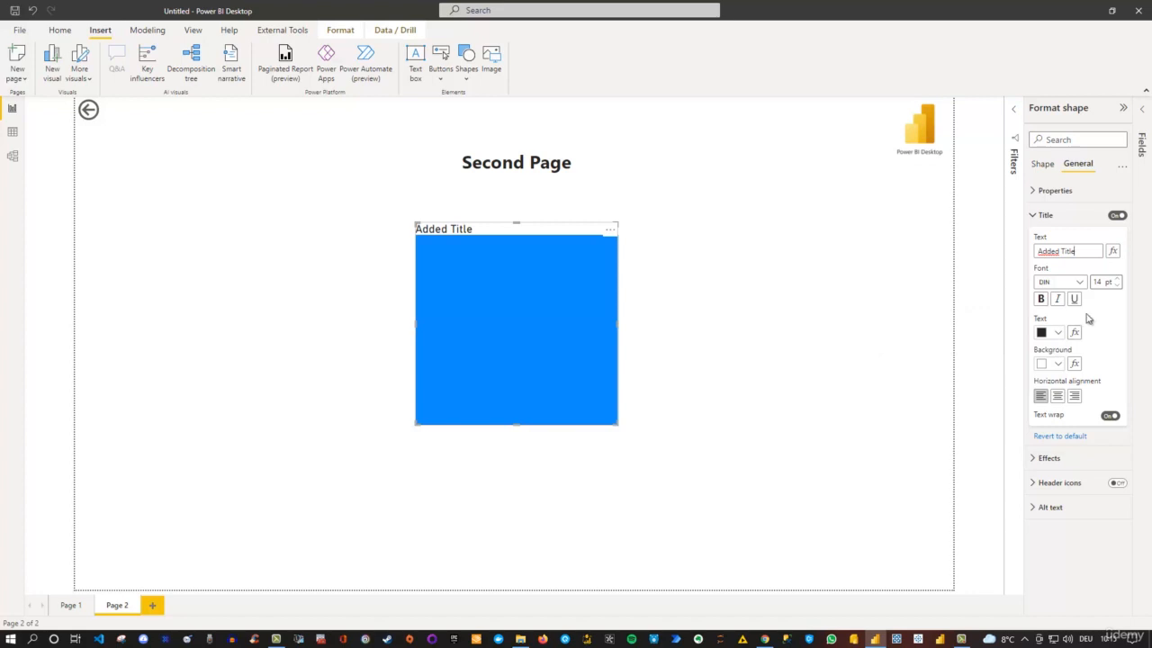
click(1040, 168)
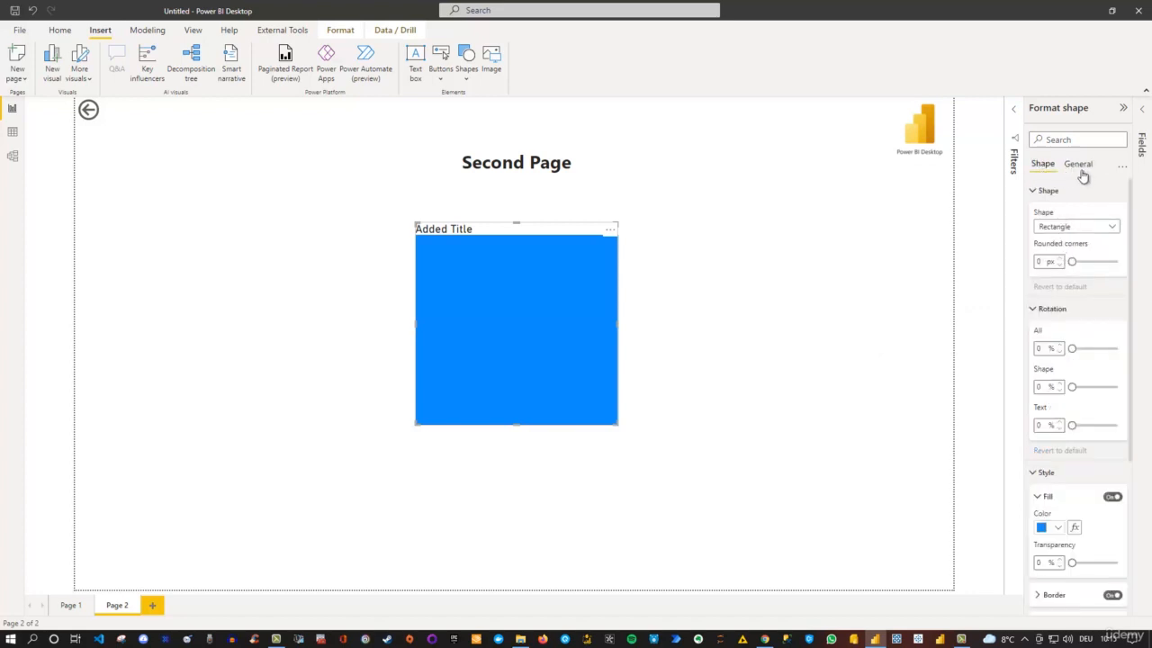
click(725, 231)
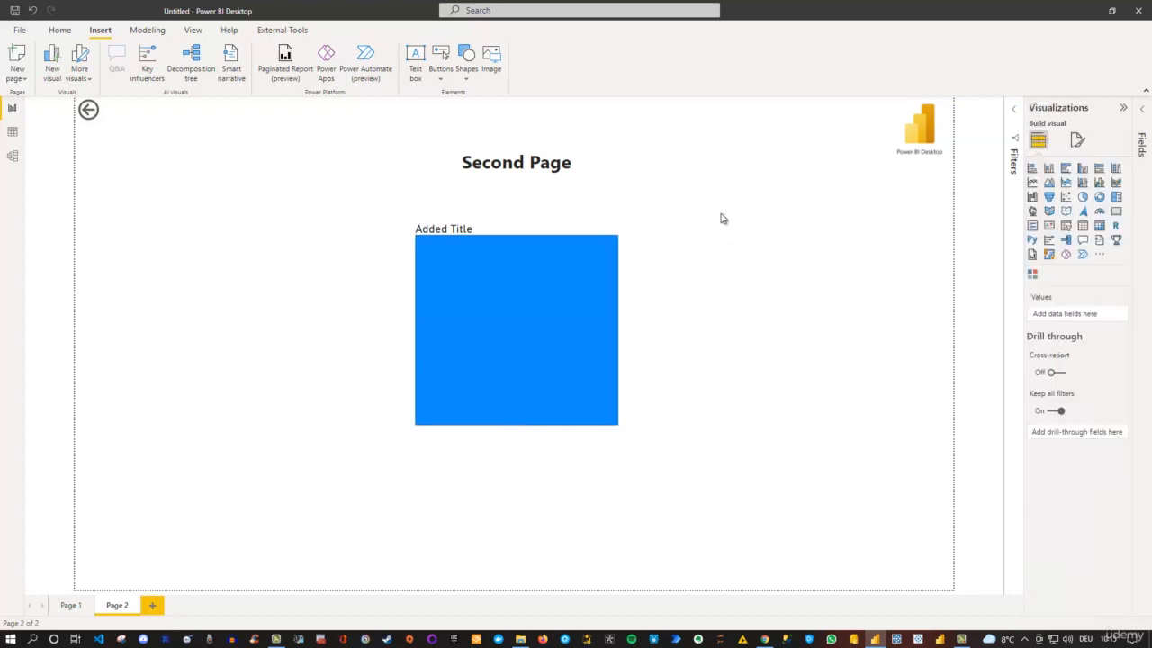
Look at the "Second Page" text box's format options and review the Modeling and Home commands.
click(542, 155)
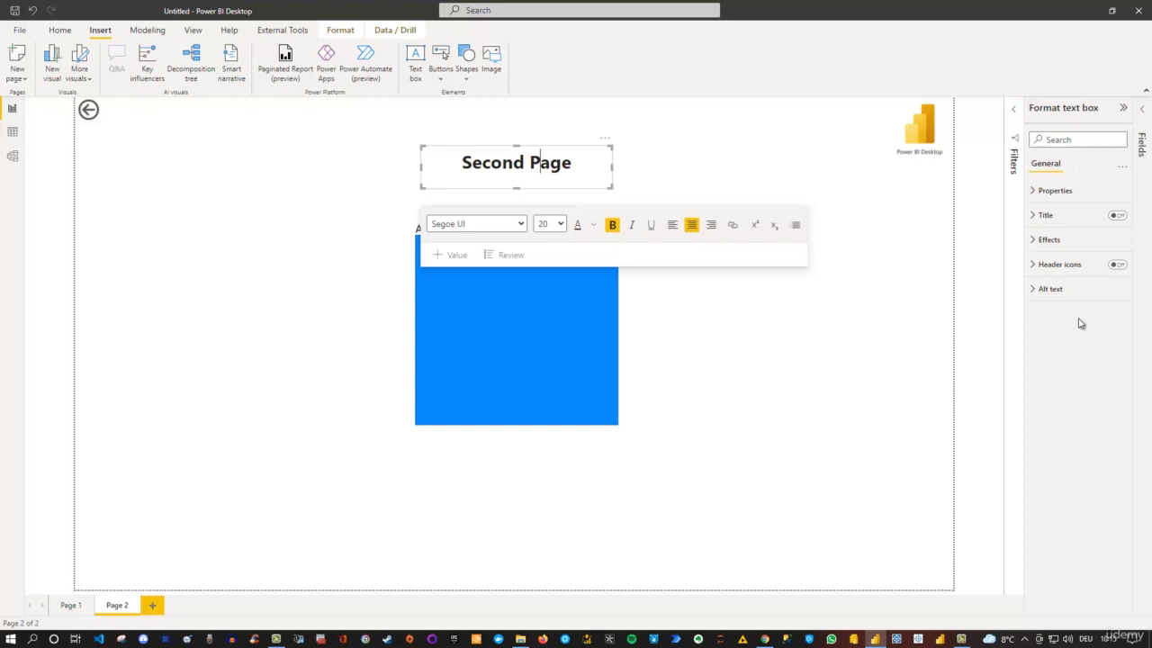
click(760, 308)
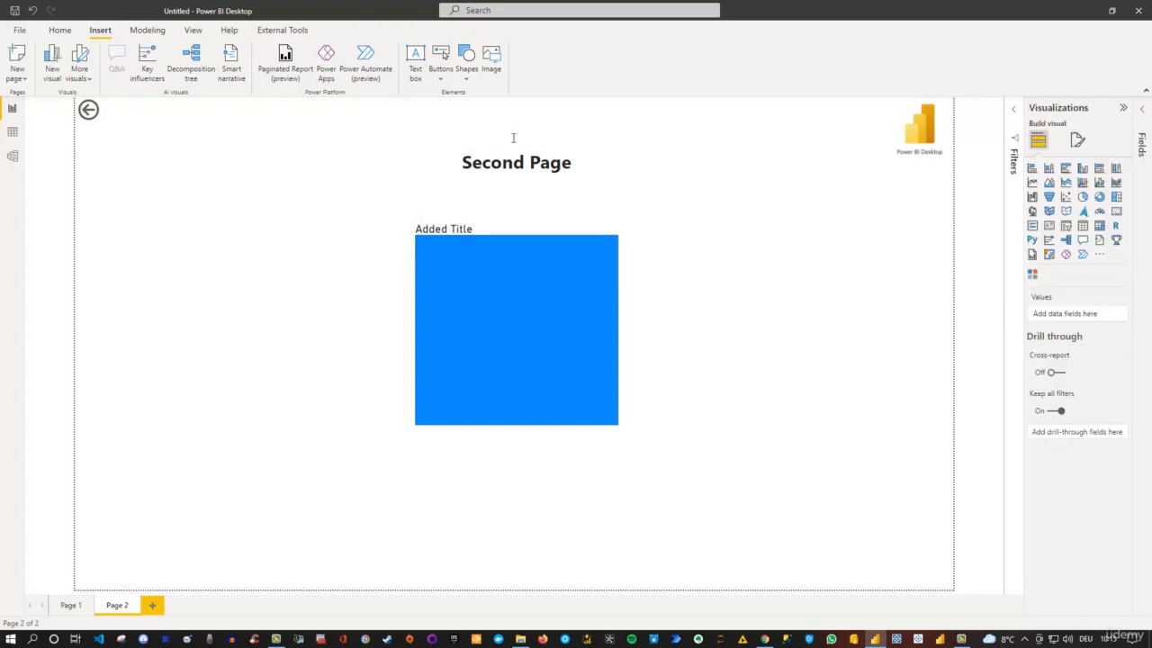
click(148, 30)
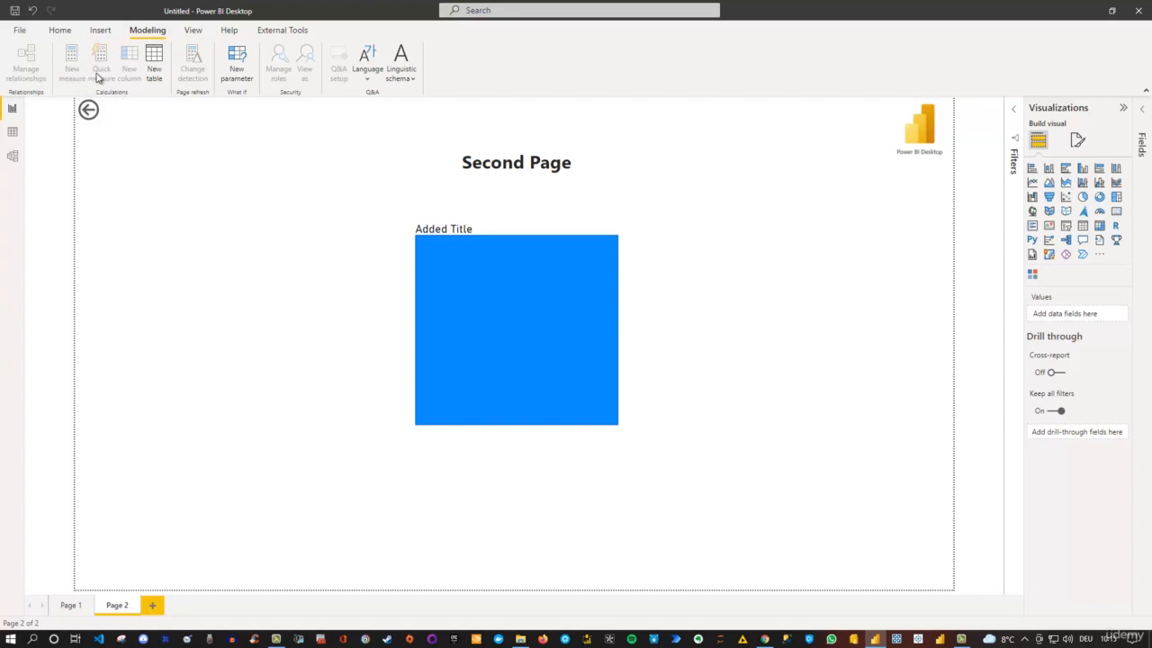
click(63, 31)
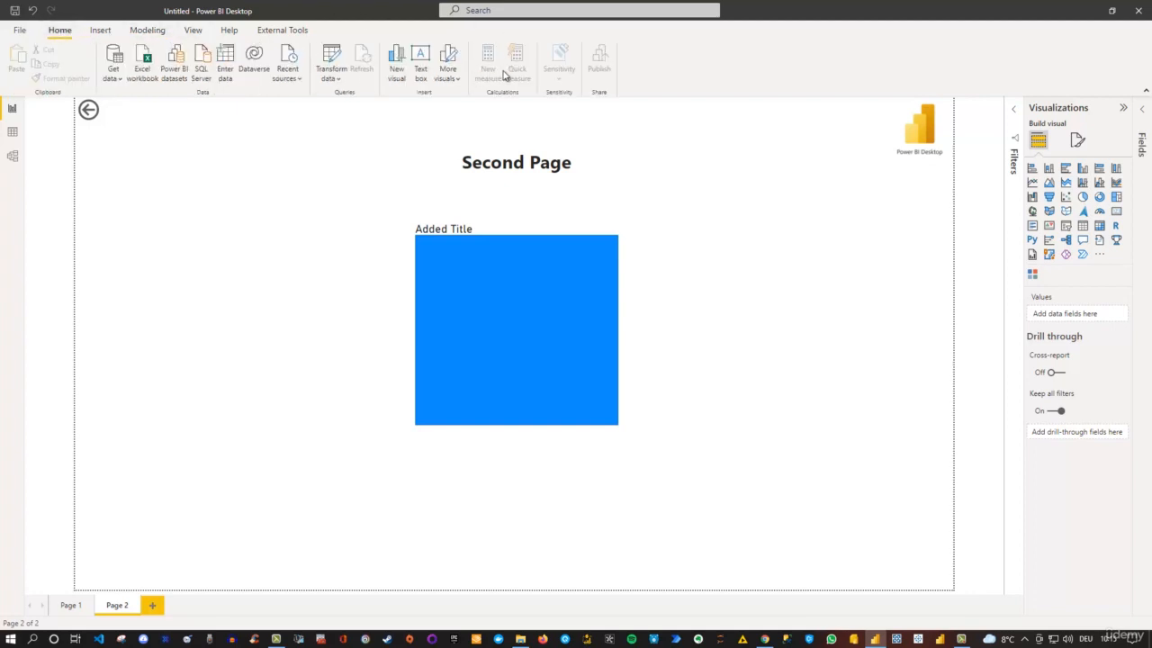
click(147, 31)
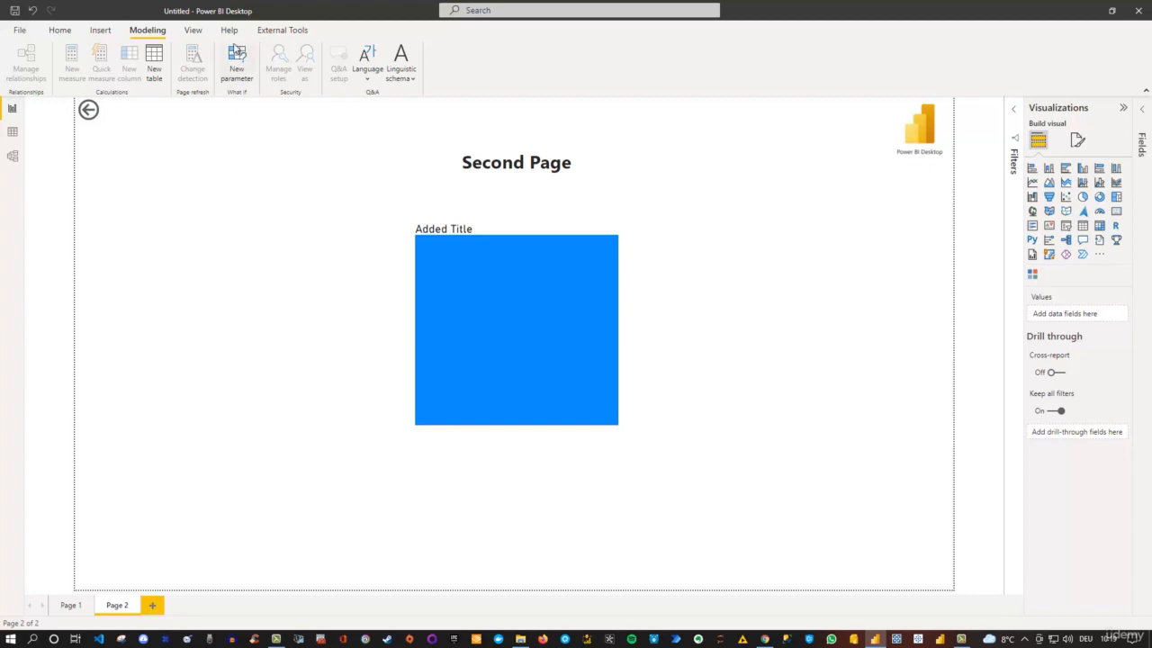
Try the purple gradient theme on the report, check it on Page 1 and Page 2, and undo it.
click(193, 33)
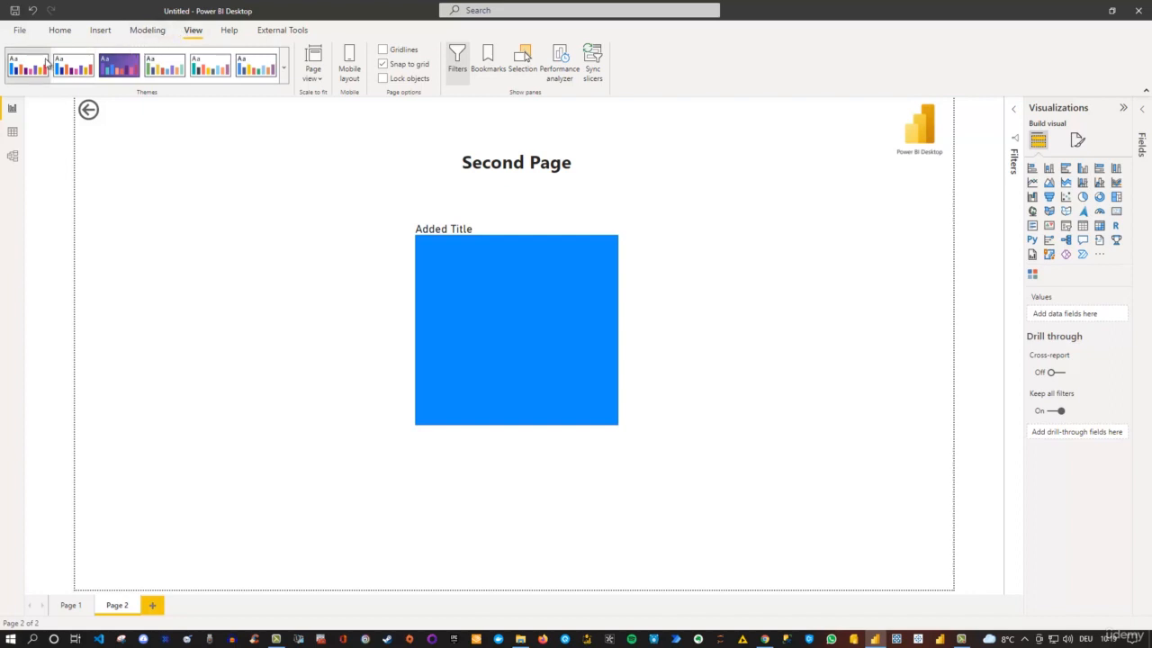
click(119, 68)
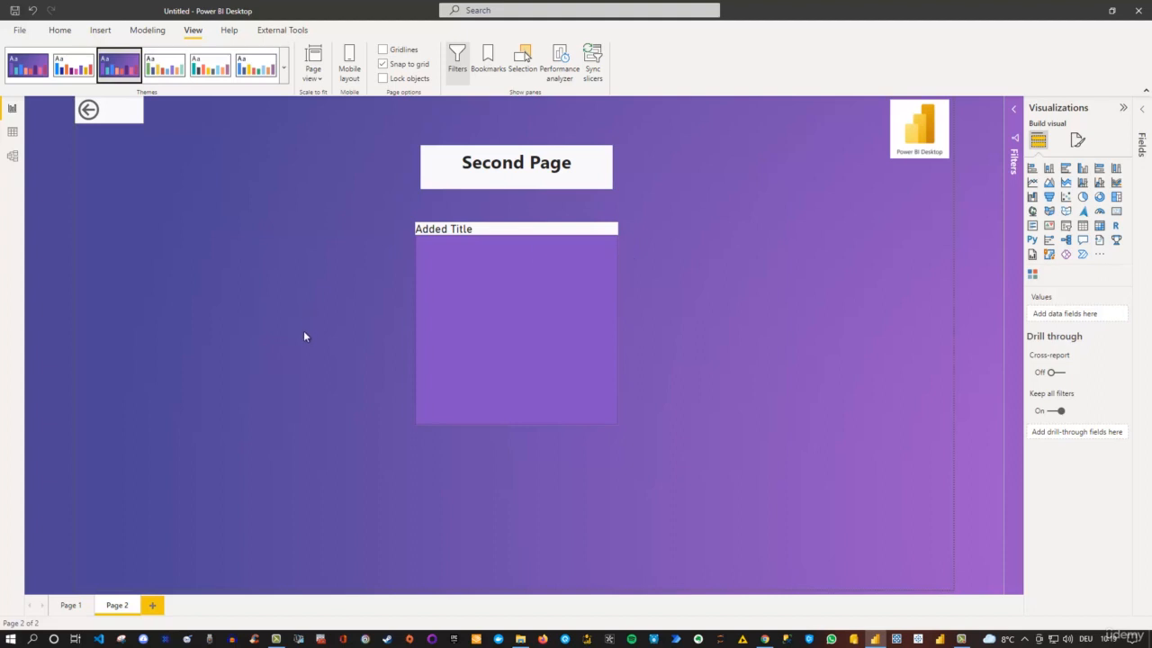
click(72, 606)
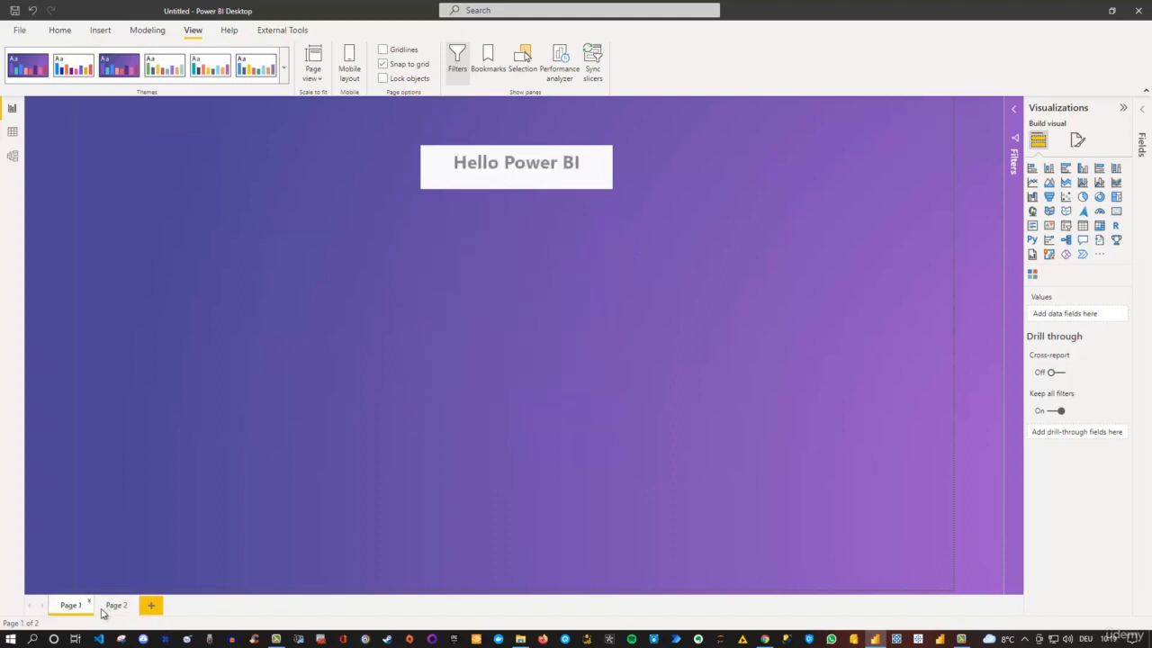
click(117, 608)
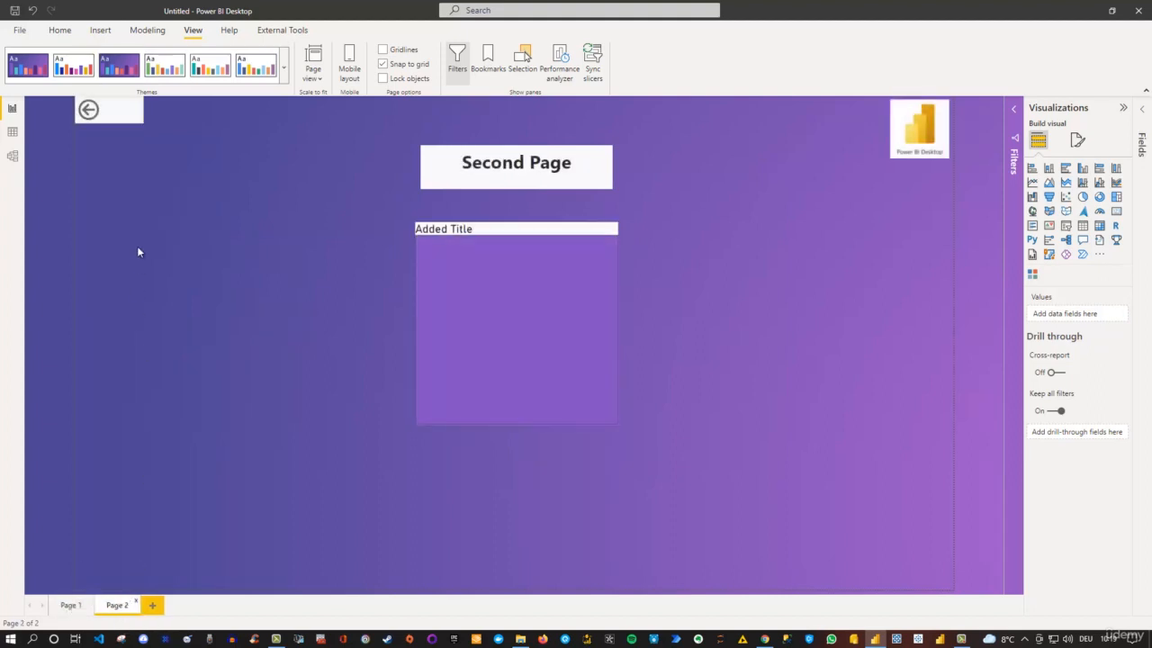
click(31, 12)
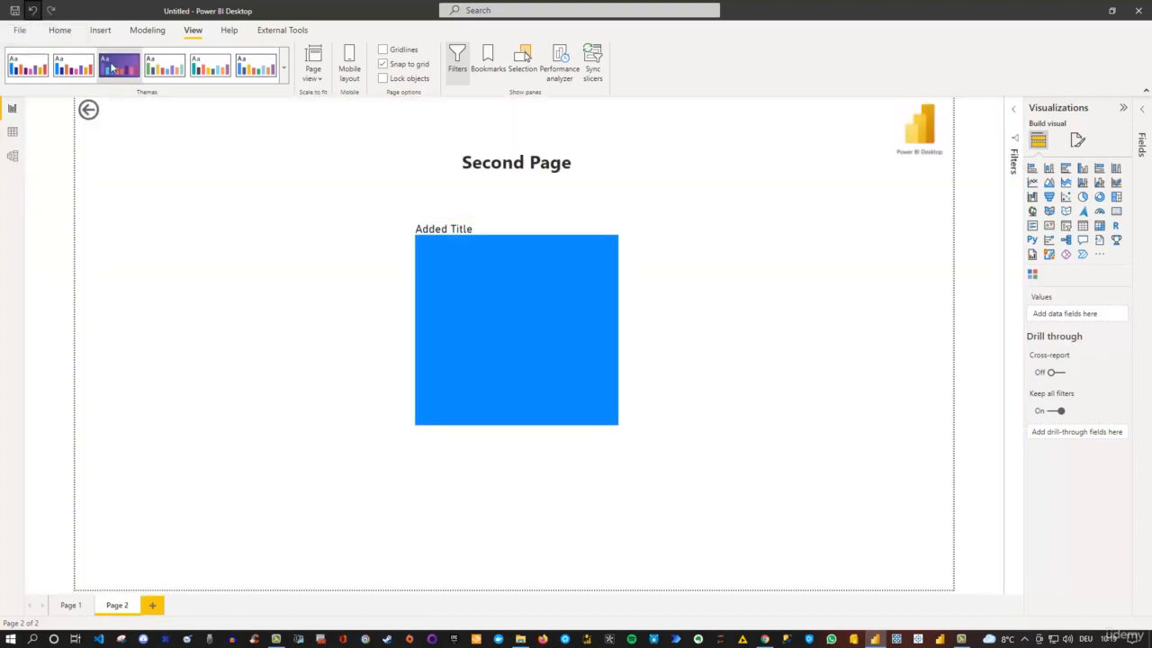
Look through the full theme gallery and the current theme's customizable name and color settings.
click(286, 68)
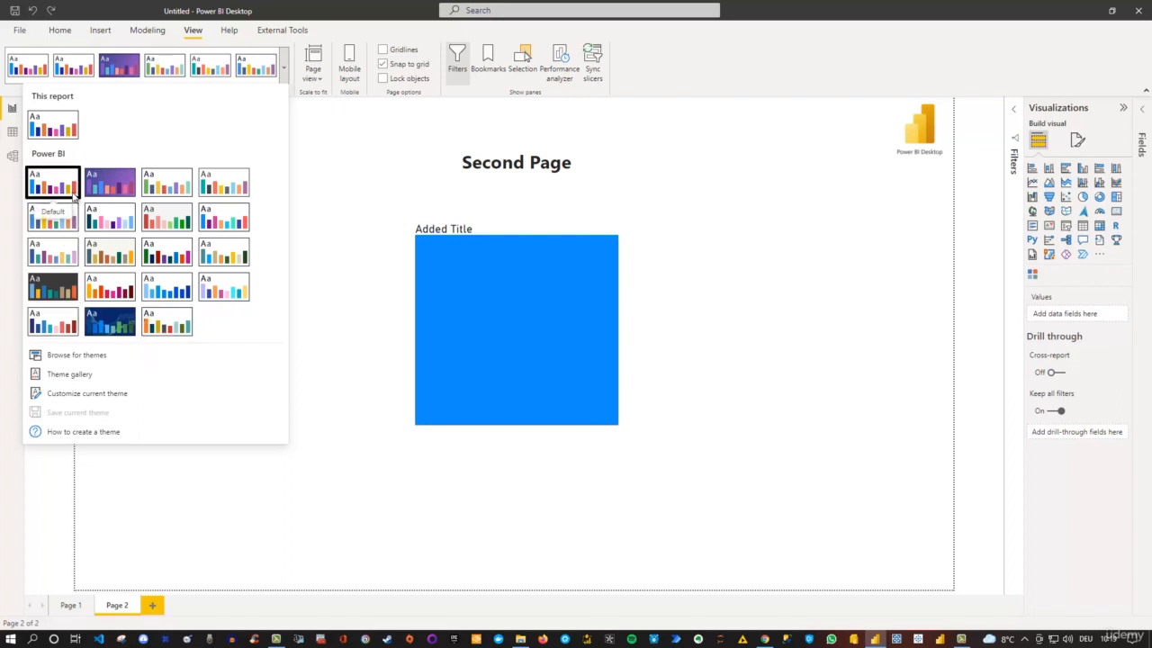
click(86, 393)
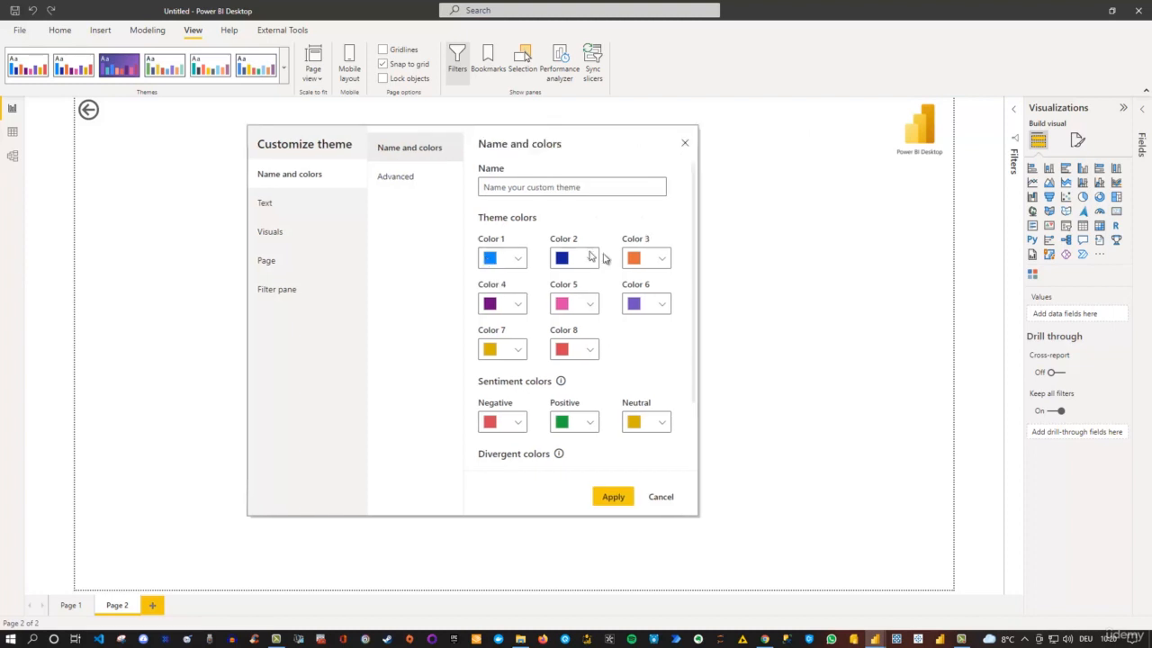
click(685, 143)
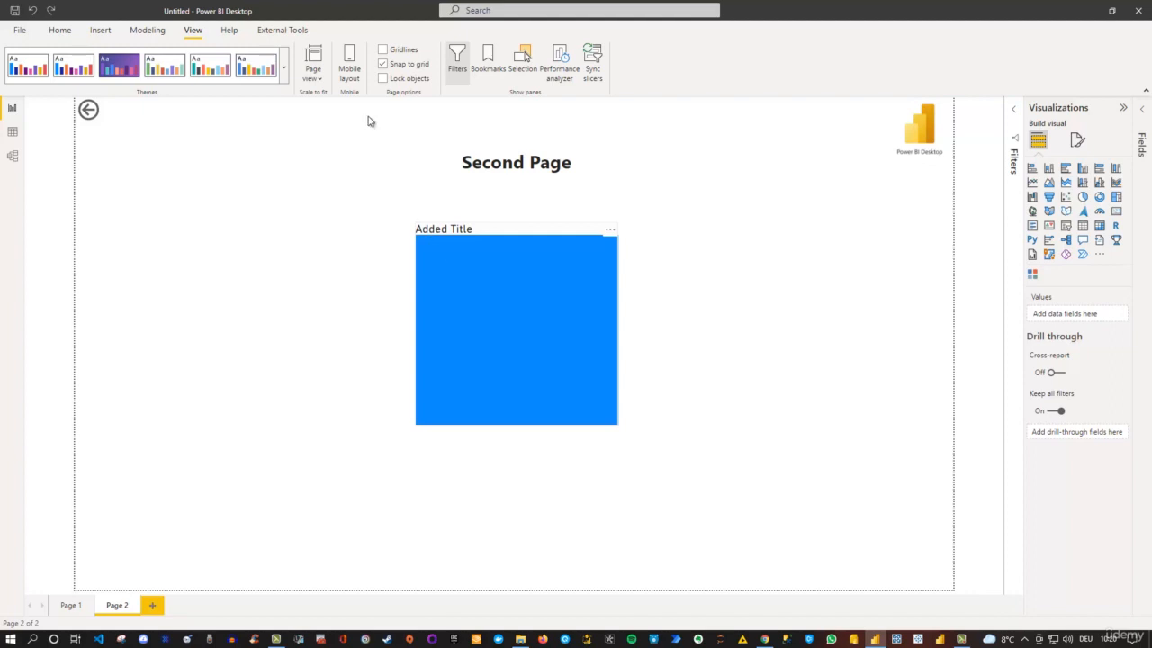
click(284, 70)
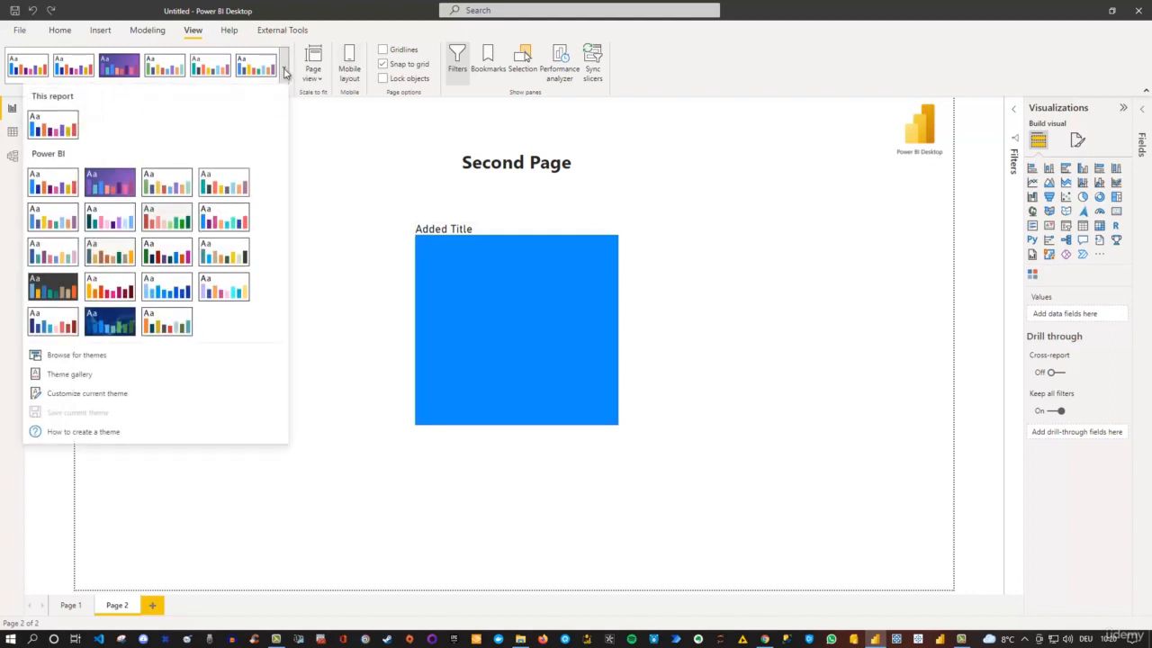
click(86, 398)
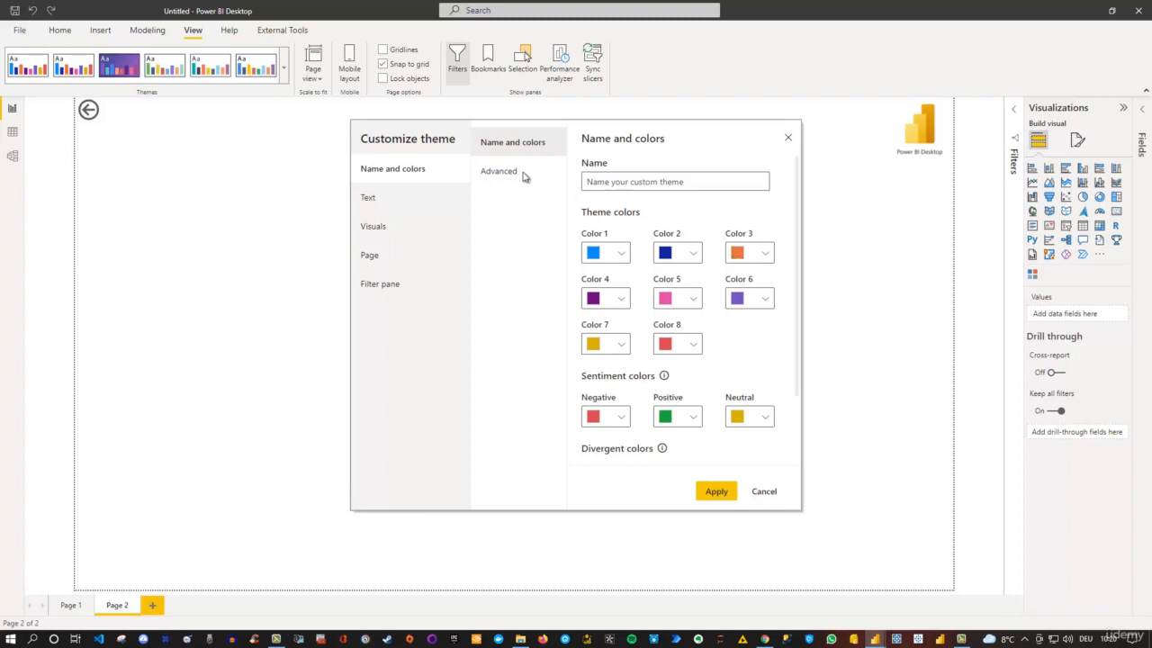
Review the theme's text settings for general text, titles, cards and KPIs, and tab headers, plus its visual background settings, without applying anything.
click(386, 200)
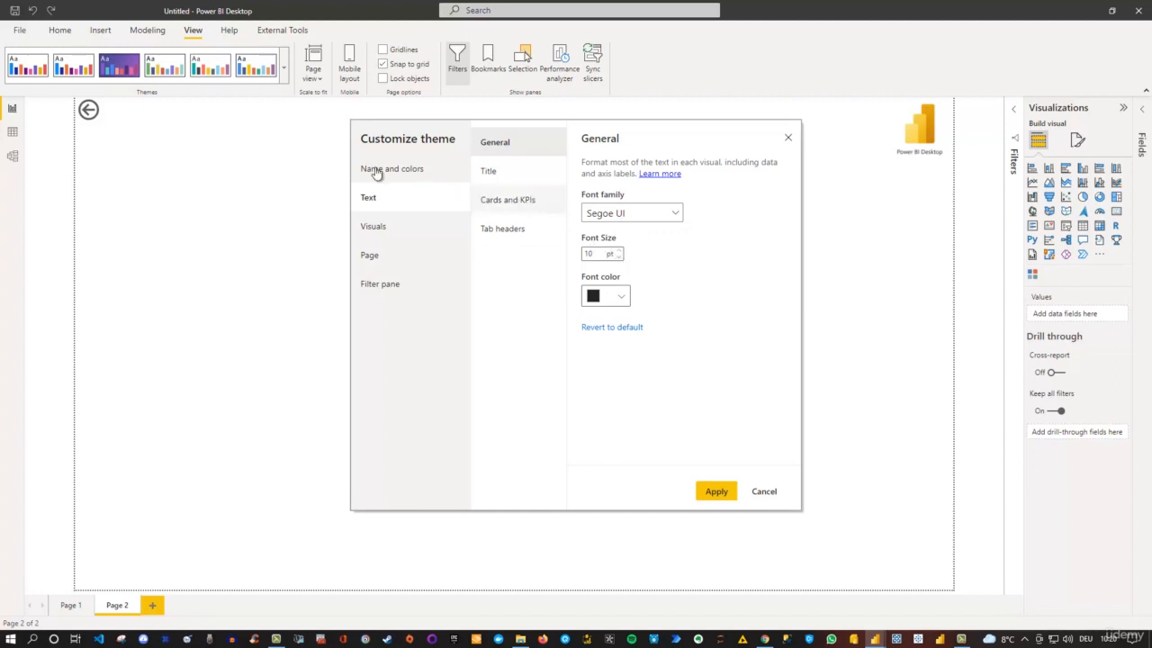
click(490, 171)
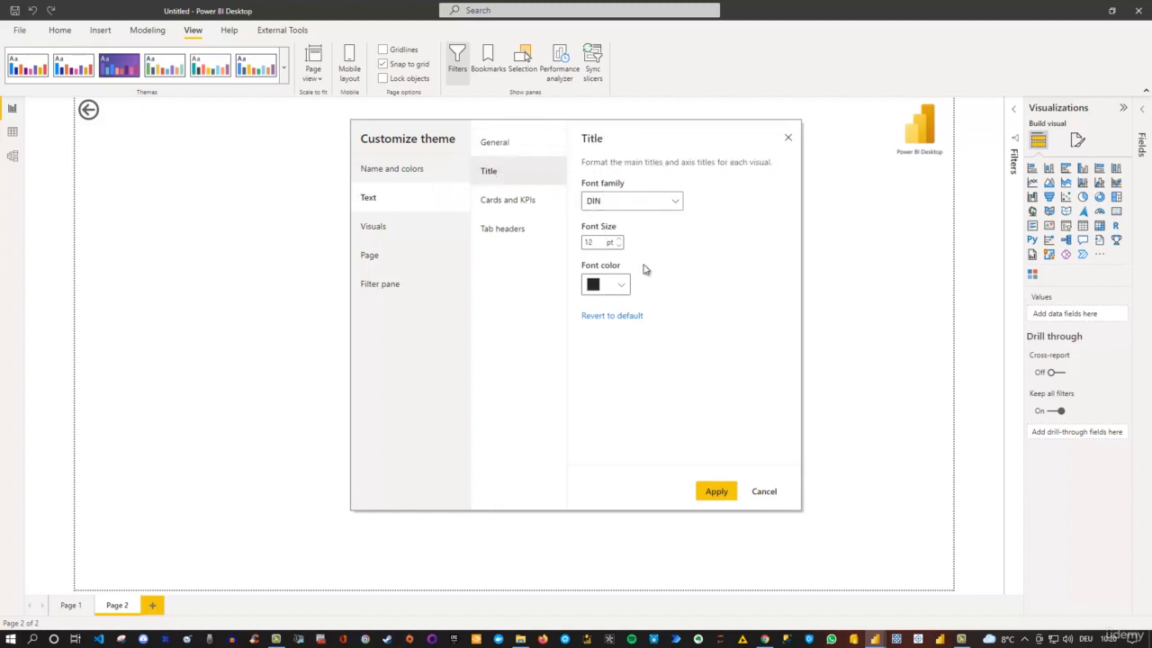
click(531, 212)
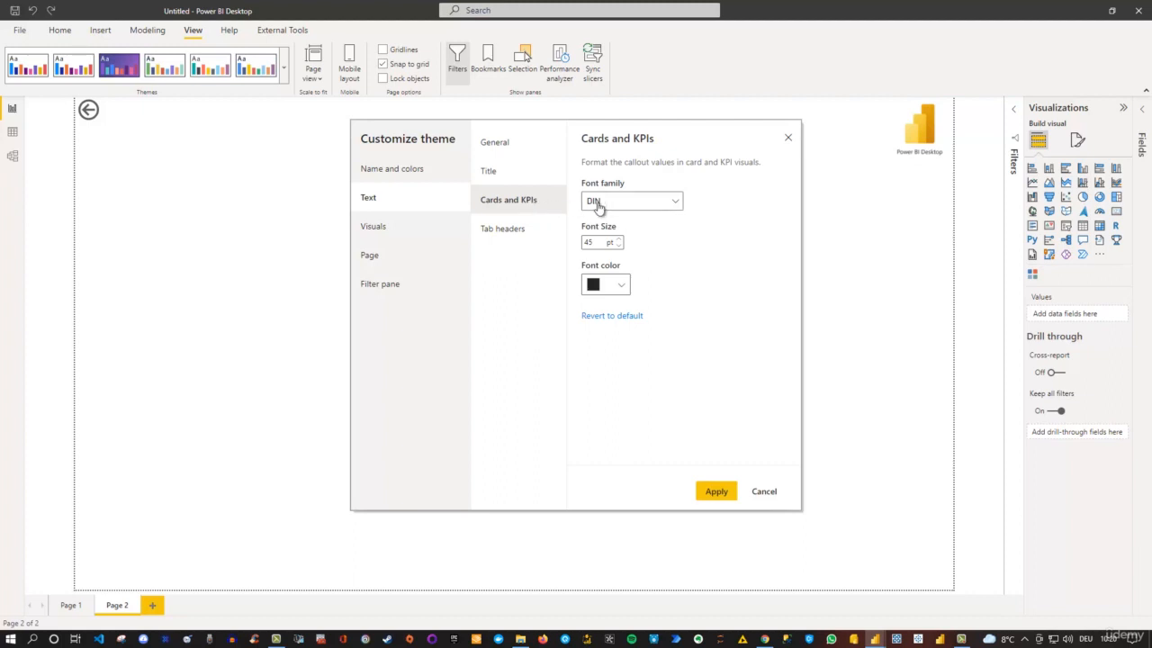
click(511, 230)
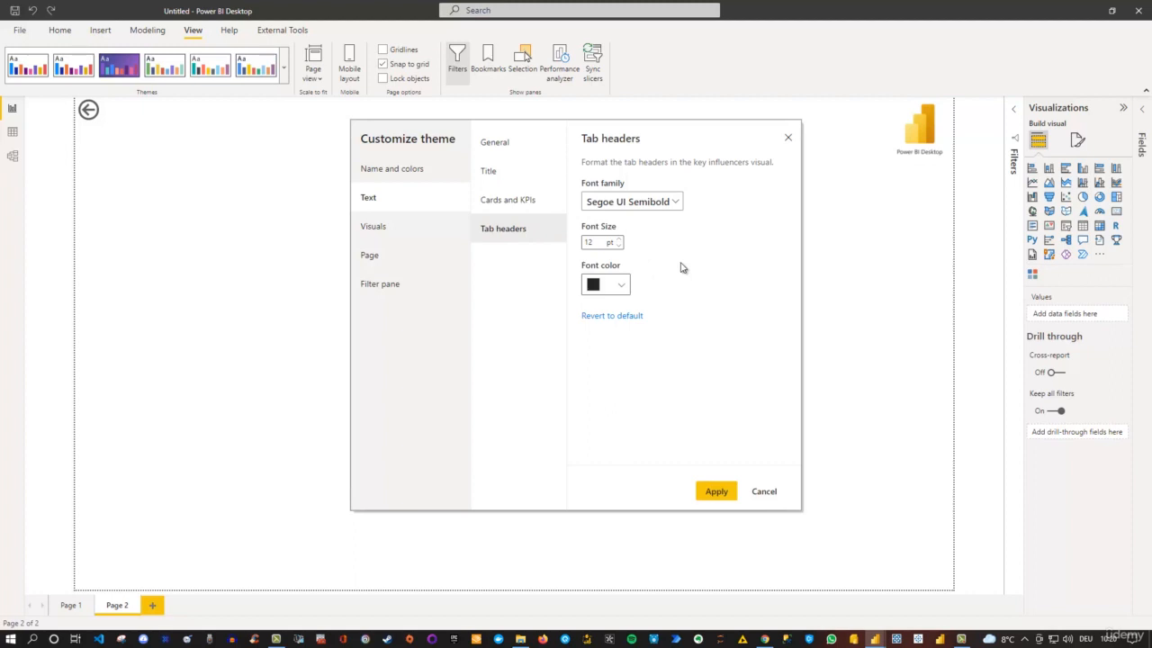
click(387, 233)
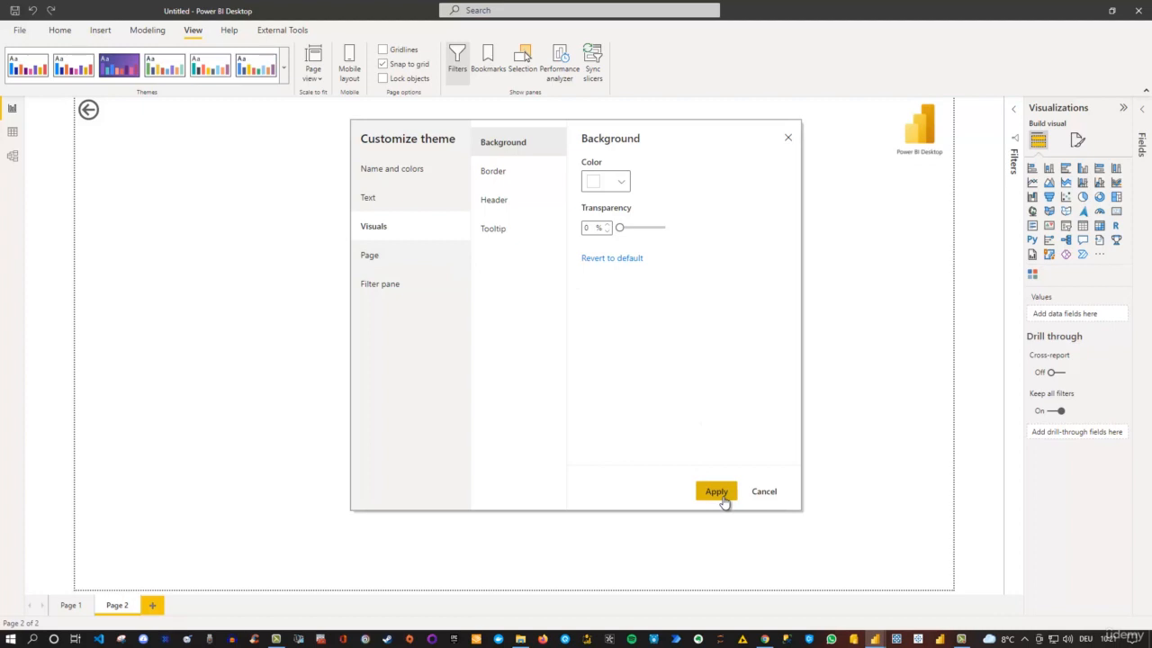
click(789, 139)
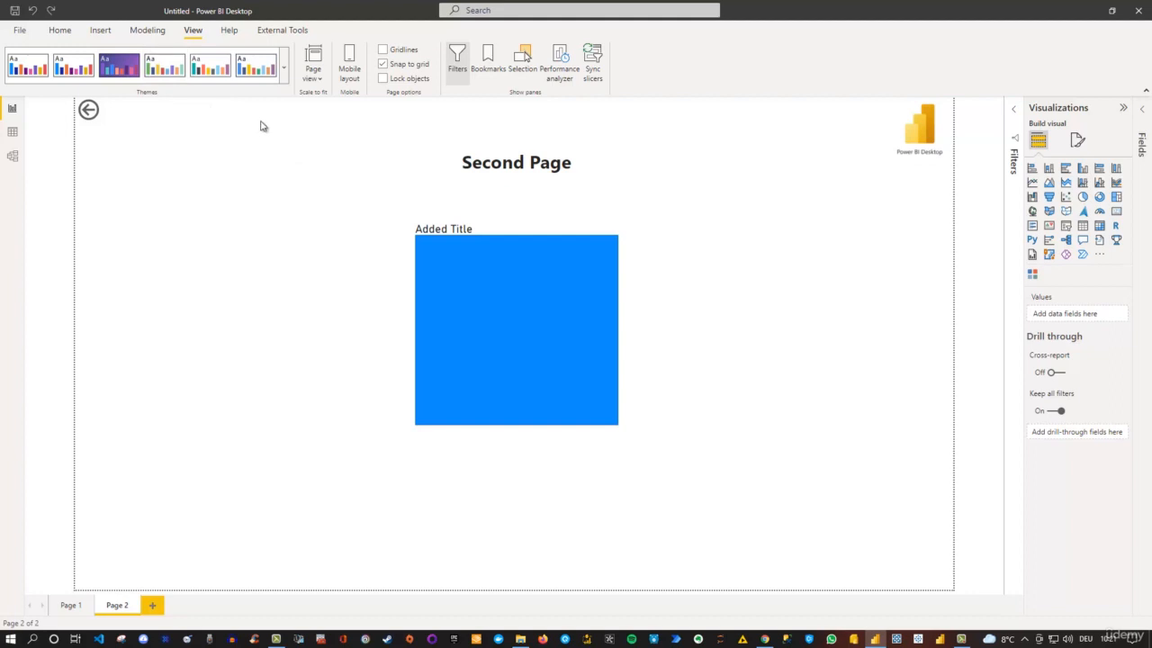
click(284, 76)
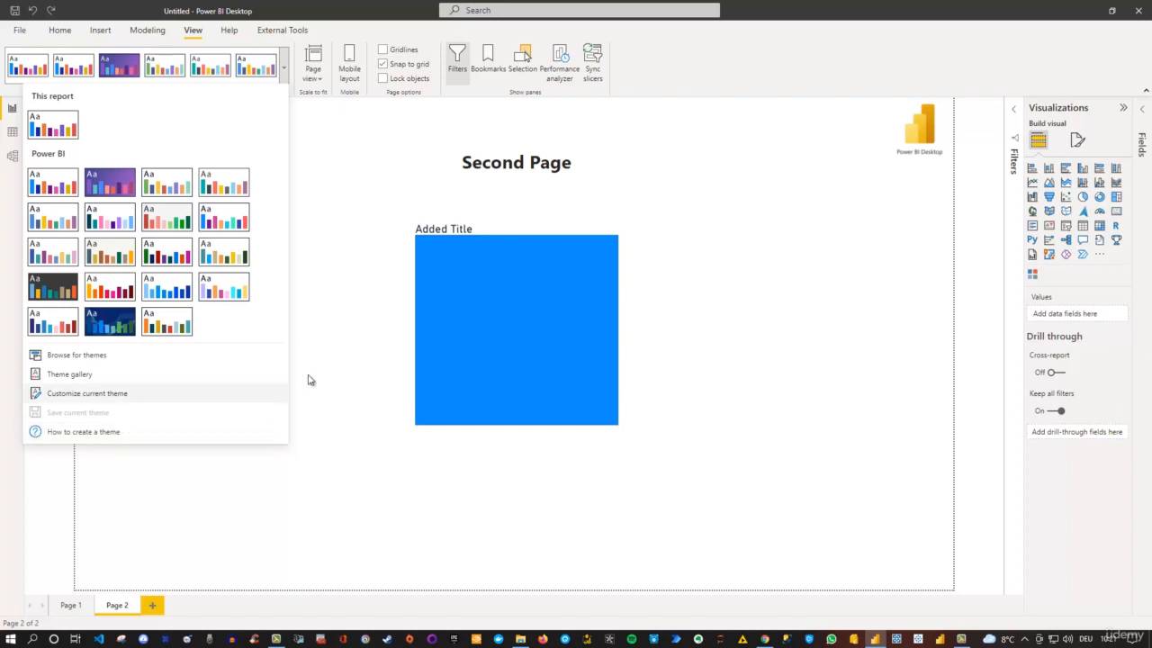
click(330, 352)
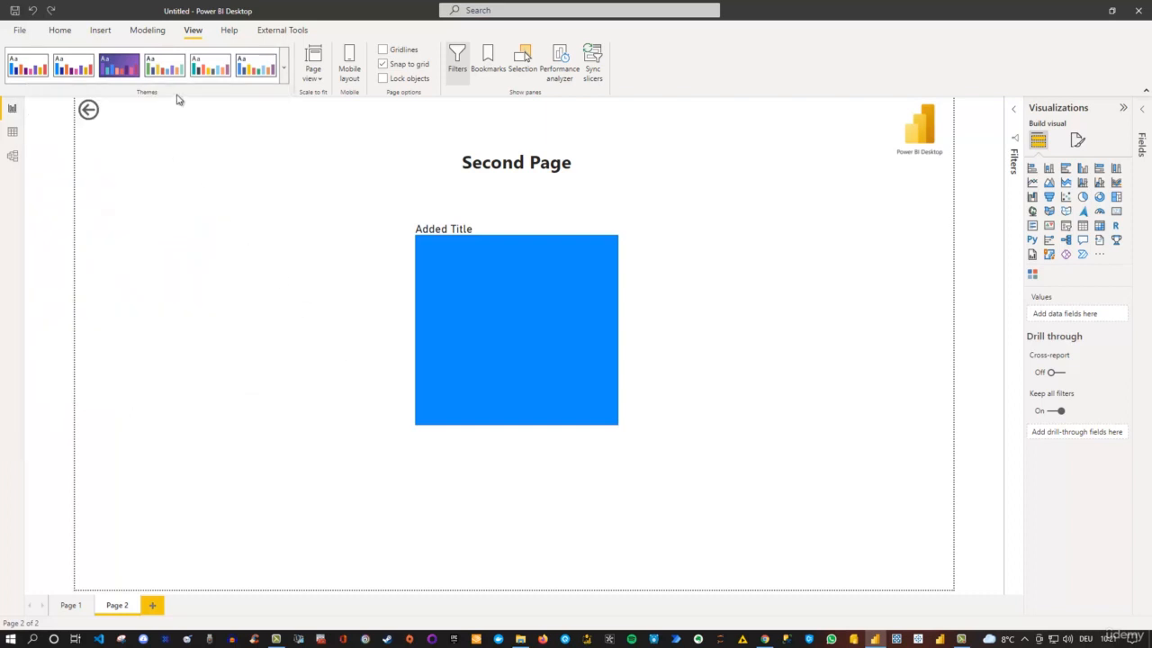
Look at the page view scaling options and switch Page 2 to the mobile layout.
click(320, 81)
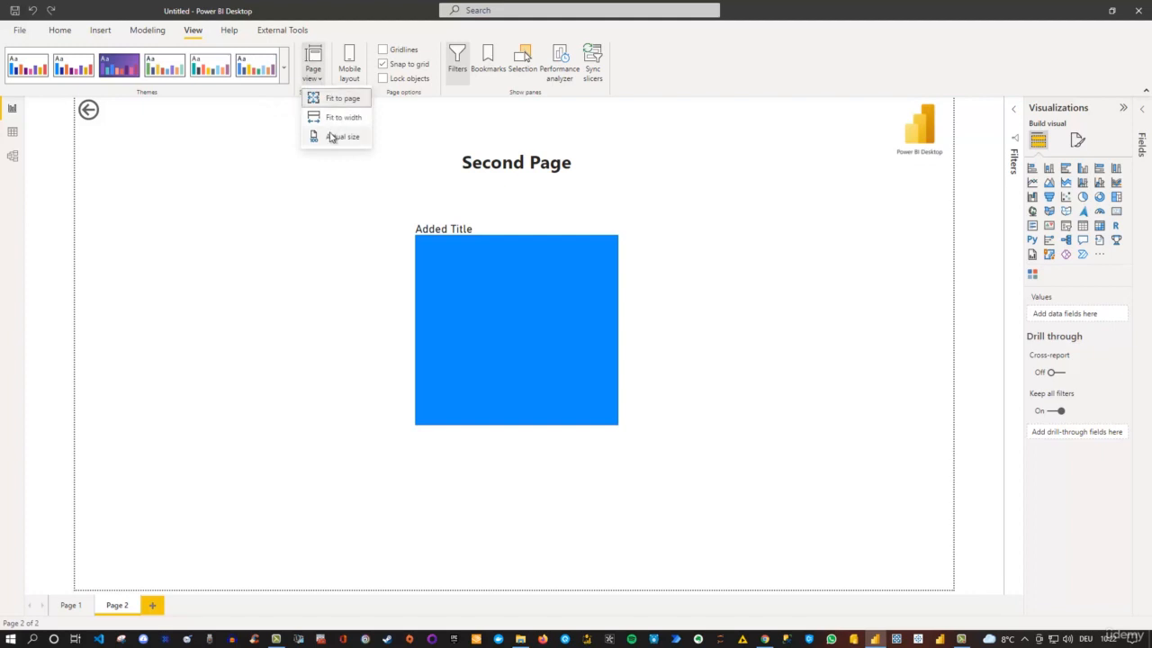
click(417, 135)
click(350, 77)
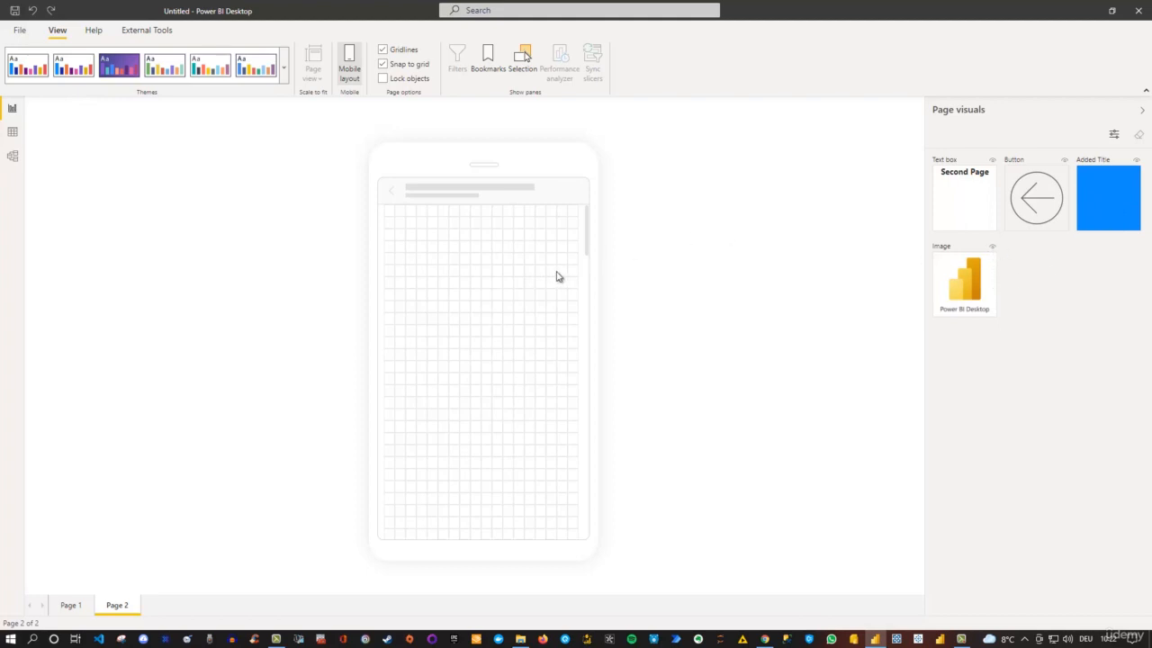
Try a mobile layout with the logo image at full width above the Second Page text box, and clear the layout again.
drag(969, 274, 463, 240)
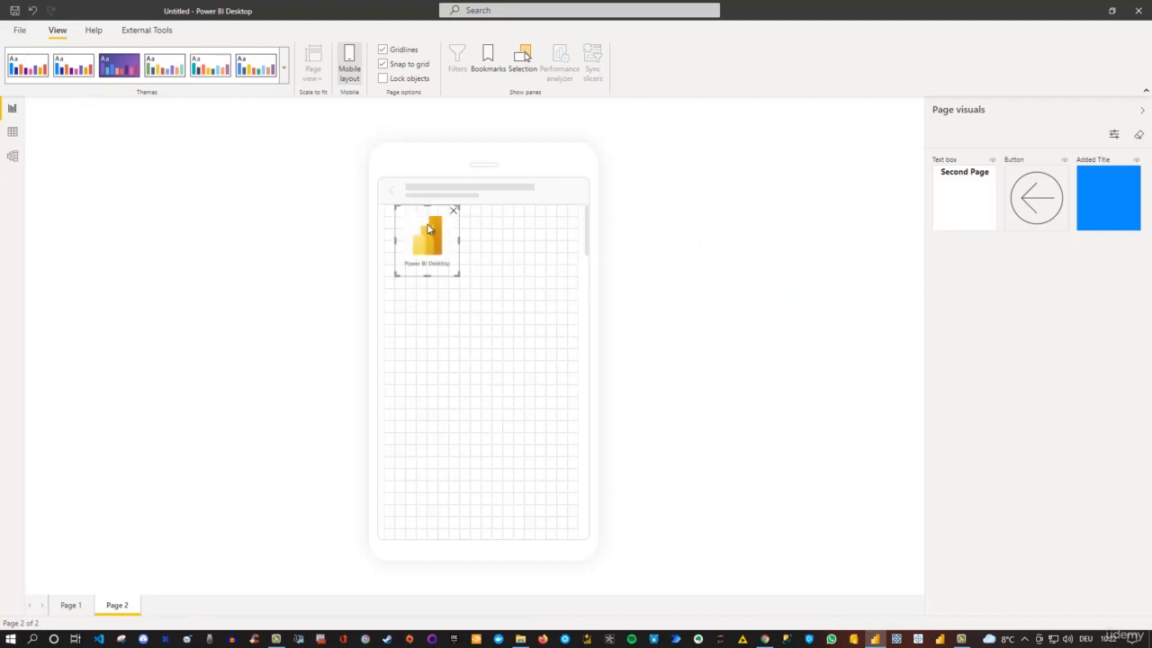
drag(403, 216, 391, 216)
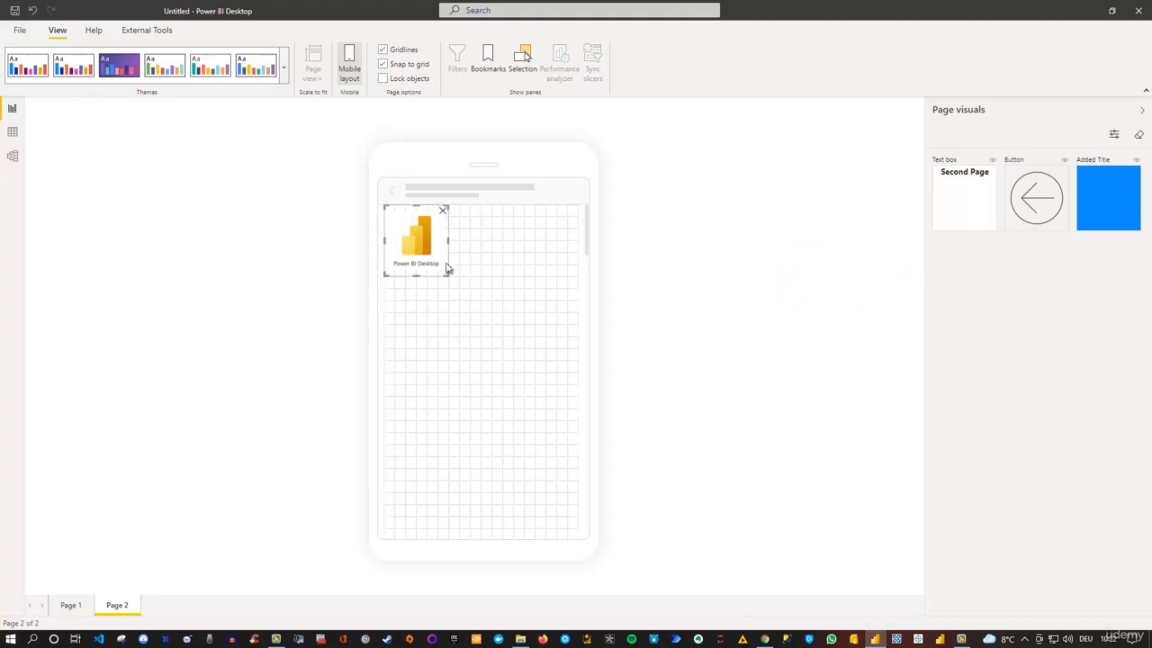
drag(448, 276, 594, 308)
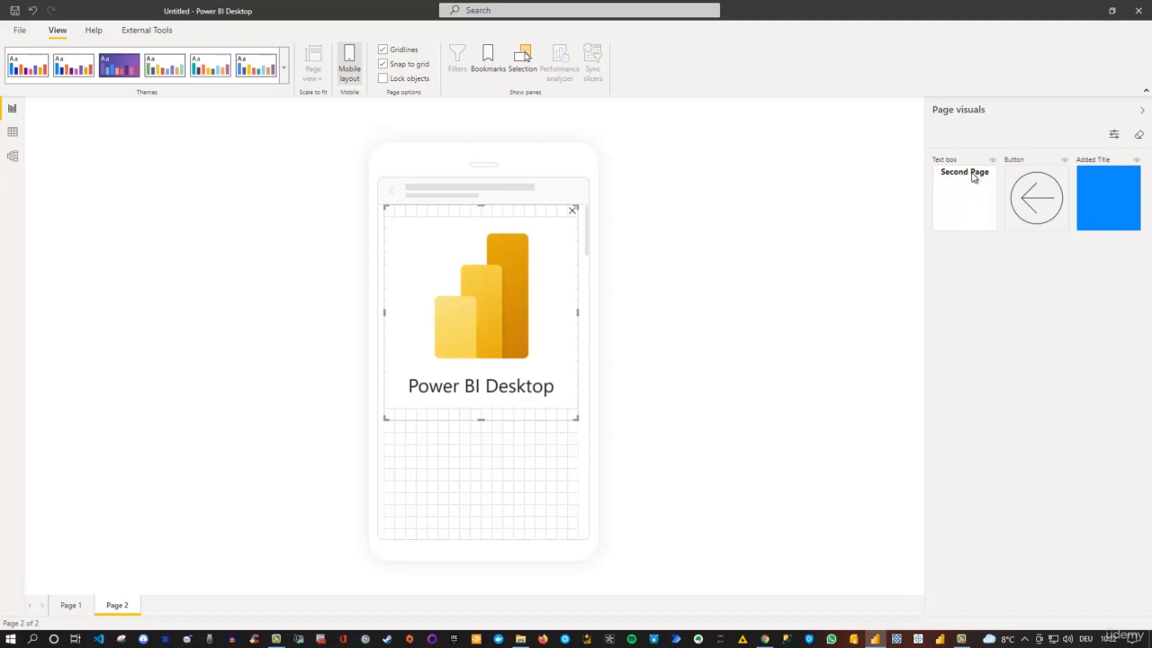
drag(938, 190, 436, 450)
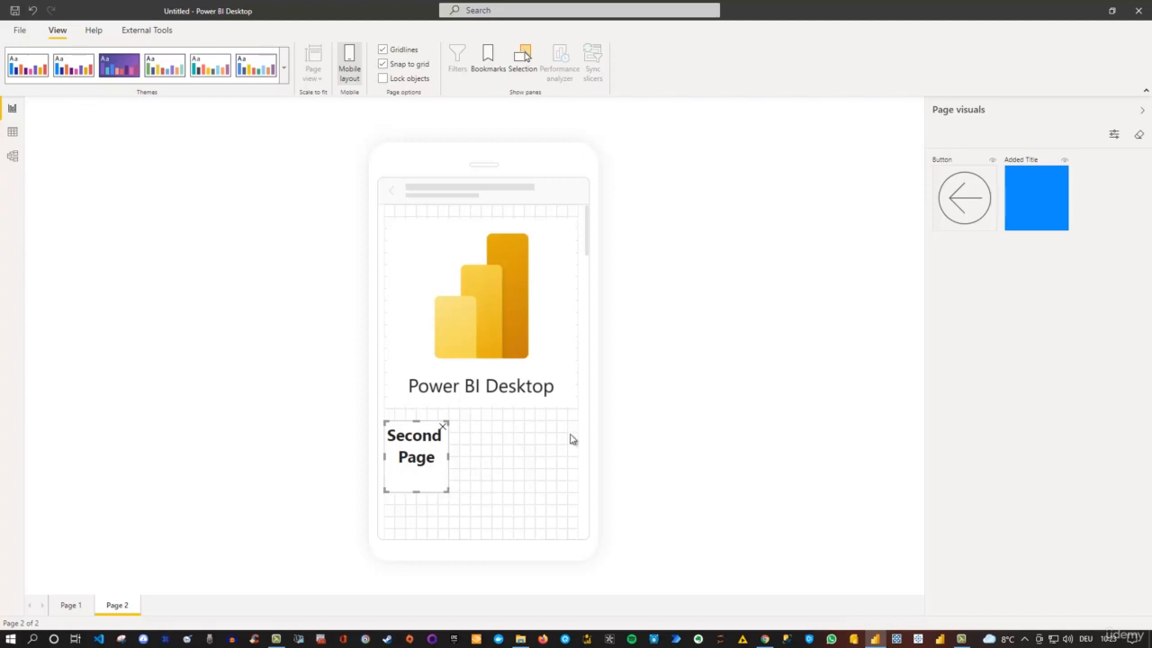
scroll(549, 324, down, 5)
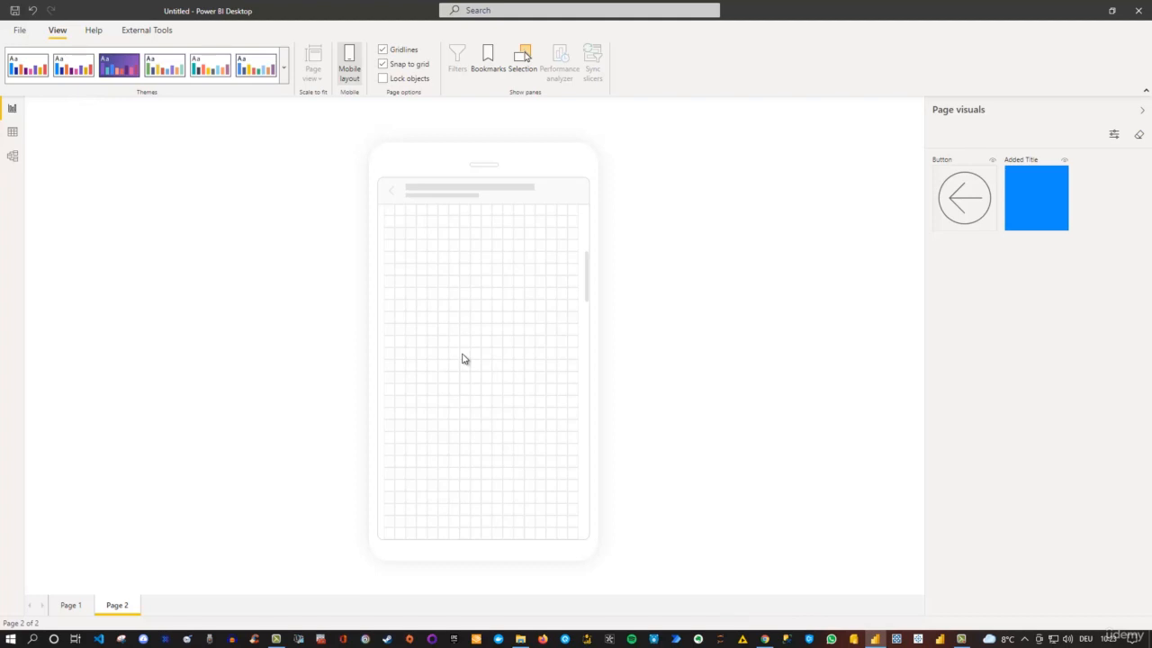
scroll(462, 357, up, 5)
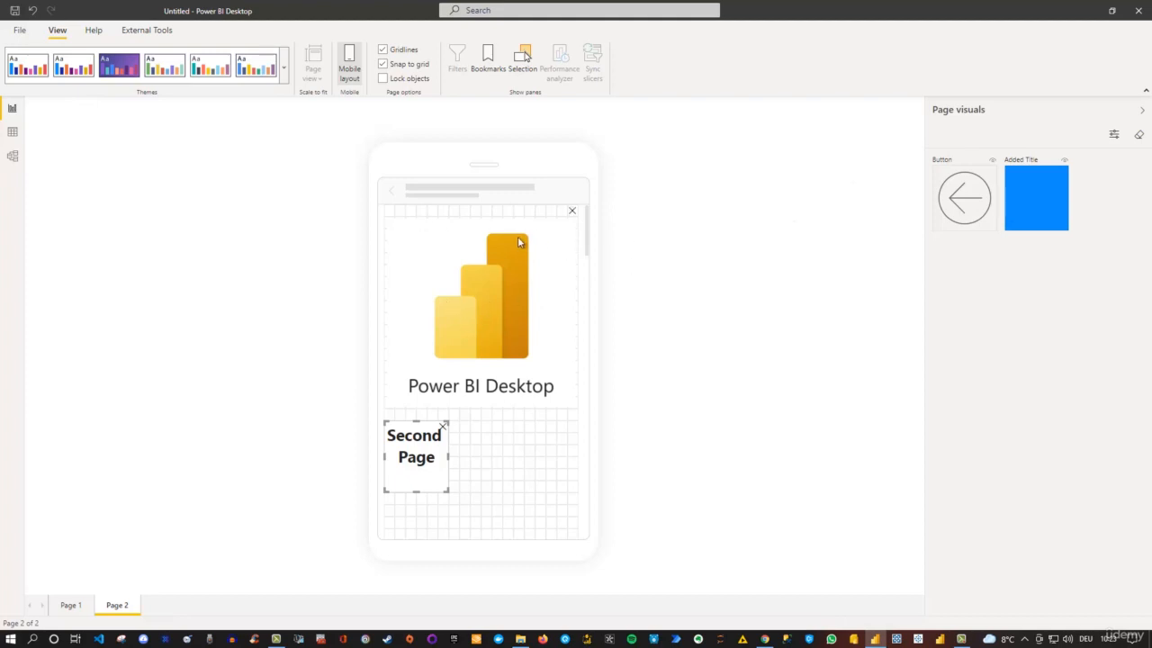
click(1139, 137)
click(653, 352)
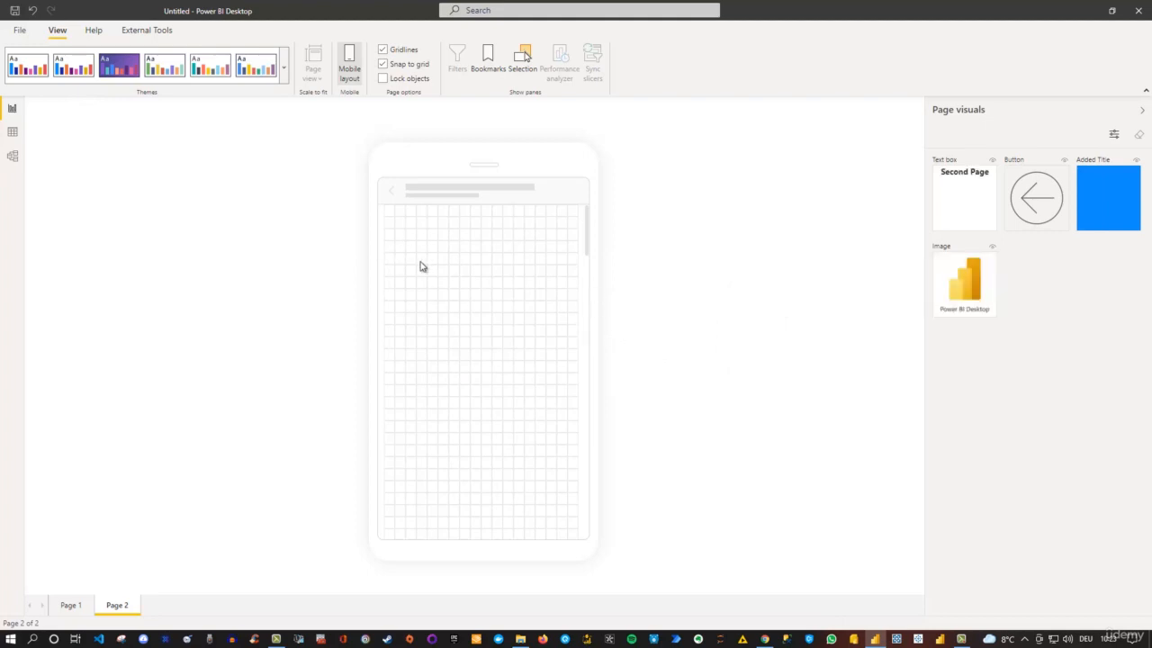
Return Page 2 to the desktop layout and turn its gridlines on and off.
click(350, 60)
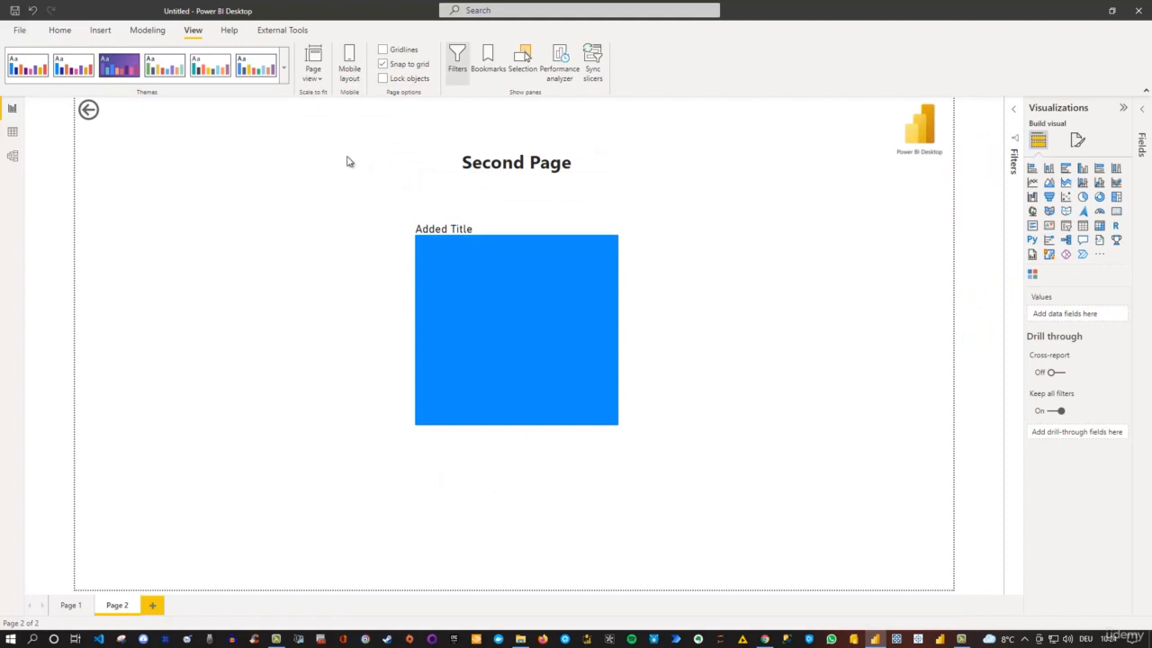
click(383, 53)
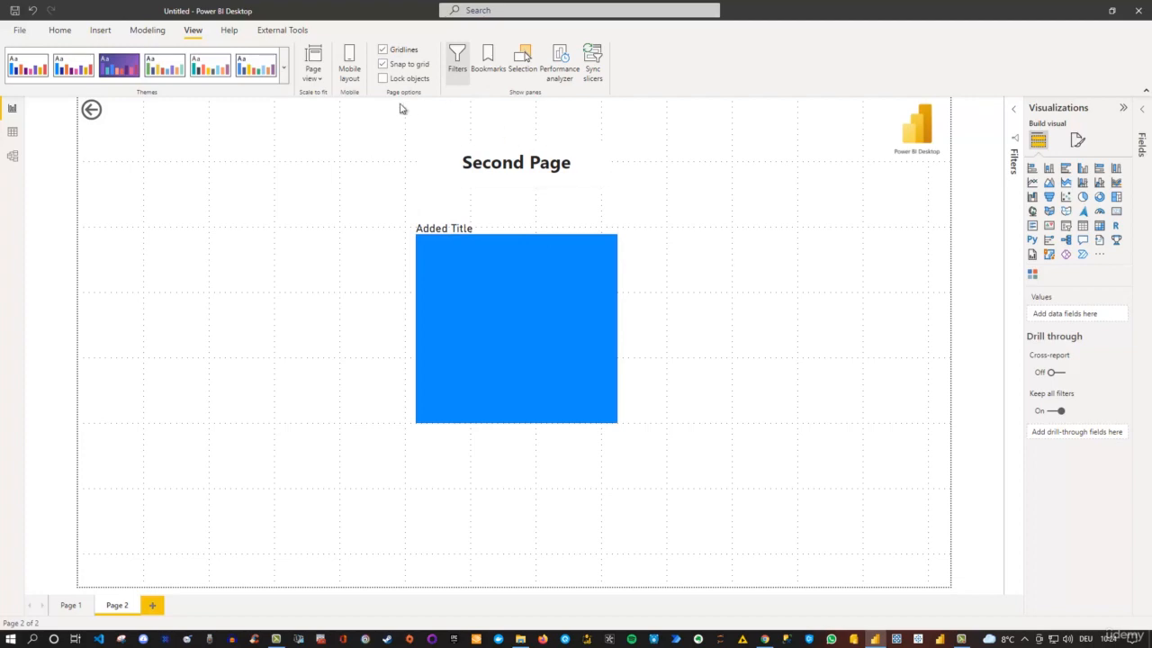
click(382, 52)
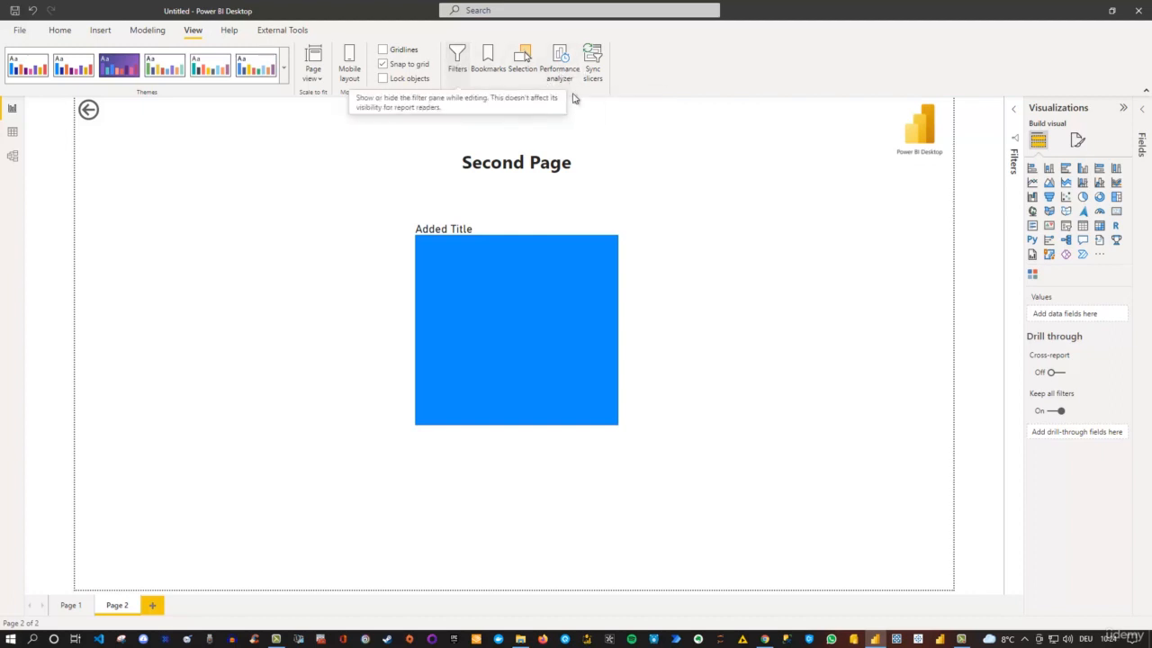
Look at the Filters pane, hide and restore it, and look at the Bookmarks pane.
click(1014, 112)
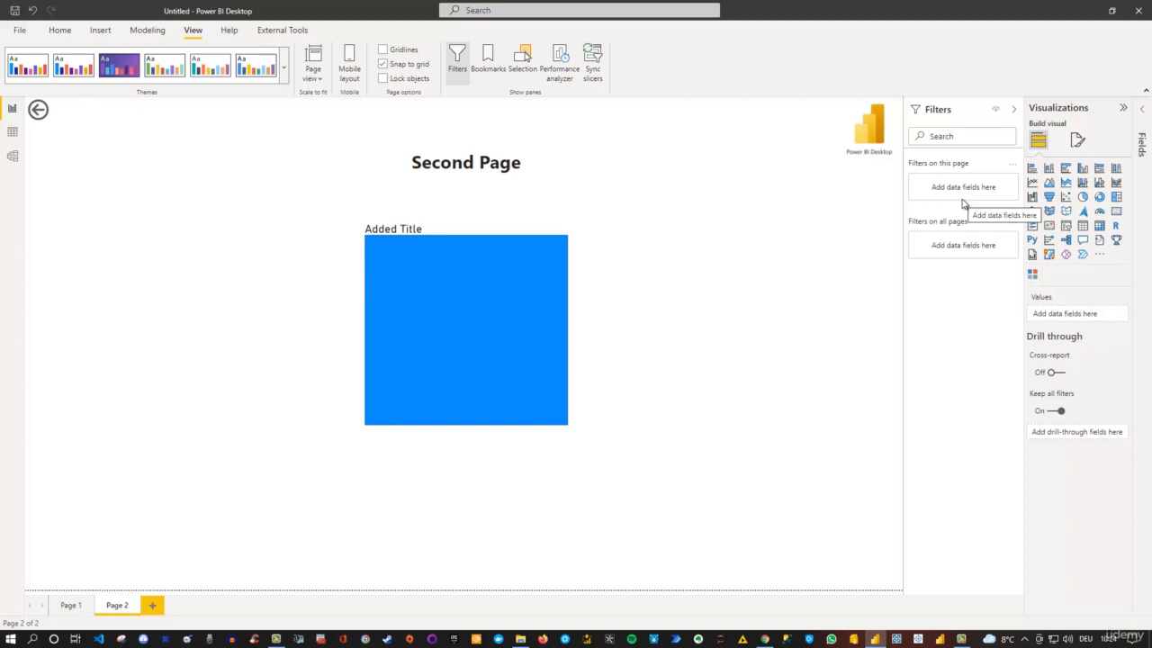
click(458, 67)
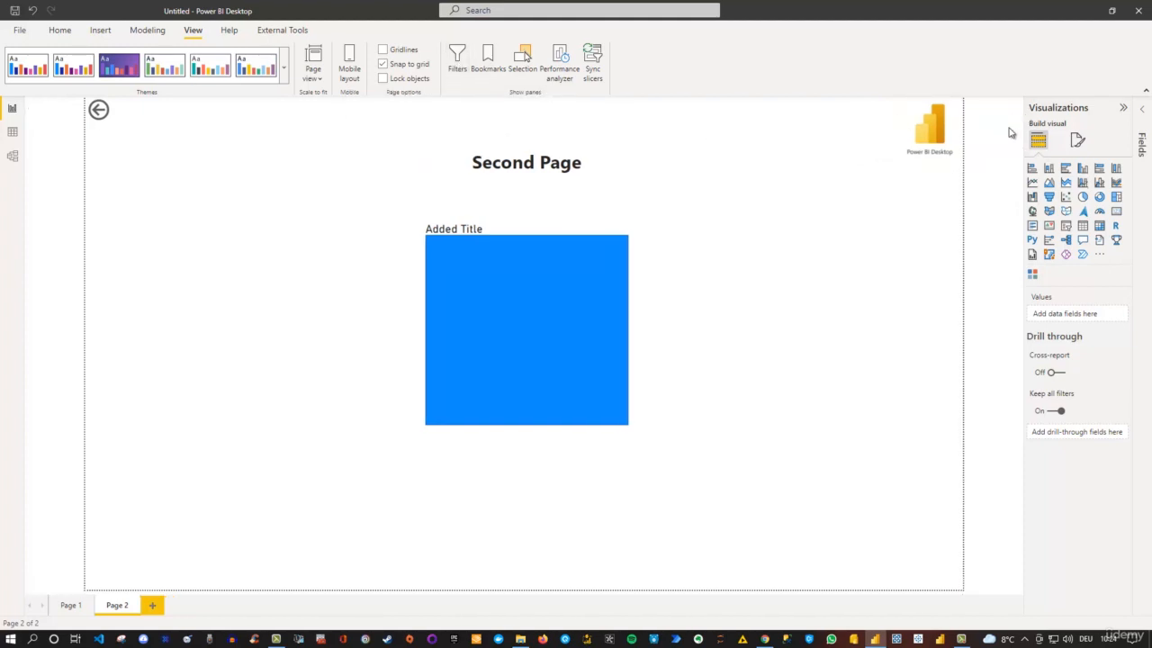
click(458, 69)
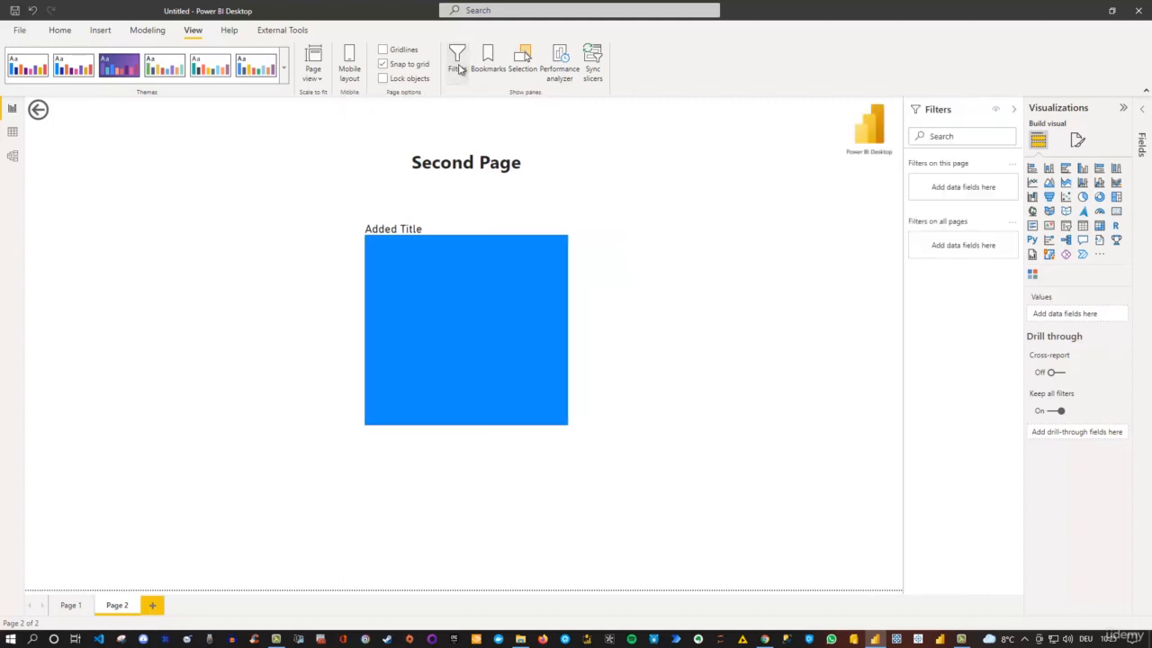
click(1014, 111)
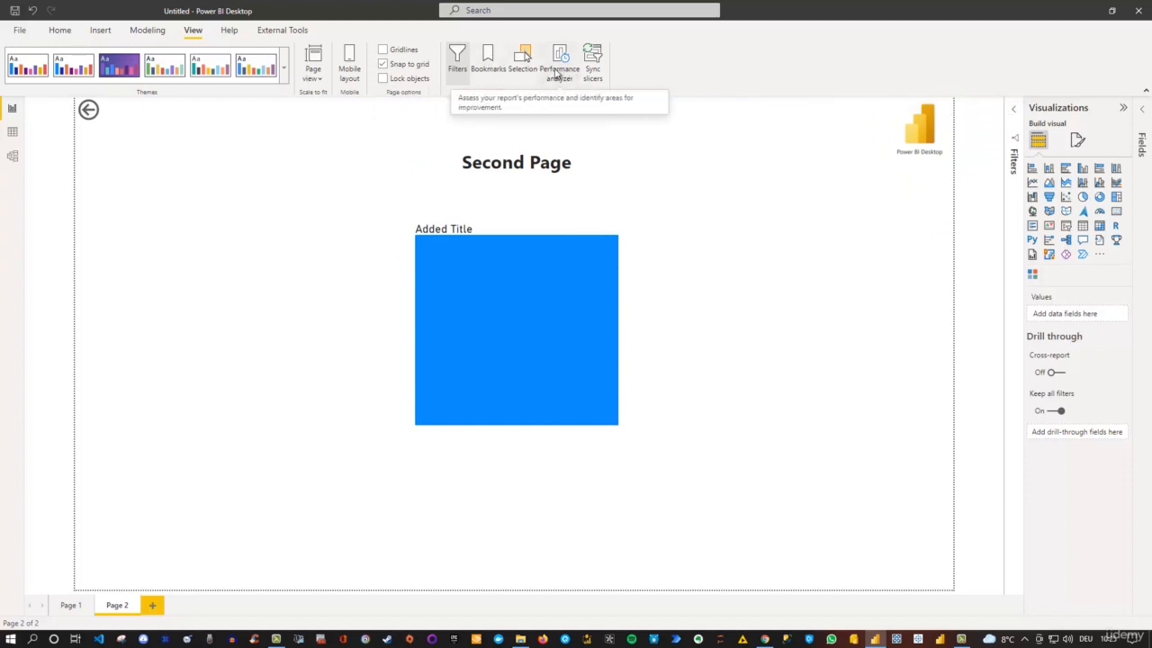
click(487, 61)
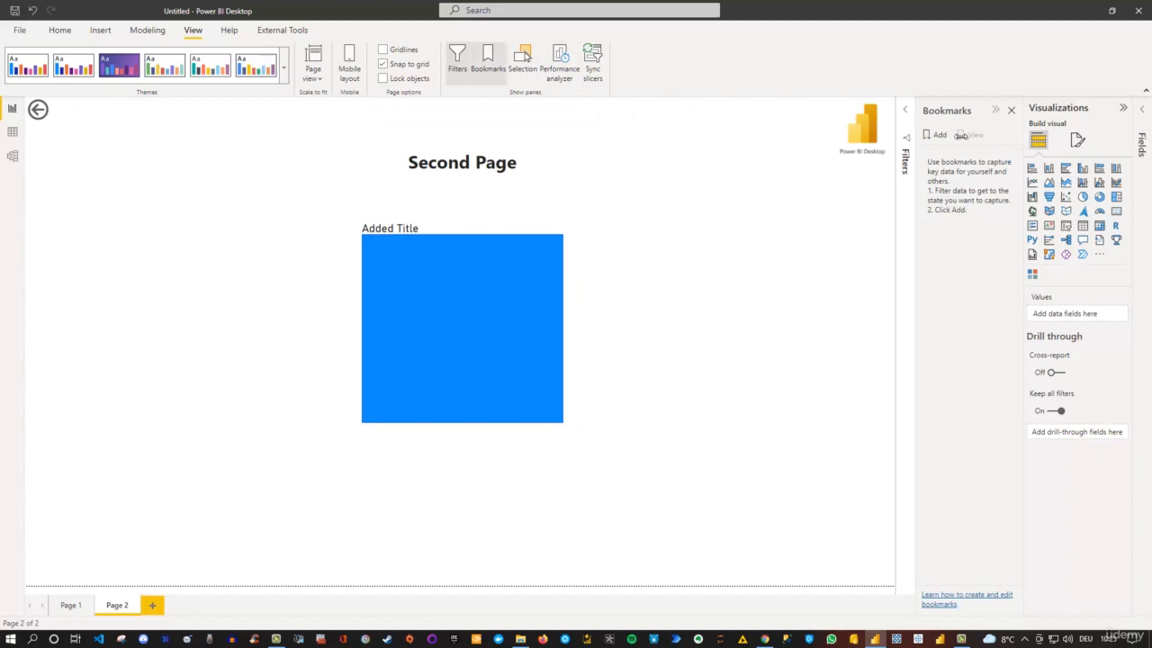
click(1011, 112)
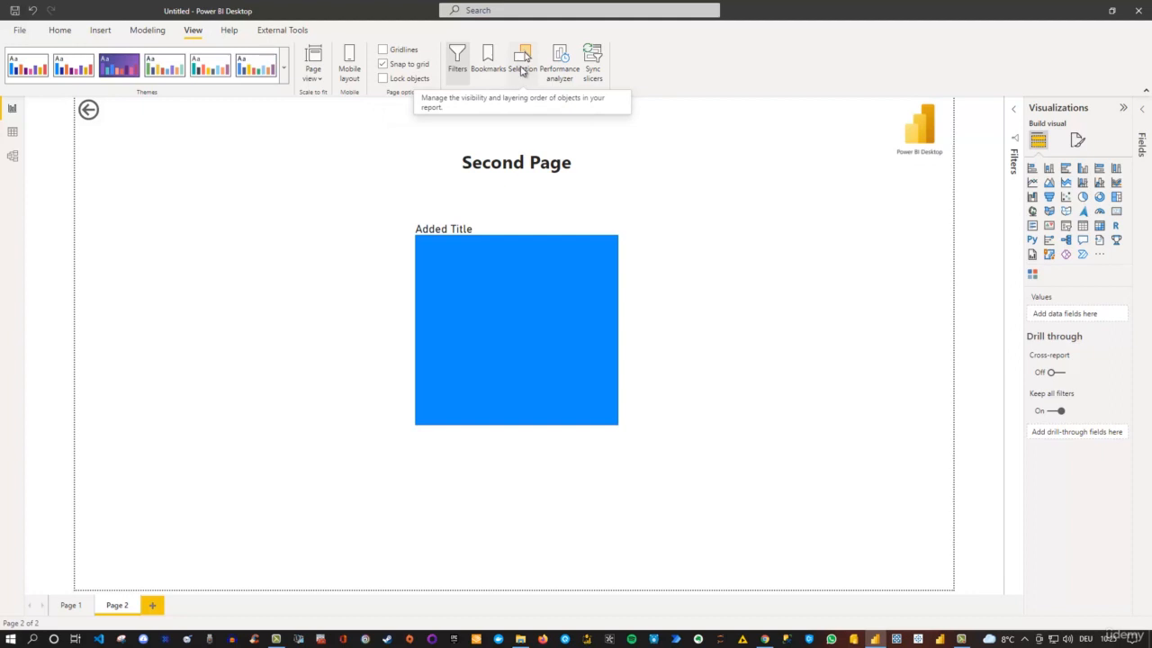
Move the logo image onto the blue Added Title shape and place the shape above the image in the layer order.
click(521, 71)
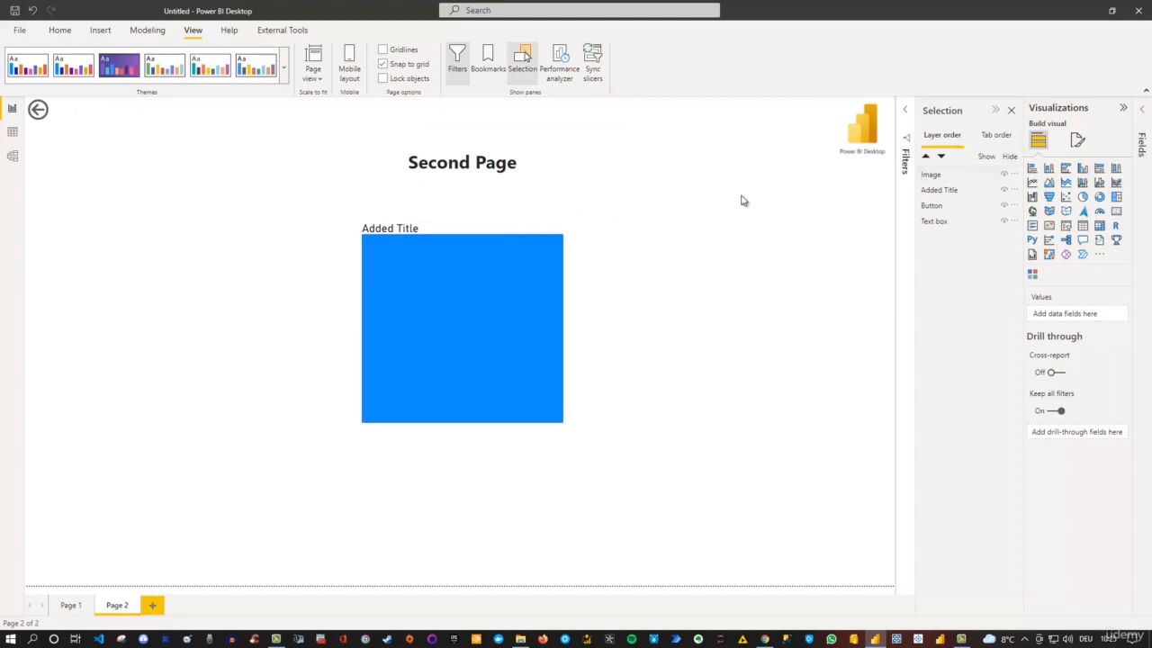
click(844, 124)
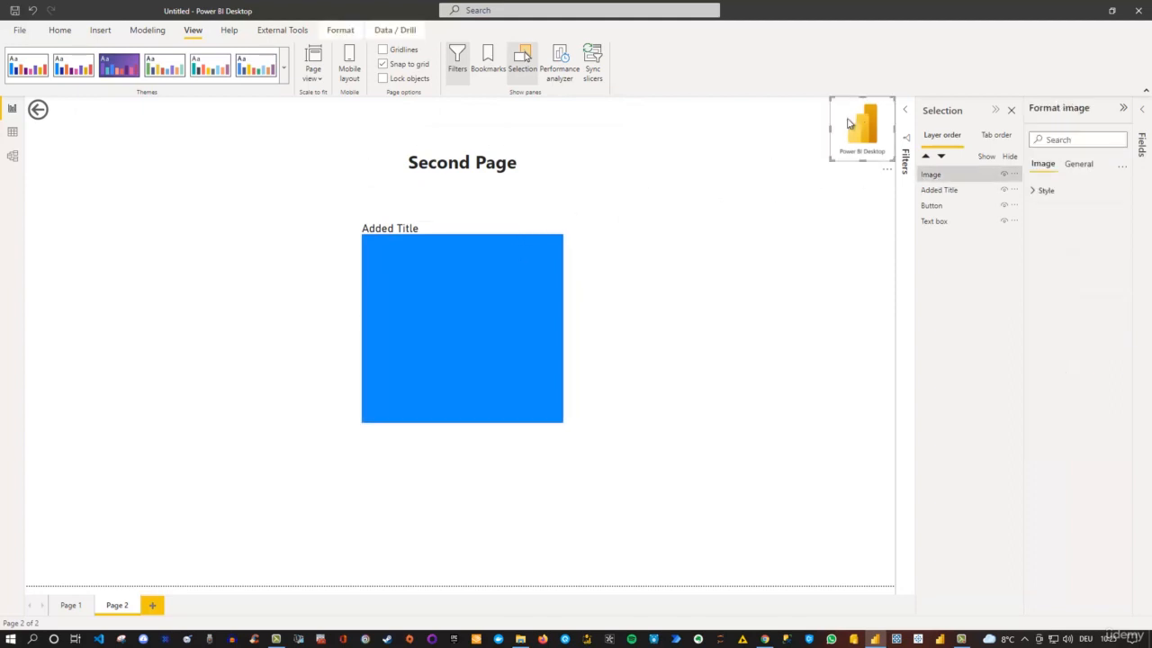
drag(844, 124, 439, 300)
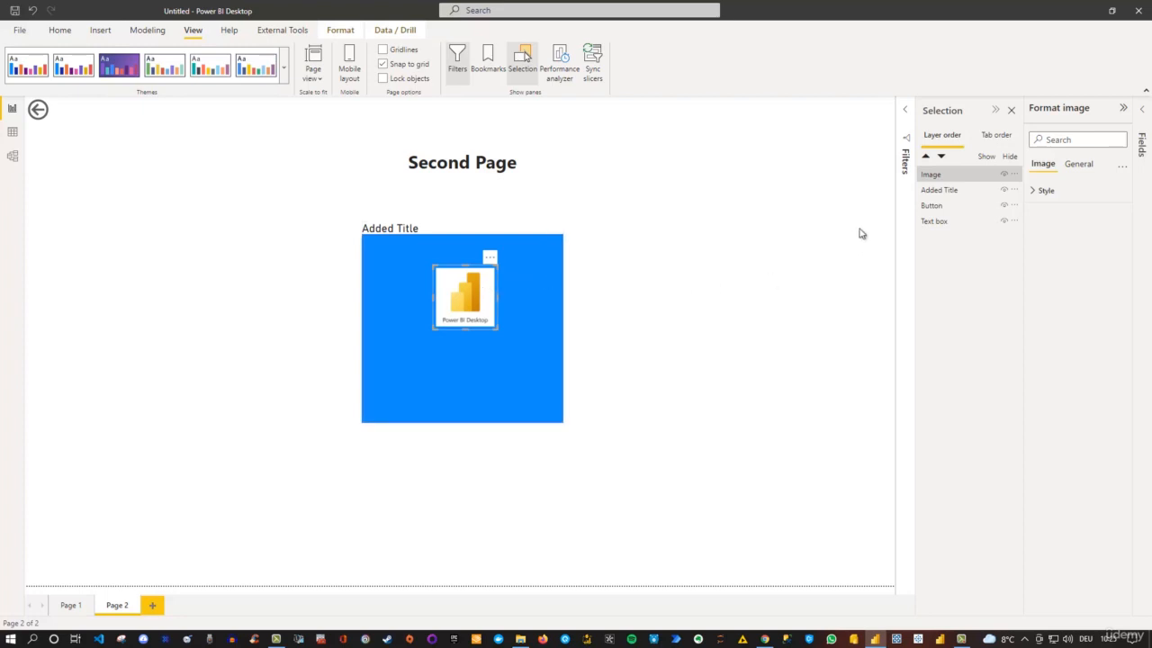
click(520, 265)
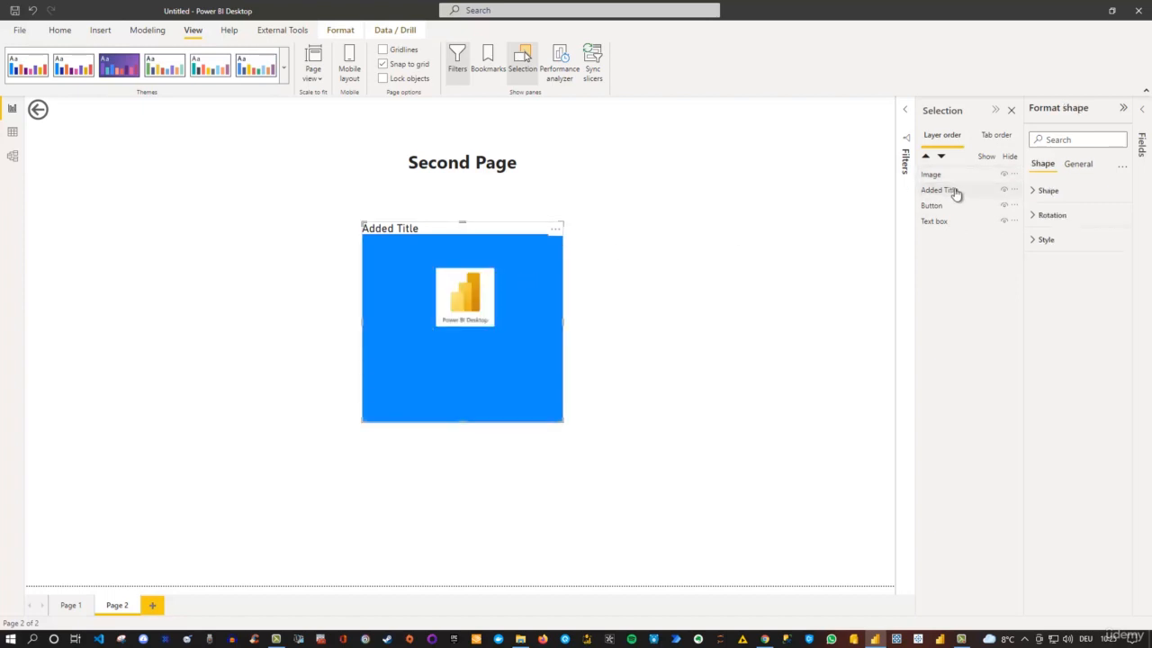
drag(954, 191, 961, 179)
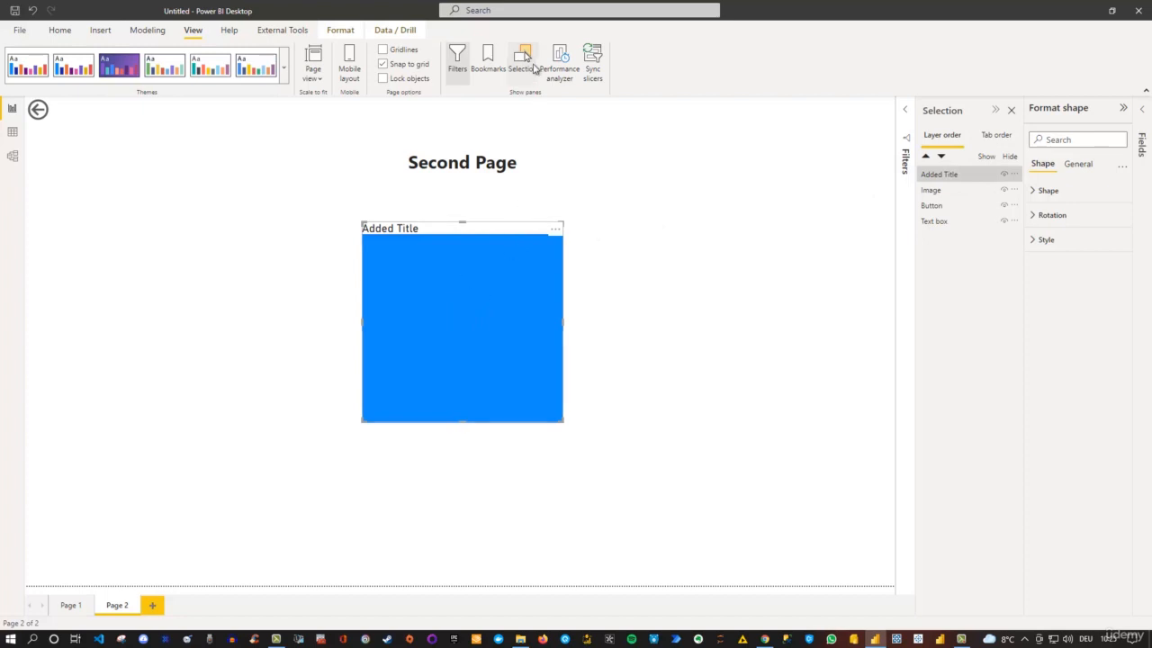
click(950, 177)
Look at the shape's arrange options, close the layer list and move the blue shape to the left of the logo image.
click(341, 33)
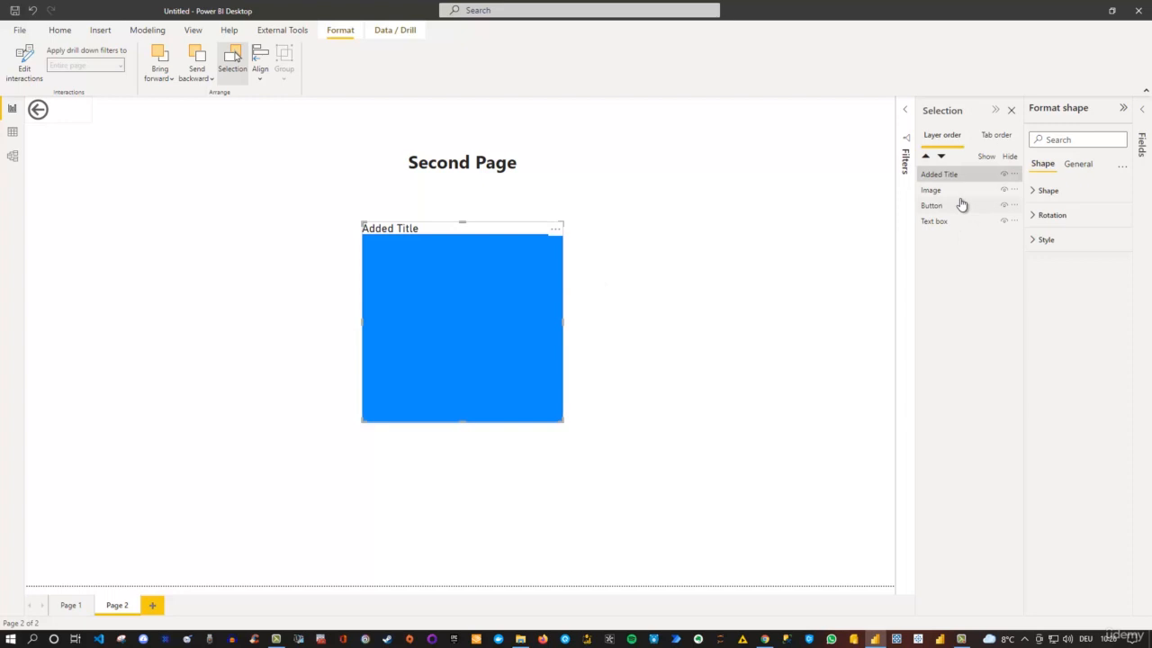
click(1010, 111)
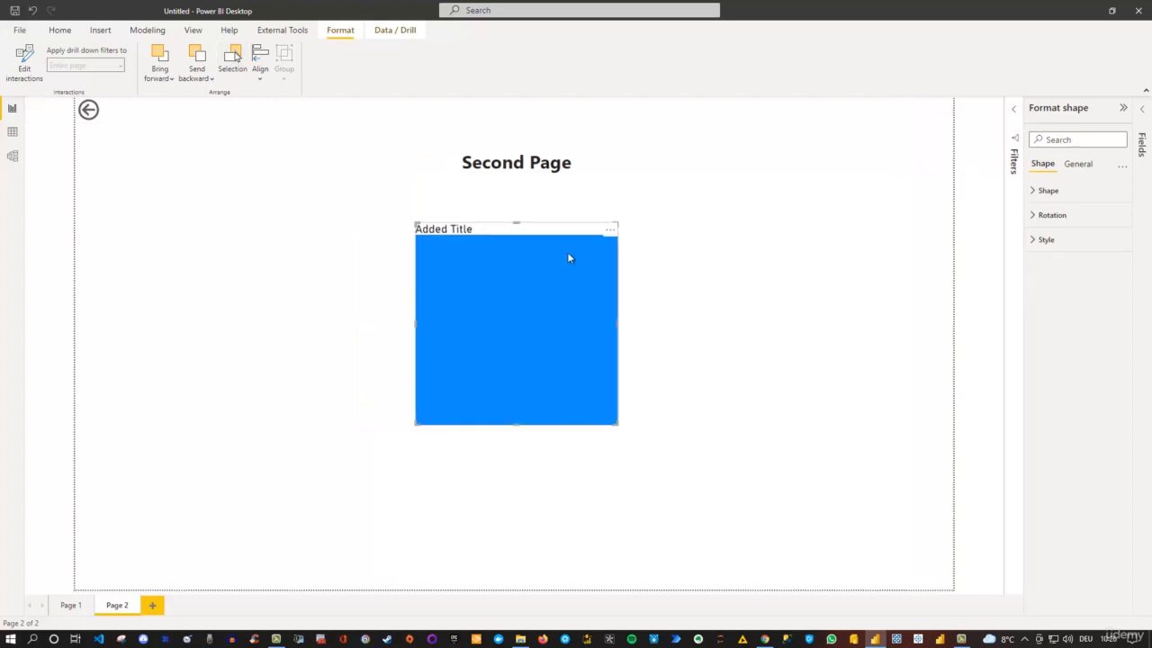
drag(549, 234, 356, 227)
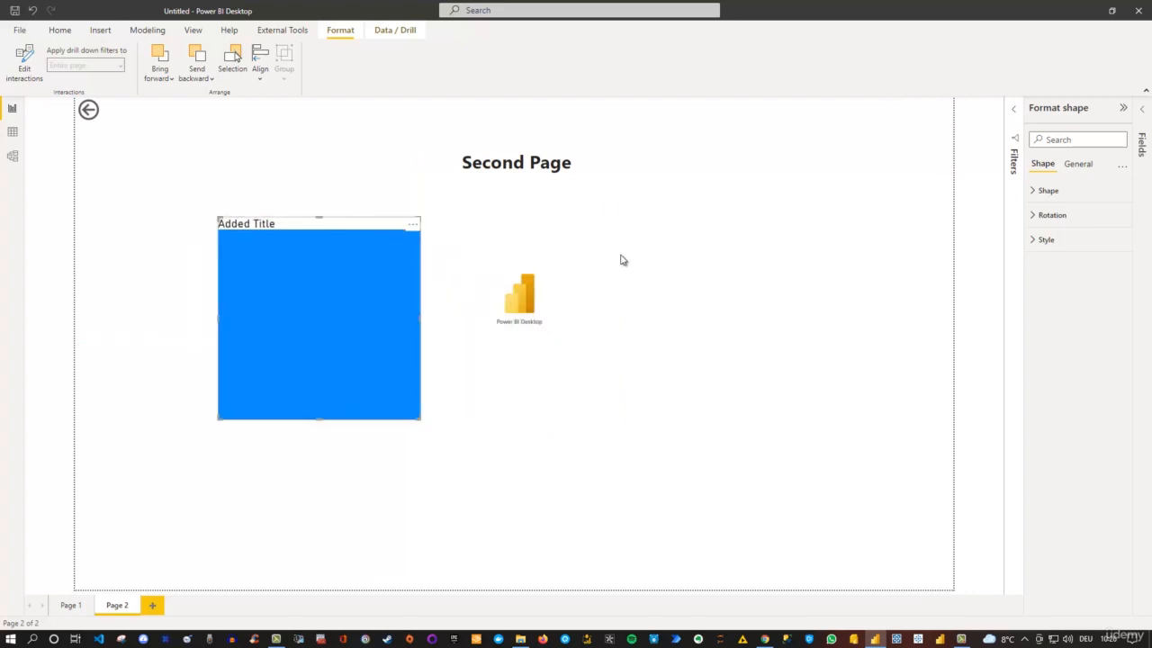
click(760, 268)
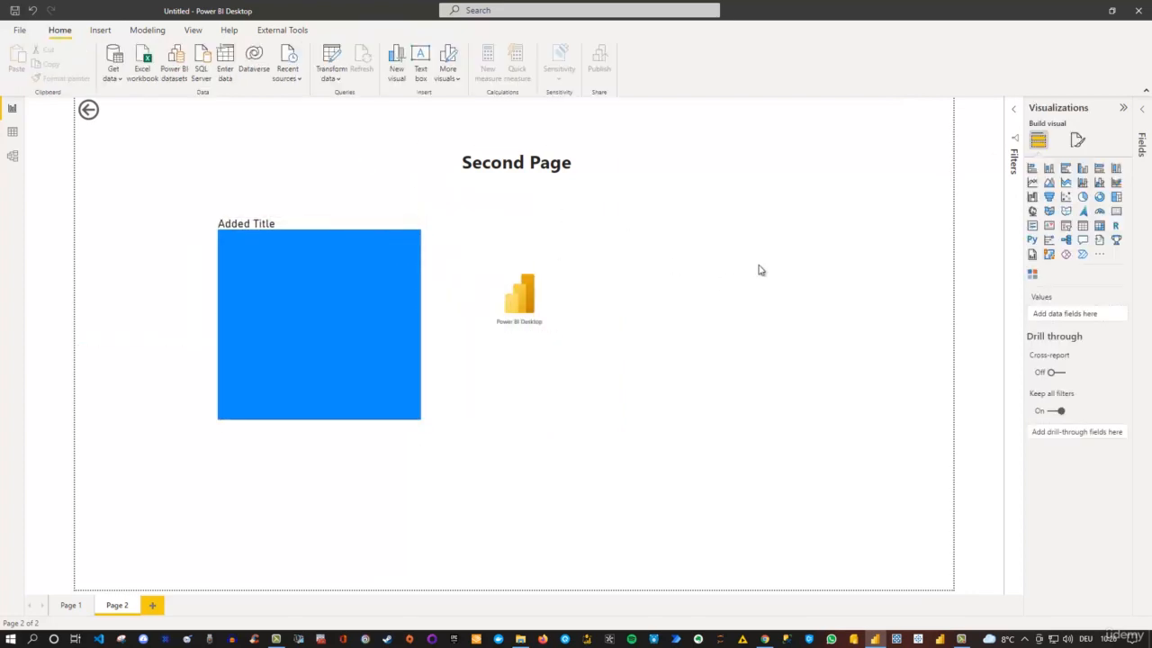
Look through the commands for View, Help and External Tools, and return to the Home commands.
click(193, 32)
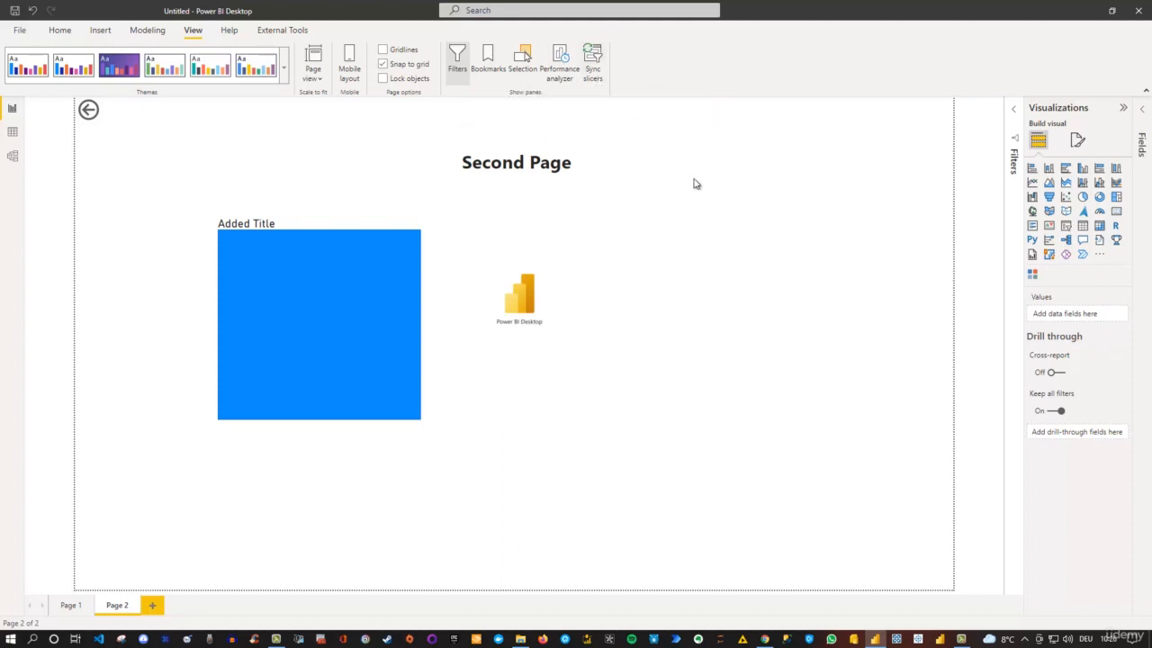
click(232, 31)
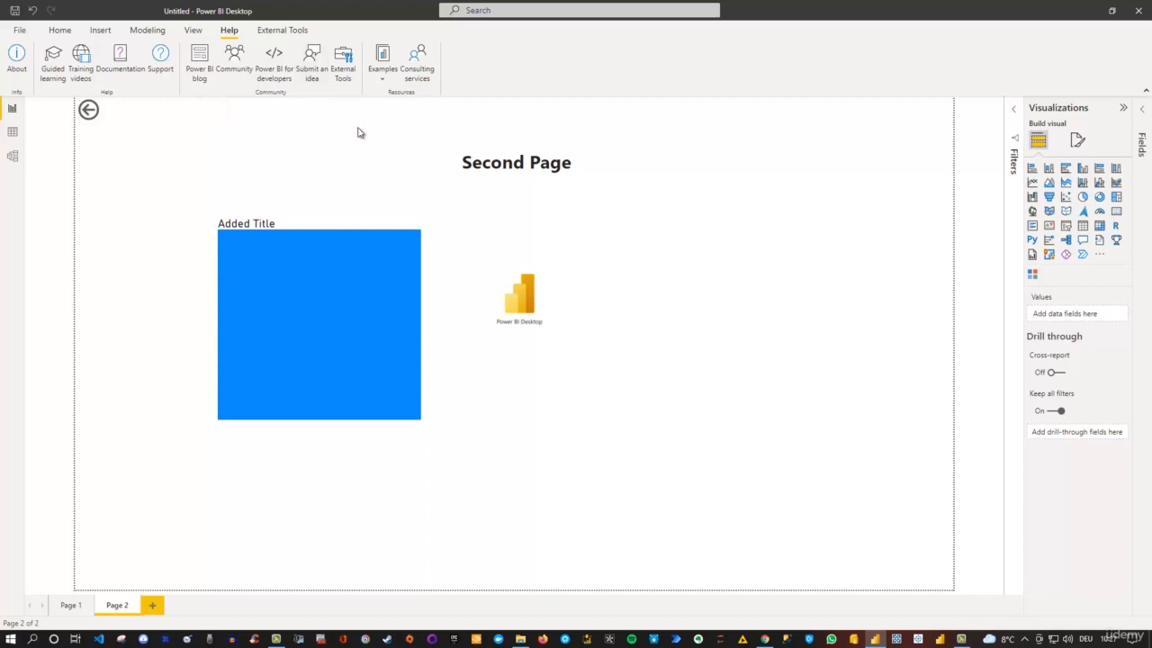
click(280, 32)
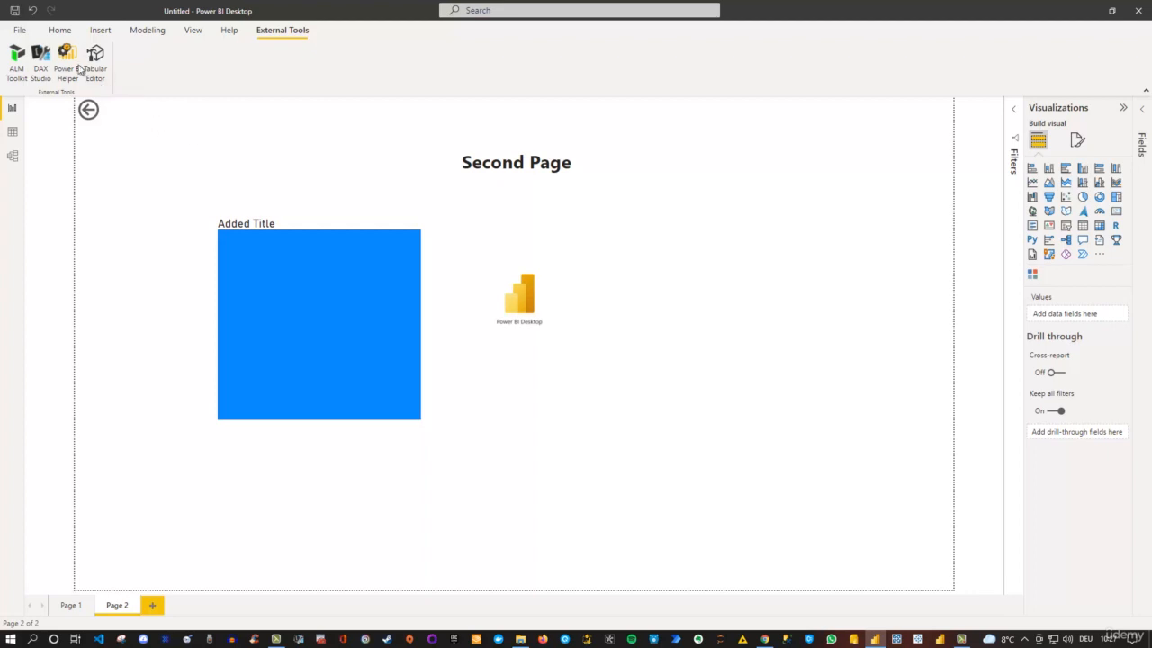
click(59, 34)
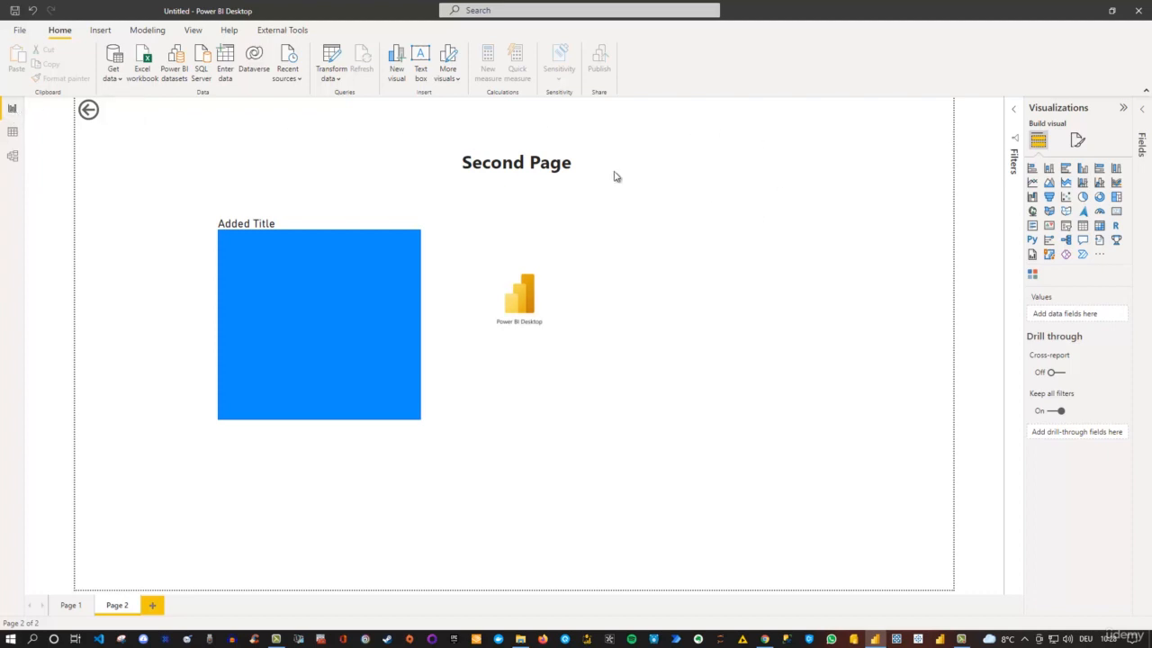
Look at the Data view and the Model view, and return to the Report view.
click(13, 133)
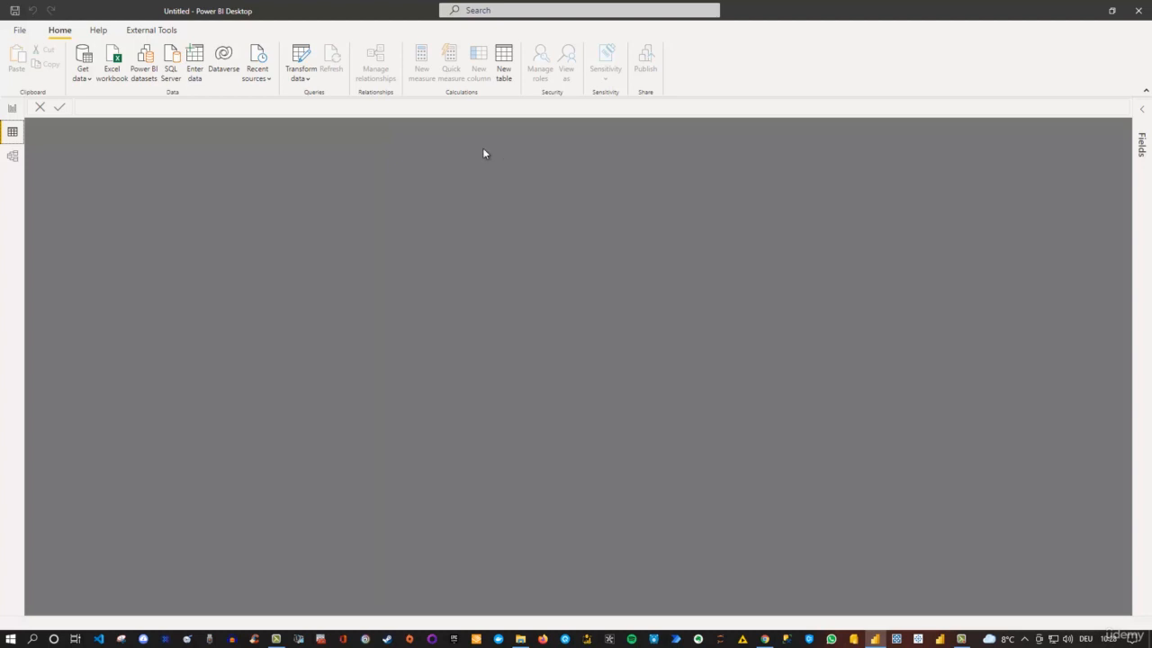
click(14, 158)
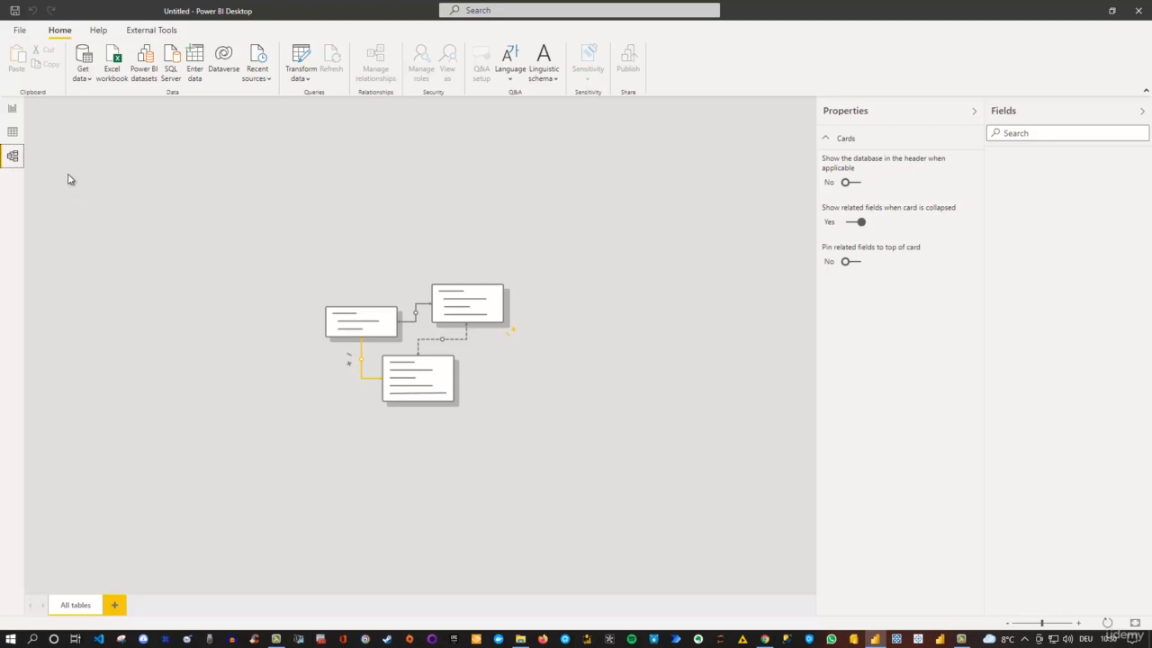
click(11, 109)
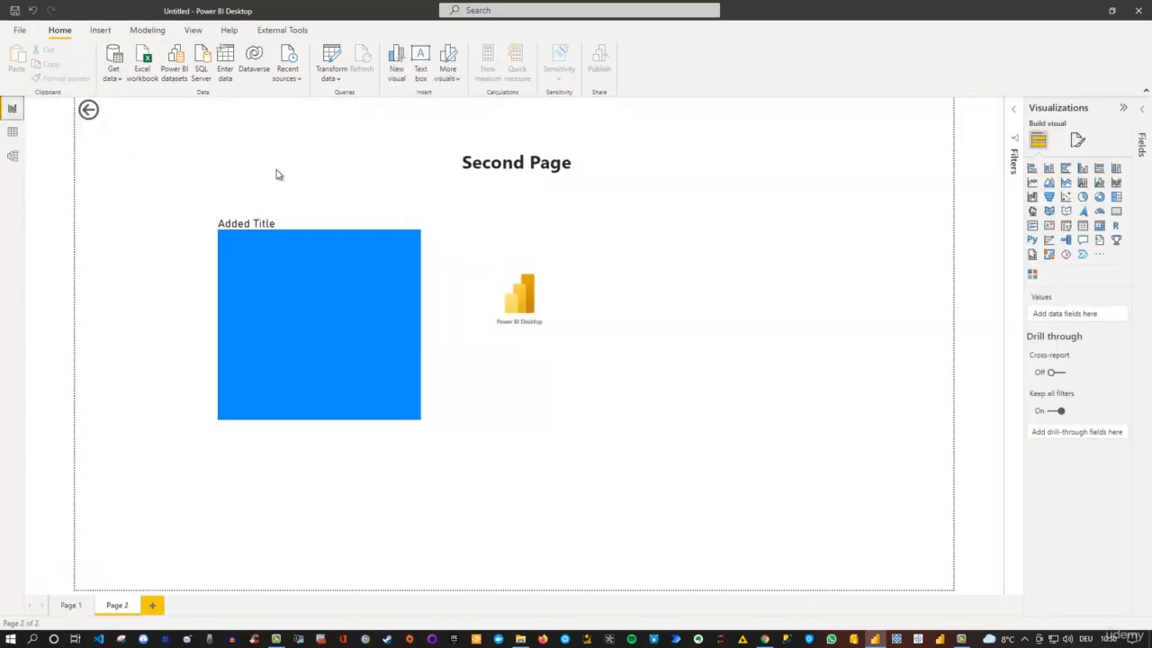